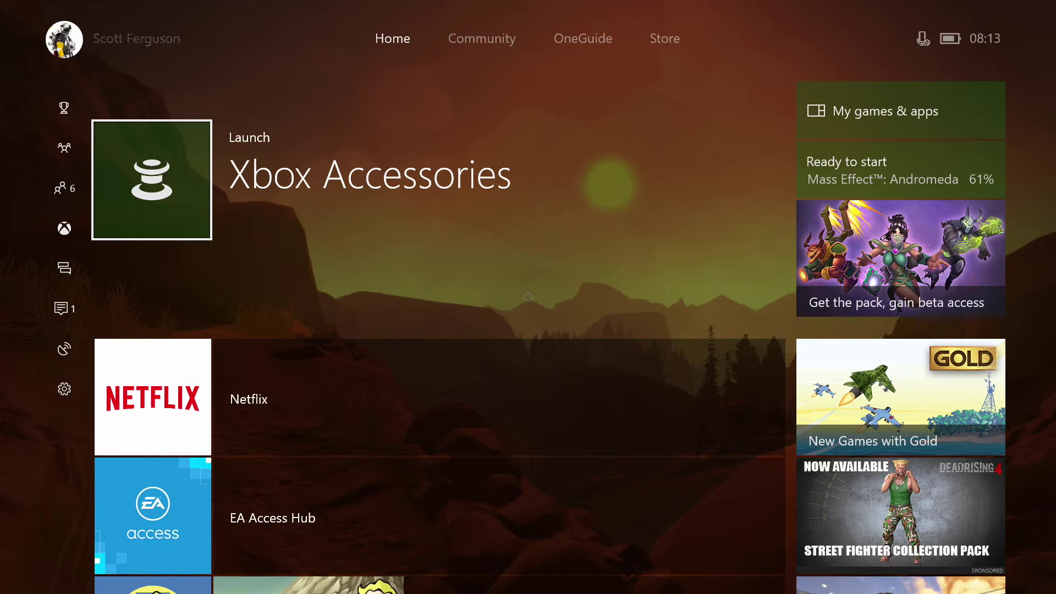
- Browse the Home page's pinned games, then bring up the guide
key(Down)
key(Down)
key(Down)
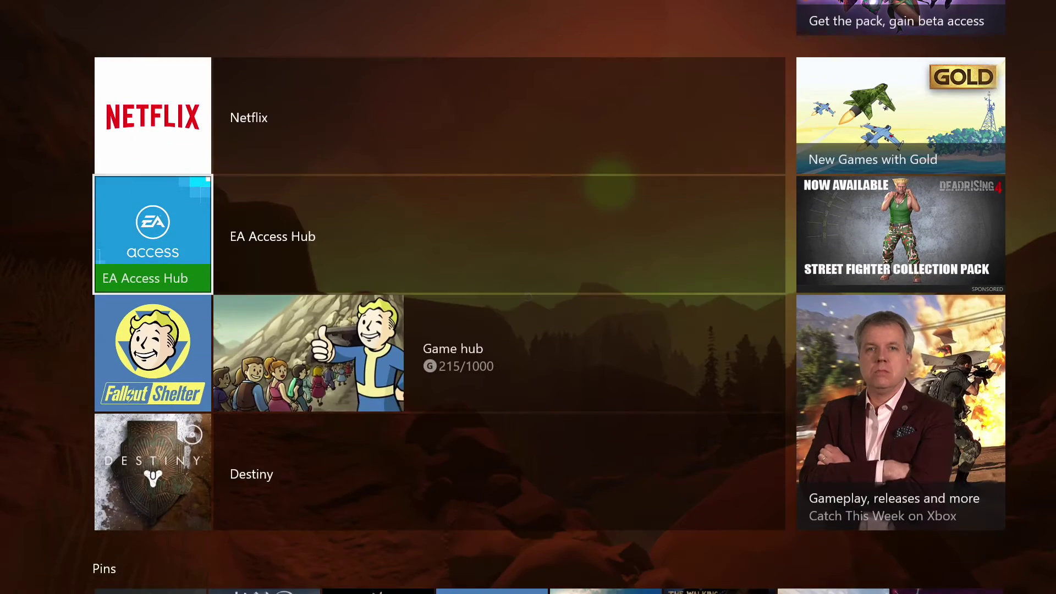
key(Down)
key(Down)
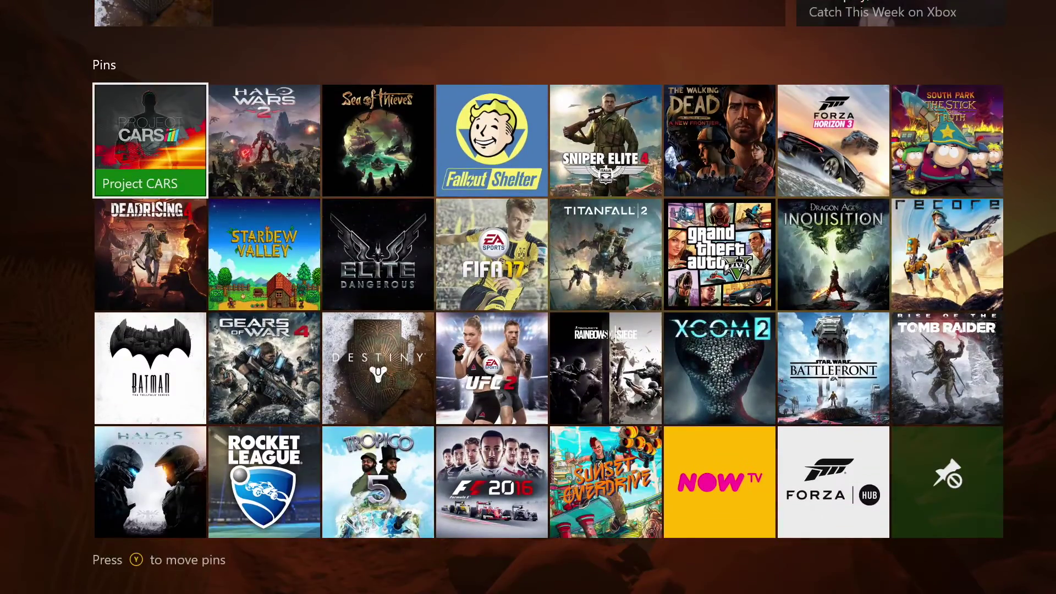
key(Up)
key(Up)
key(Up)
key(Up)
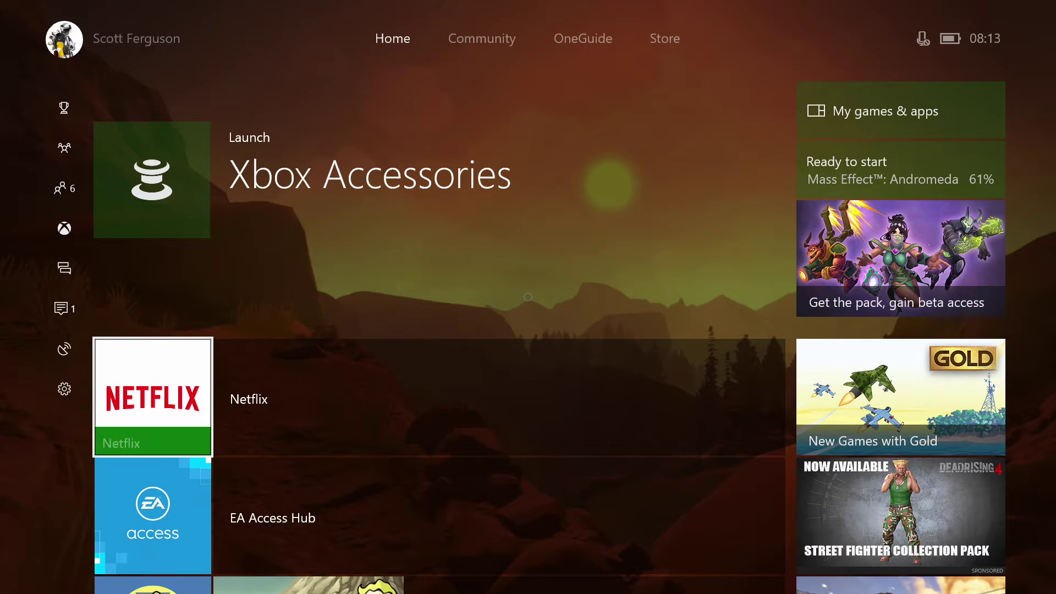
key(super)
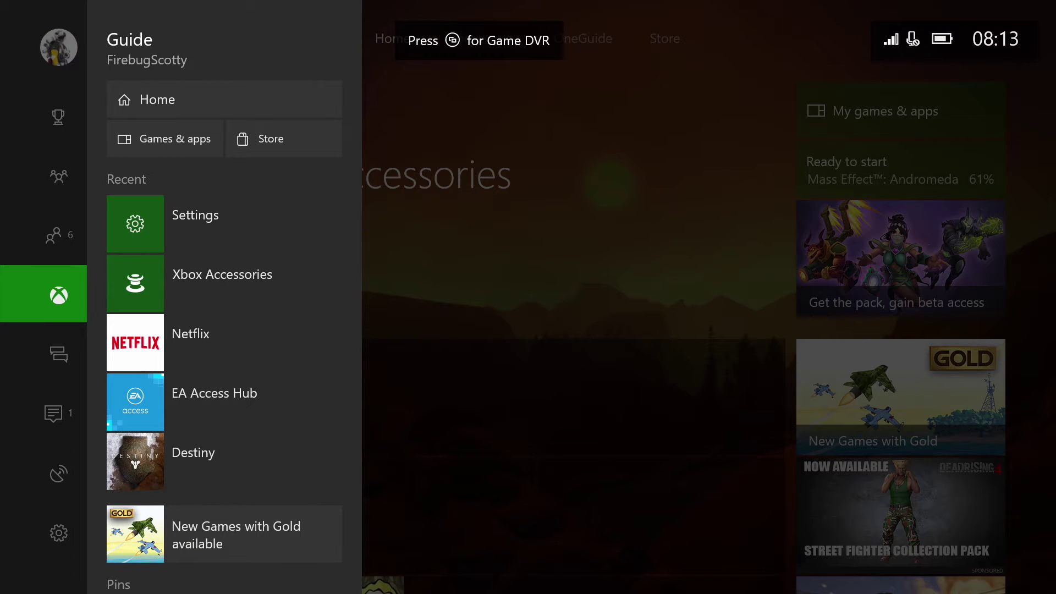
- Look over the guide's recent items and pinned games, then return to its top sections
key(Right)
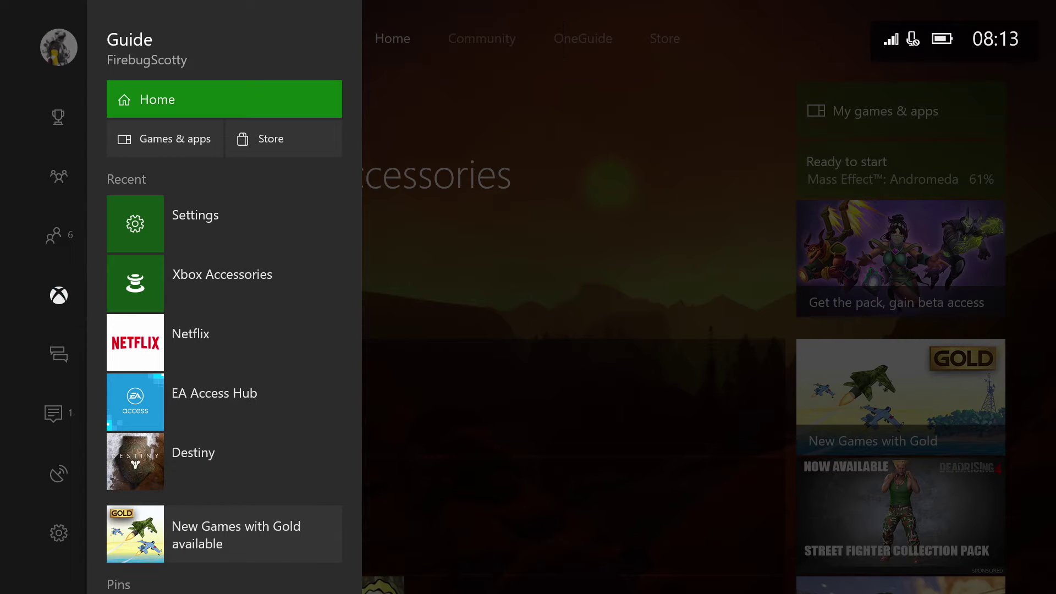
key(Down)
key(Down)
key(Down)
key(Down)
key(Down)
key(Down)
key(Down)
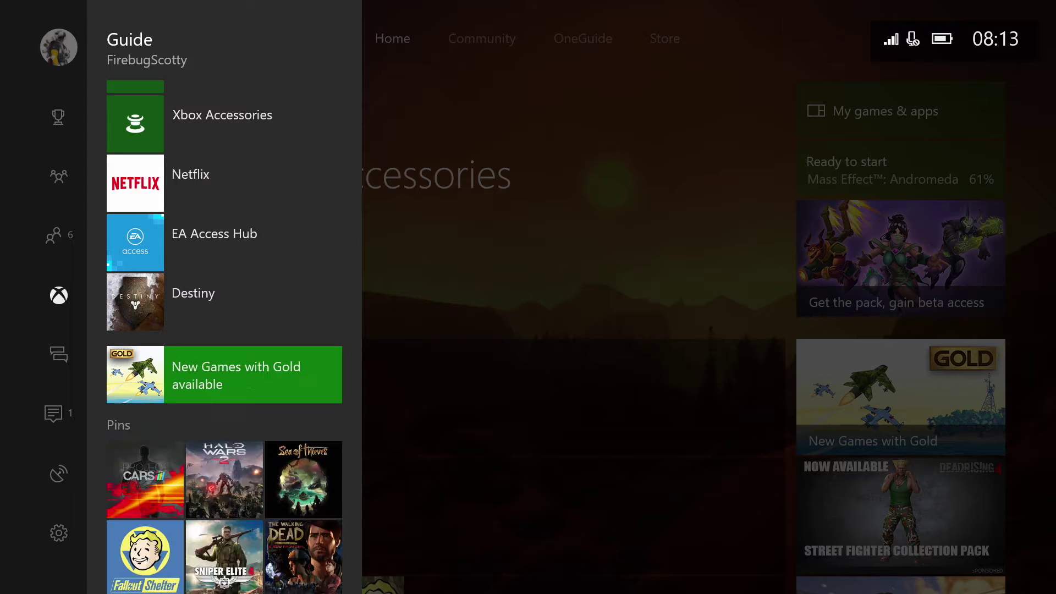
key(Down)
key(Down)
key(Down)
key(Down)
key(Up)
key(Up)
key(Up)
key(Up)
key(Up)
key(Up)
key(Up)
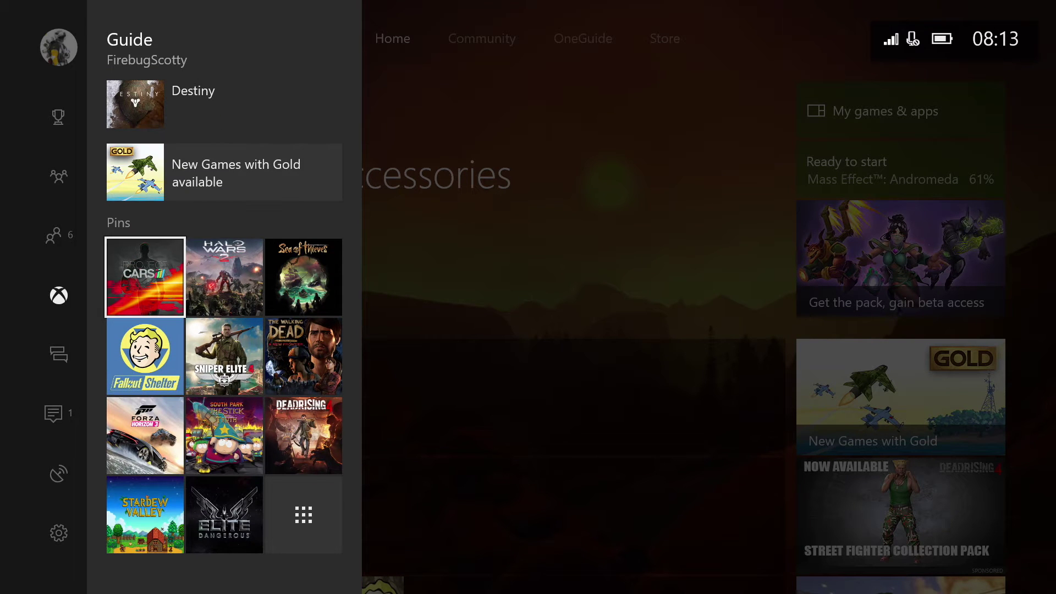
key(Up)
key(Up)
key(Up)
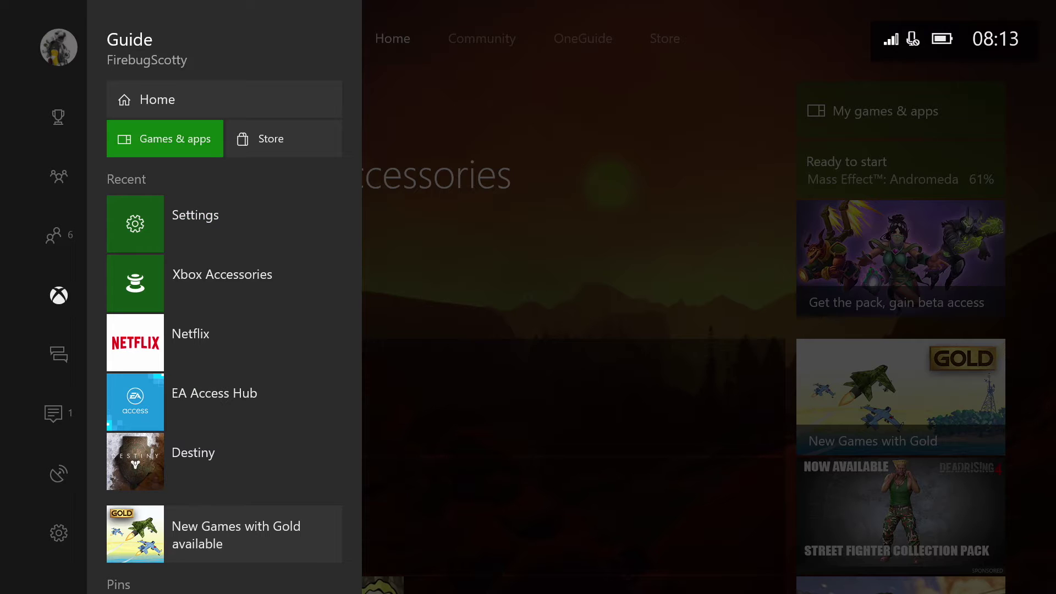
key(Up)
key(Down)
key(Right)
key(Left)
key(Left)
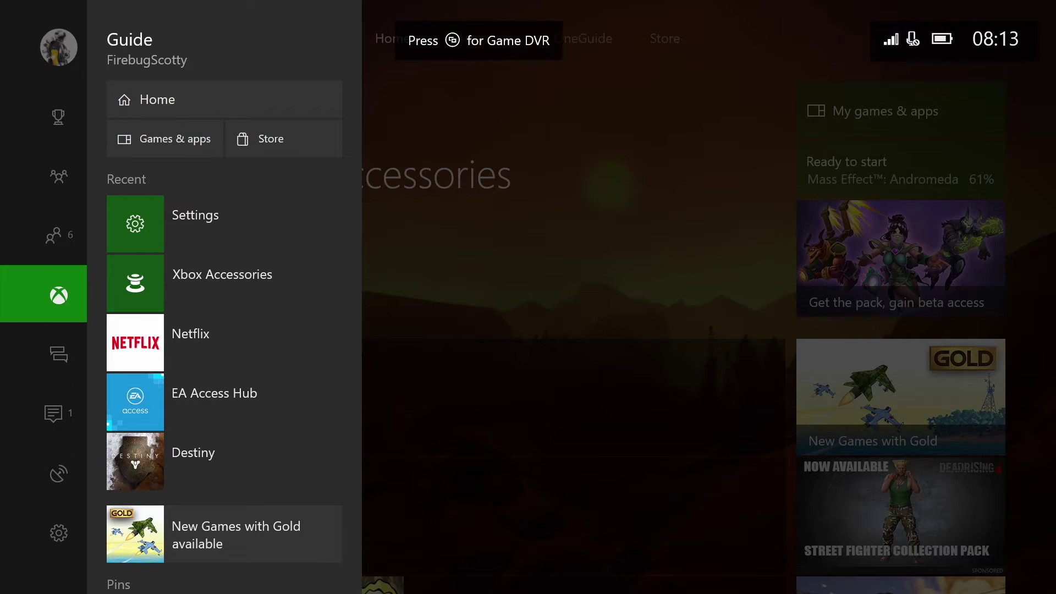
- Sort the Friends & clubs list with friends first
key(Up)
key(Right)
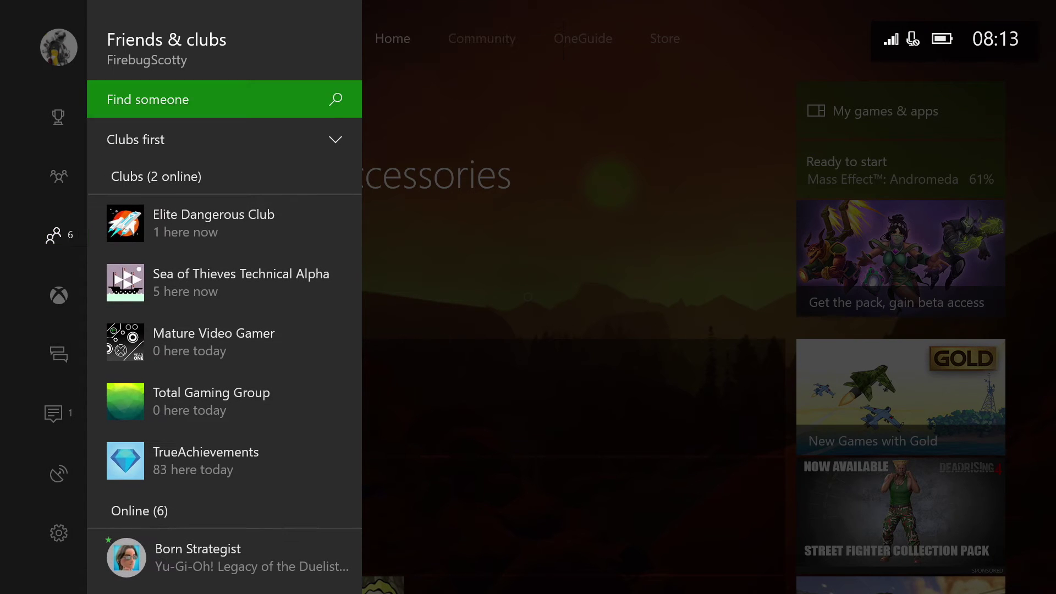
key(Down)
key(Down)
key(Up)
key(Return)
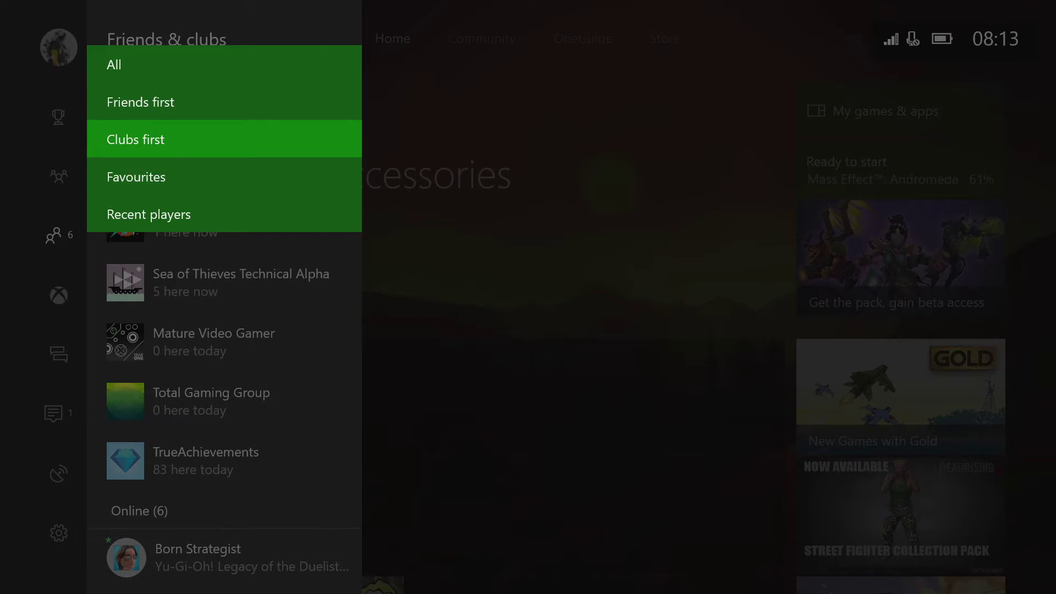
key(Down)
key(Down)
key(Up)
key(Up)
key(Up)
key(Return)
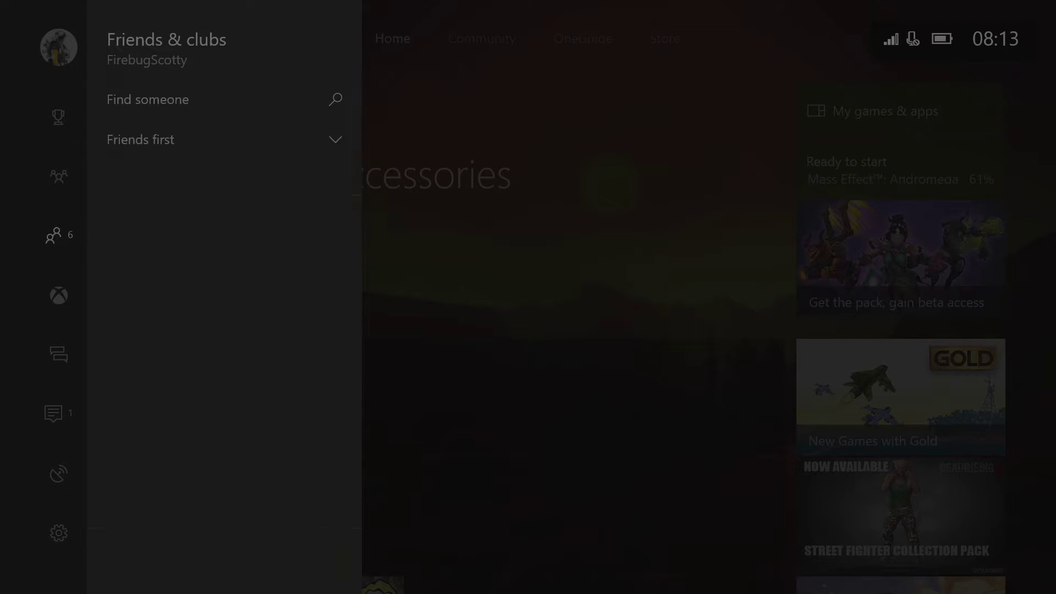
- Re-sort the Friends & clubs list back to clubs first
key(Down)
key(Up)
key(Return)
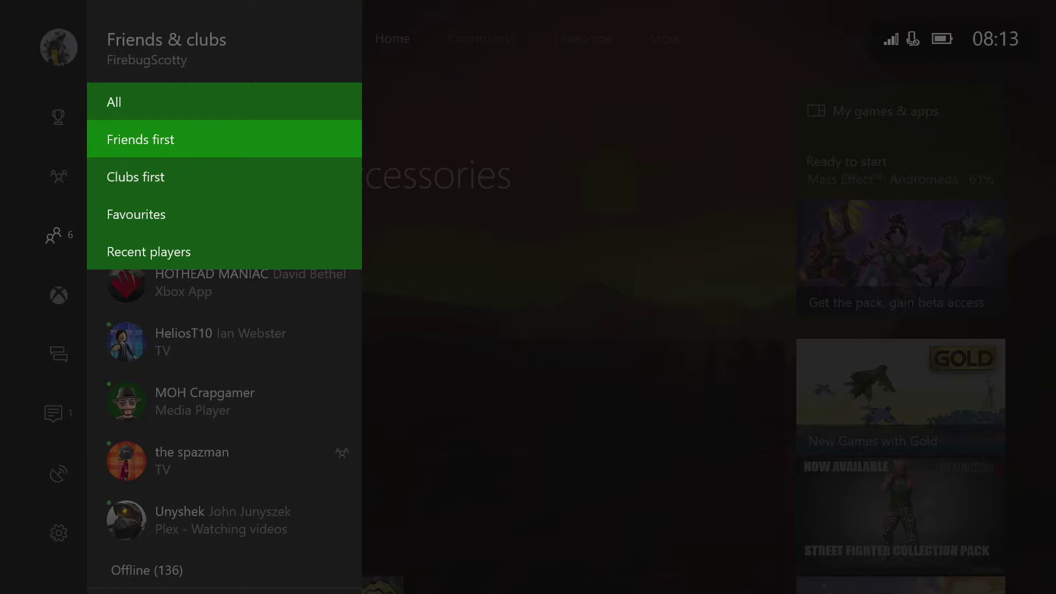
key(Down)
key(Return)
key(Up)
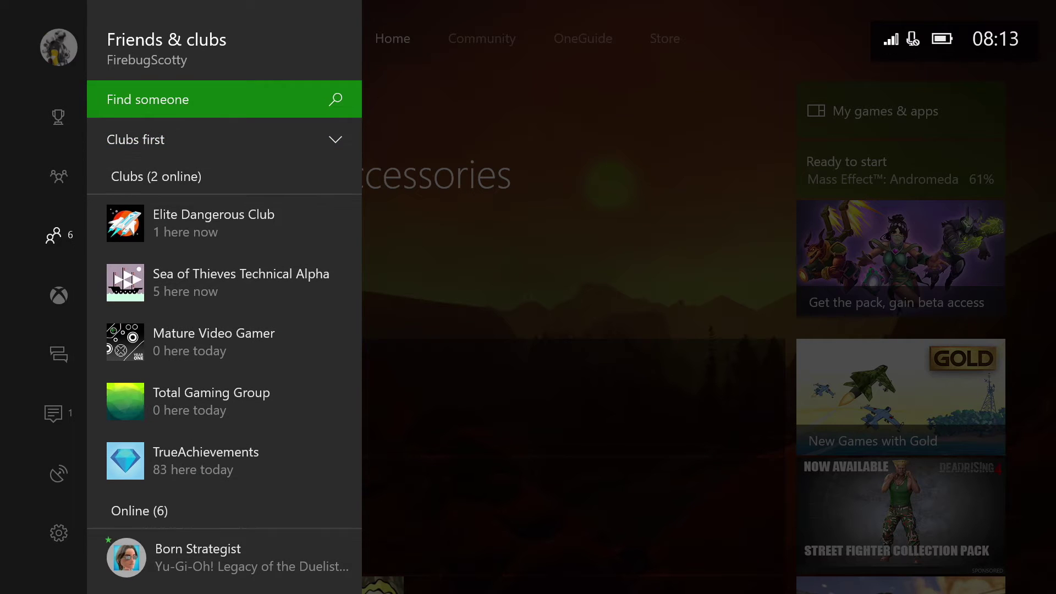
key(Down)
key(Down)
key(Down)
key(Down)
key(Down)
key(Down)
key(Down)
key(Down)
key(Down)
key(Down)
key(Down)
key(Down)
key(Down)
key(Down)
key(Down)
key(Down)
key(Down)
key(Down)
key(Down)
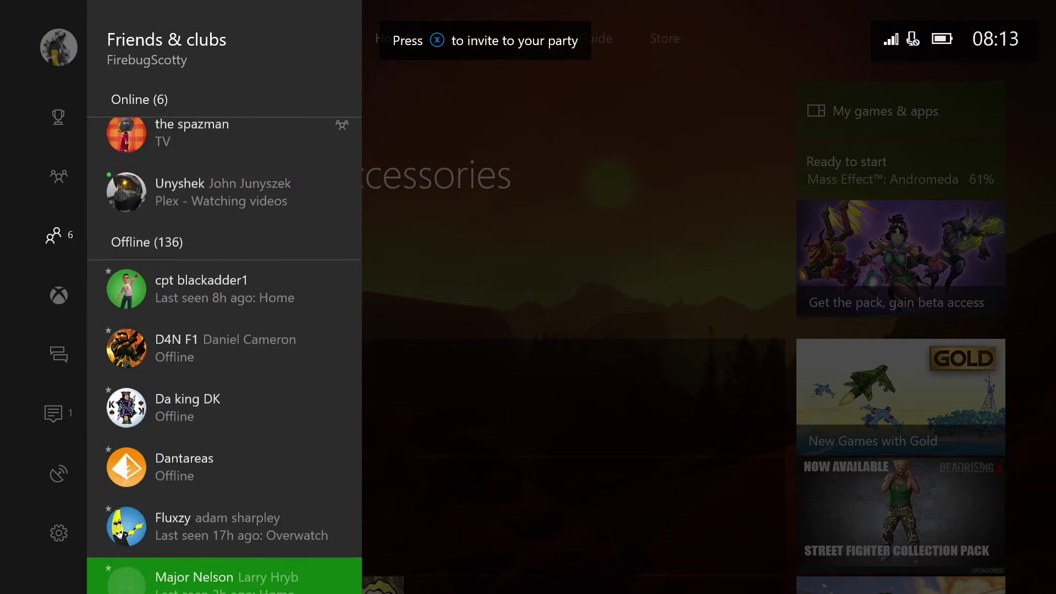
key(Left)
- Browse the Parties Looking for Group posts, then switch to the March Gamerscore leaderboard
key(Up)
key(Right)
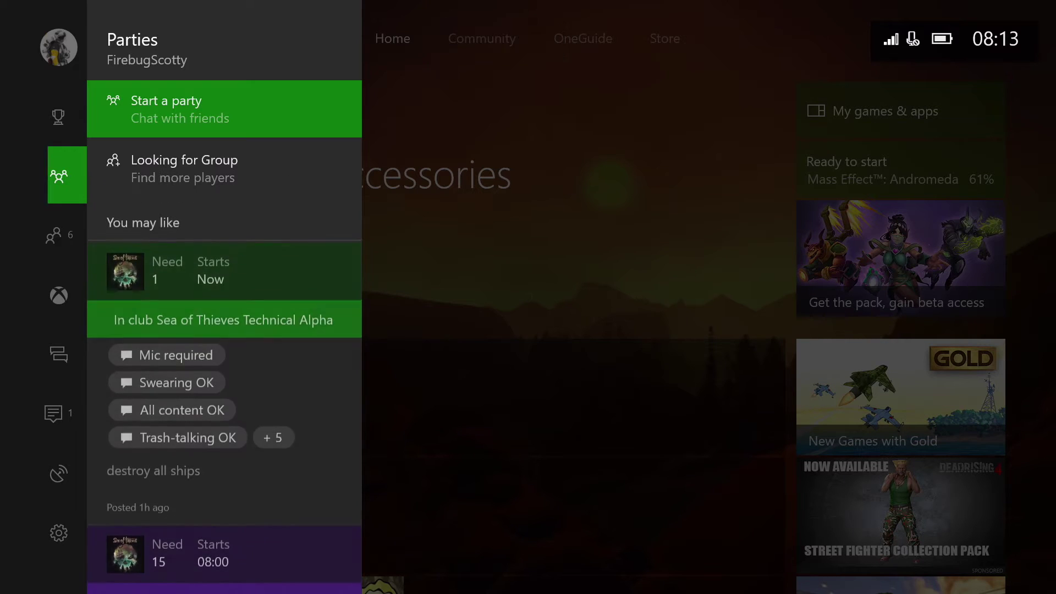
key(Down)
key(Down)
key(Down)
key(Down)
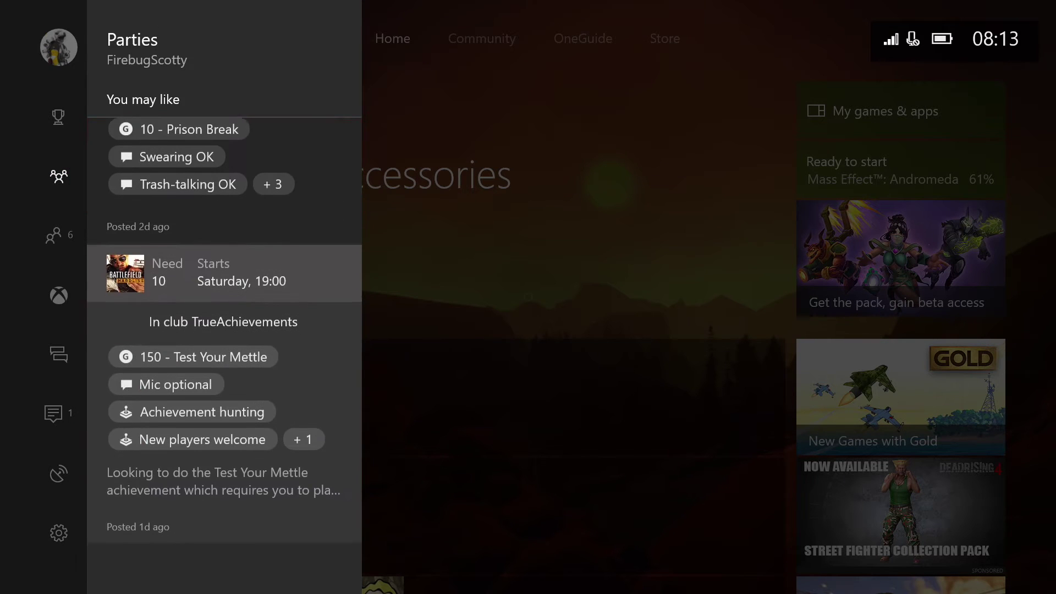
key(Up)
key(Up)
key(Left)
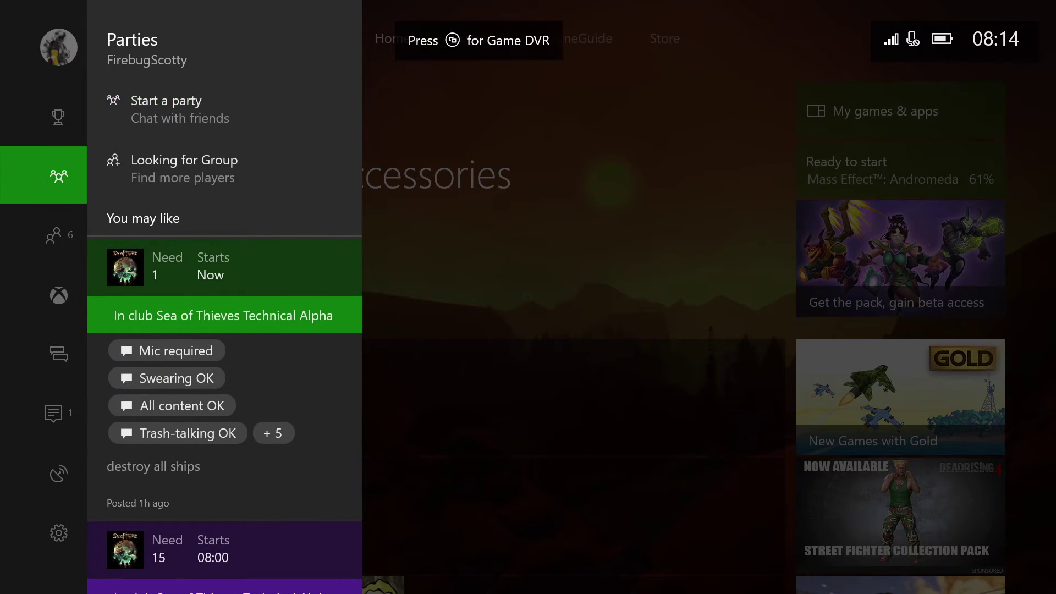
key(Up)
- Change the Gamerscore leaderboard month from March to February
key(Right)
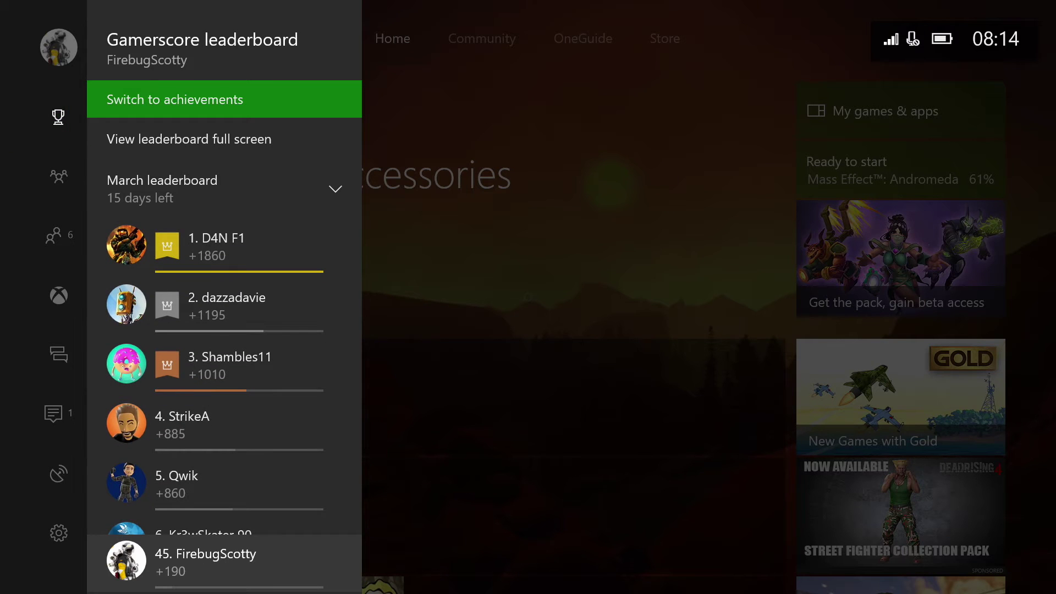
key(Left)
key(Right)
key(Down)
key(Down)
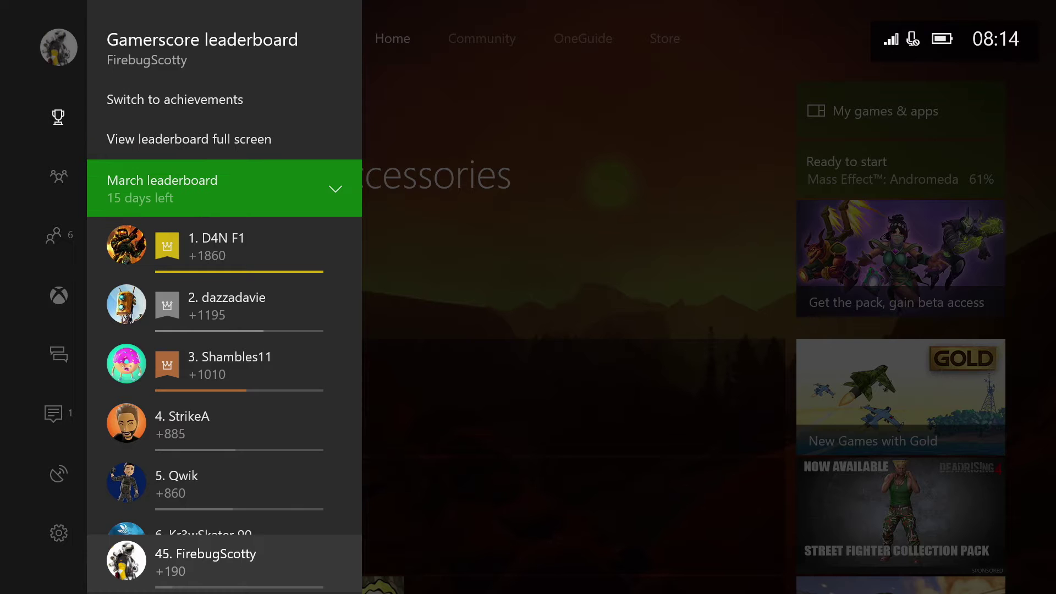
key(Down)
key(Up)
key(Return)
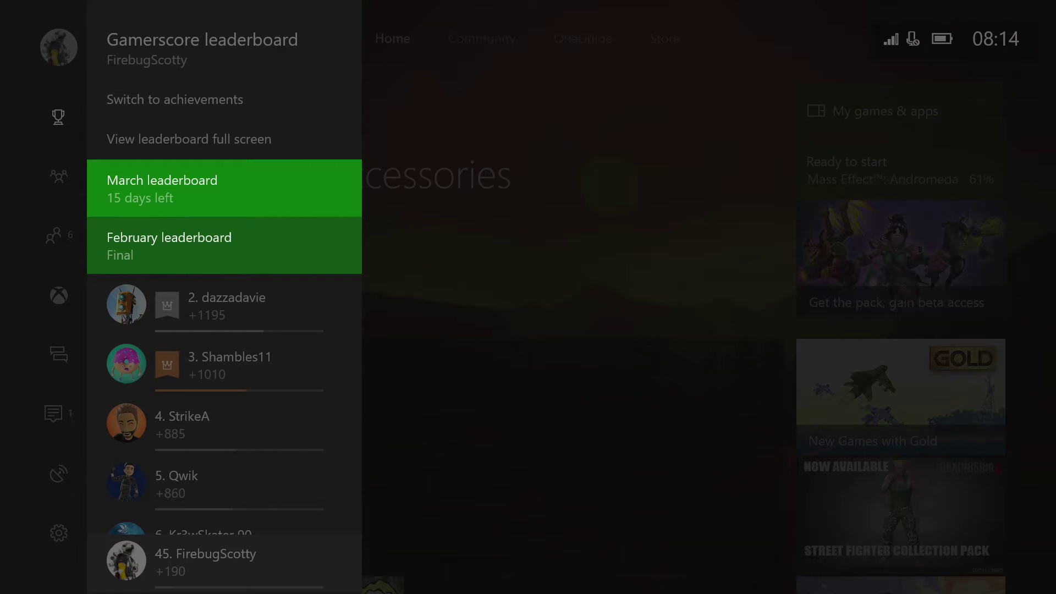
key(Return)
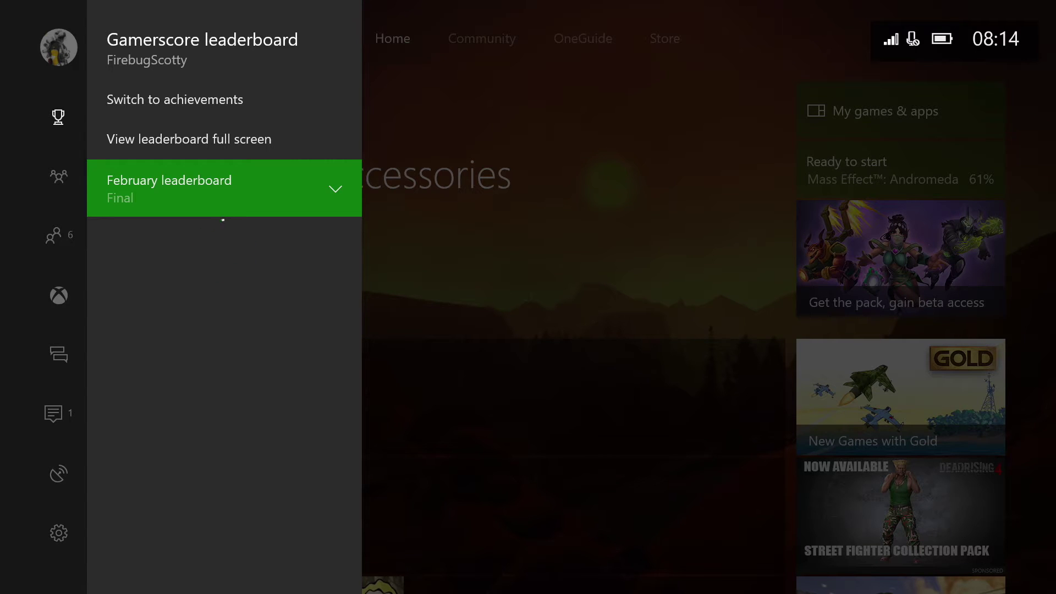
- Step down the February standings to your own 7th-place entry at +995
key(Up)
key(Up)
key(Down)
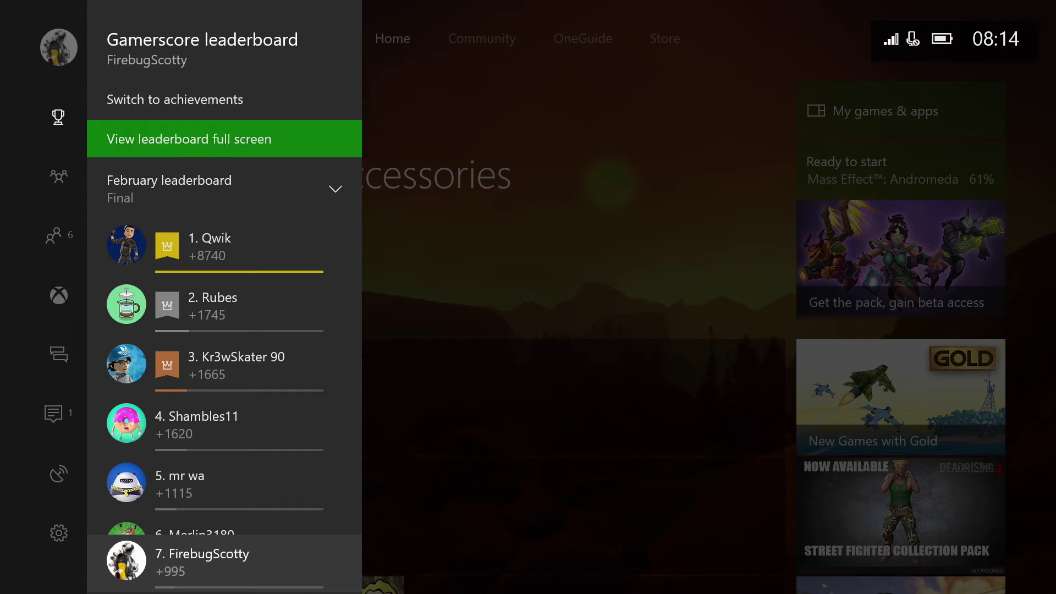
key(Down)
key(Down)
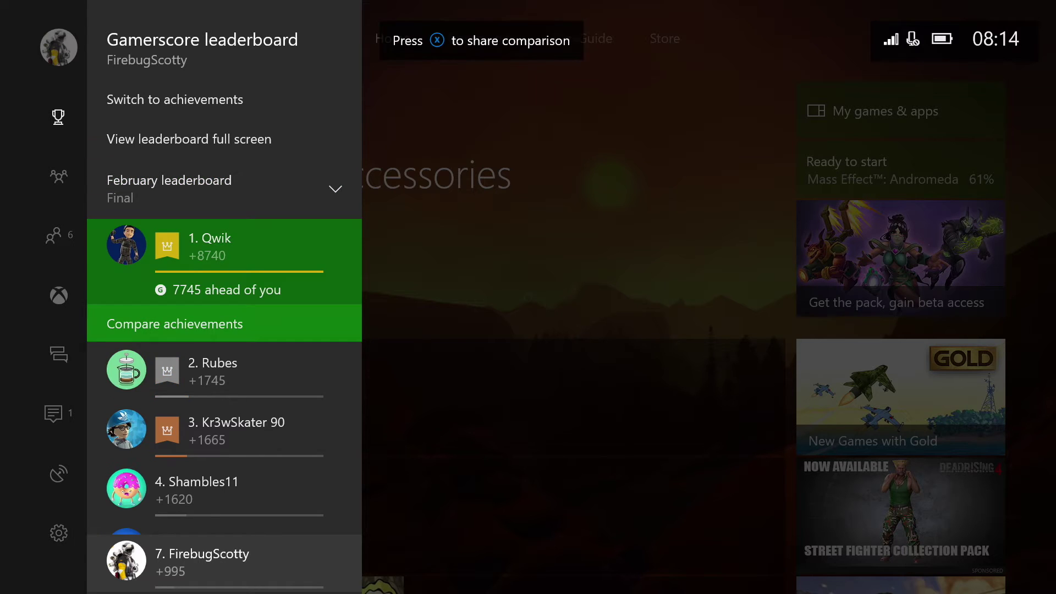
key(Down)
key(Down)
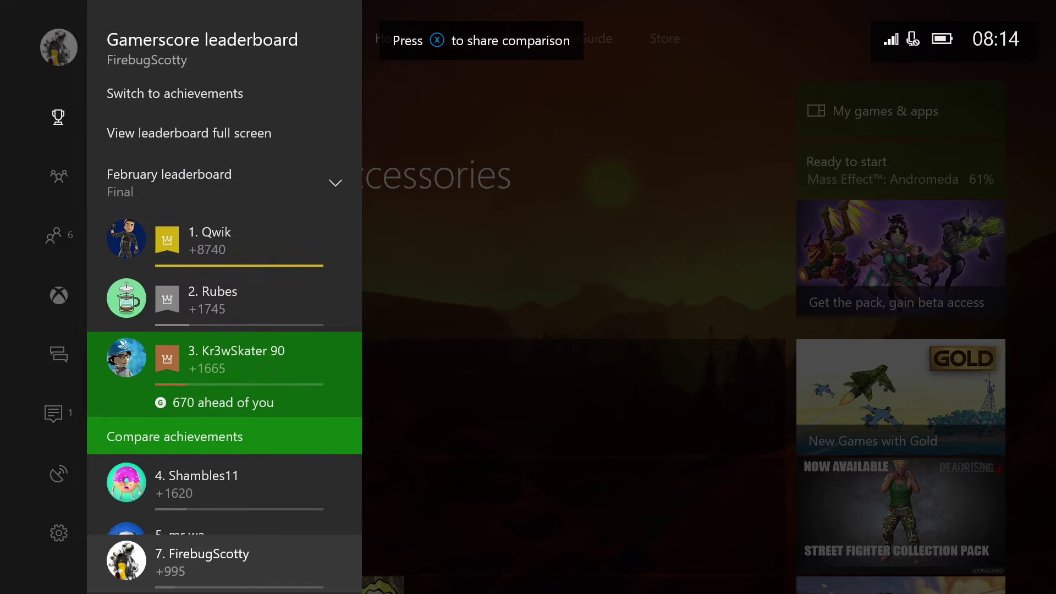
key(Up)
key(Up)
key(Down)
key(Down)
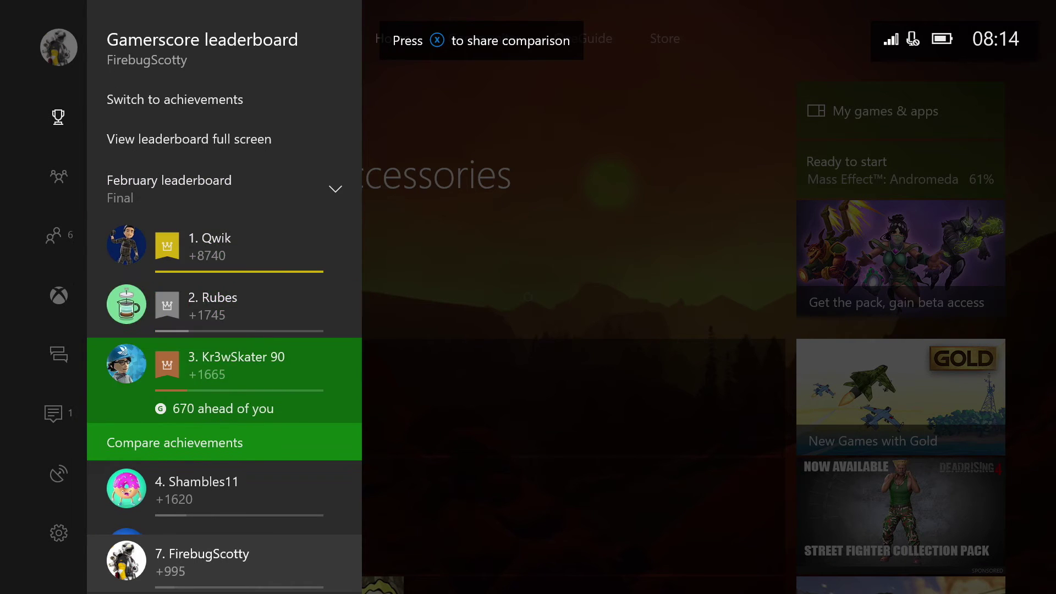
key(Down)
key(Down)
key(Down)
key(Down)
key(Down)
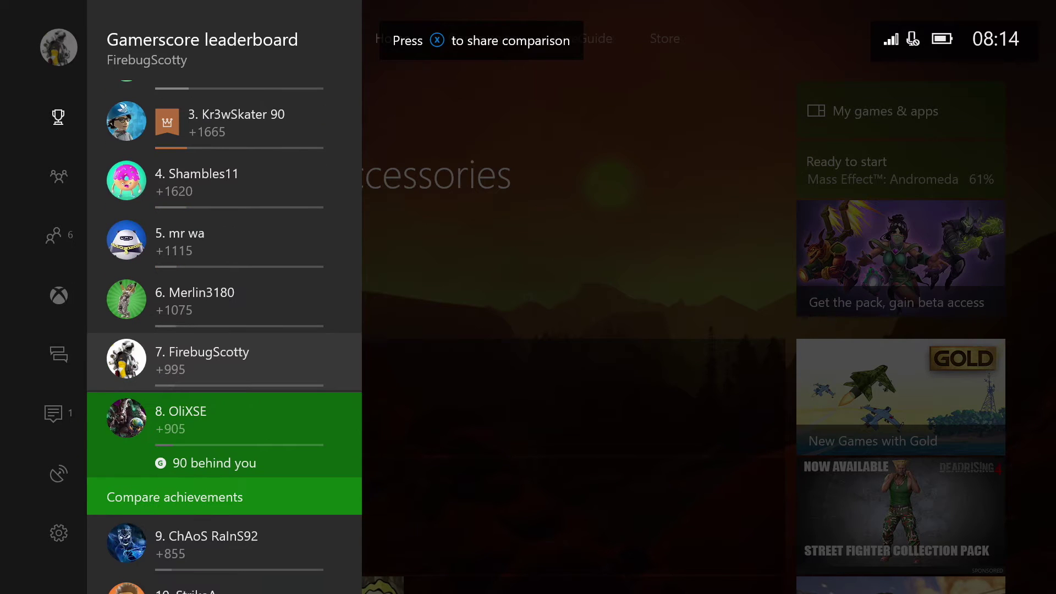
key(Down)
key(Up)
key(Up)
key(Up)
key(Up)
key(Up)
key(Up)
key(Up)
key(Up)
key(Up)
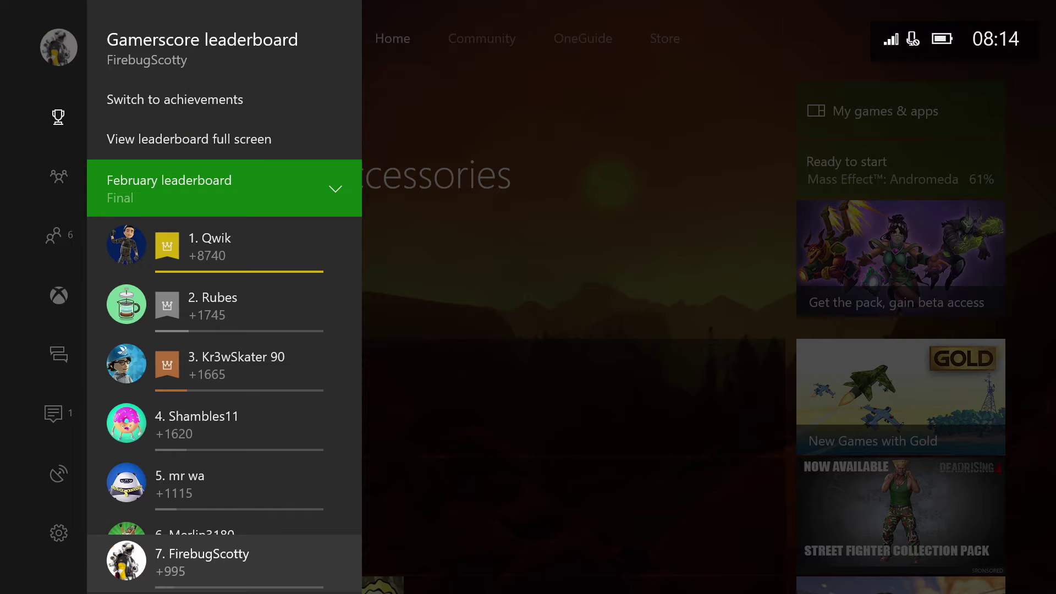
key(Down)
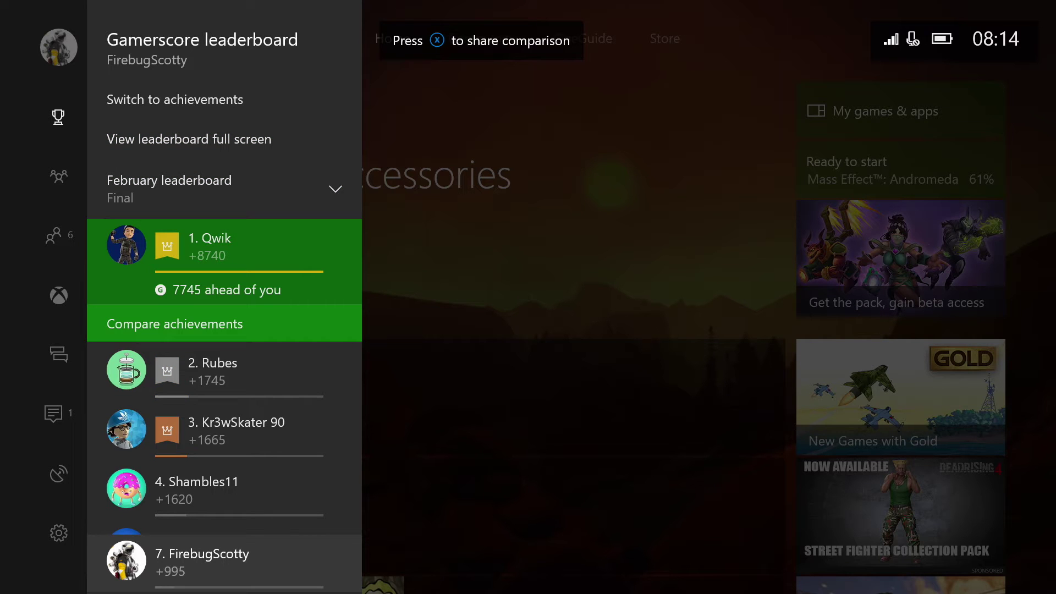
key(Down)
key(Down)
key(Down)
key(Down)
key(Down)
key(Down)
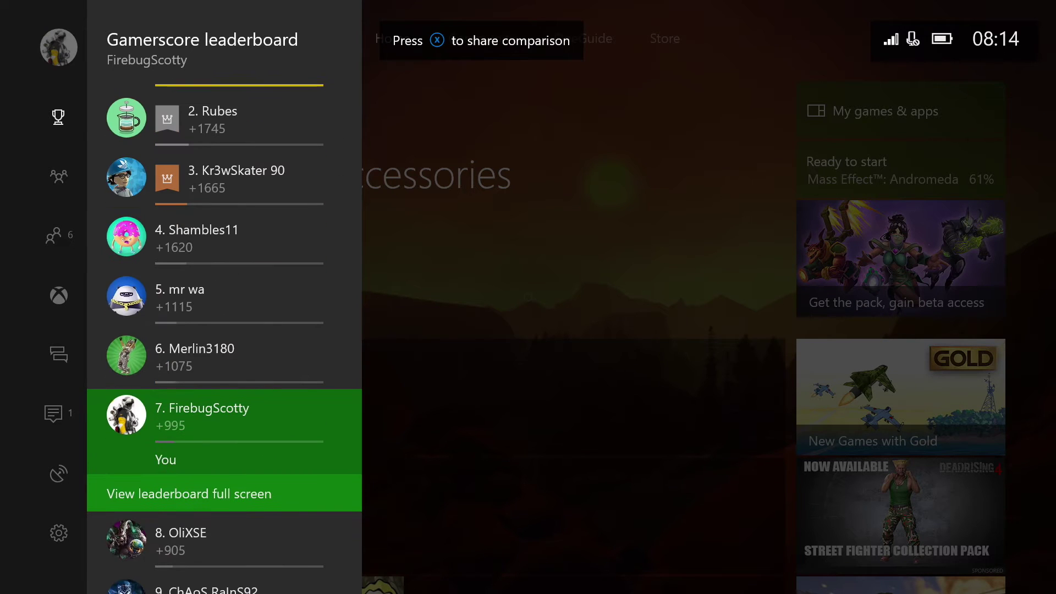
- Check the neighbouring entries and your own share options, then focus the 8th-place player
key(Up)
key(Down)
key(x)
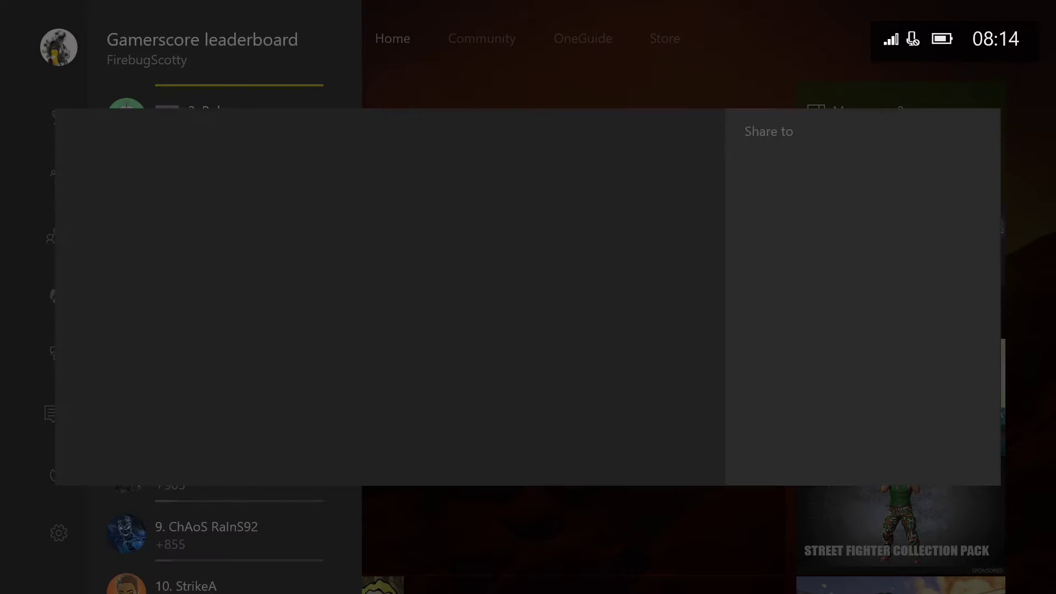
key(Down)
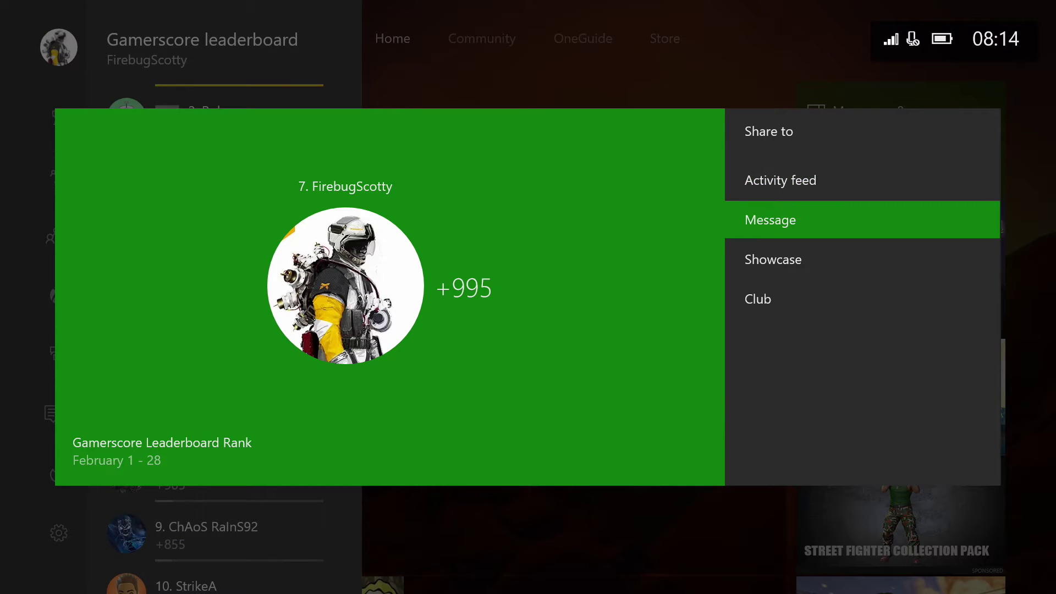
key(Up)
key(Escape)
key(Down)
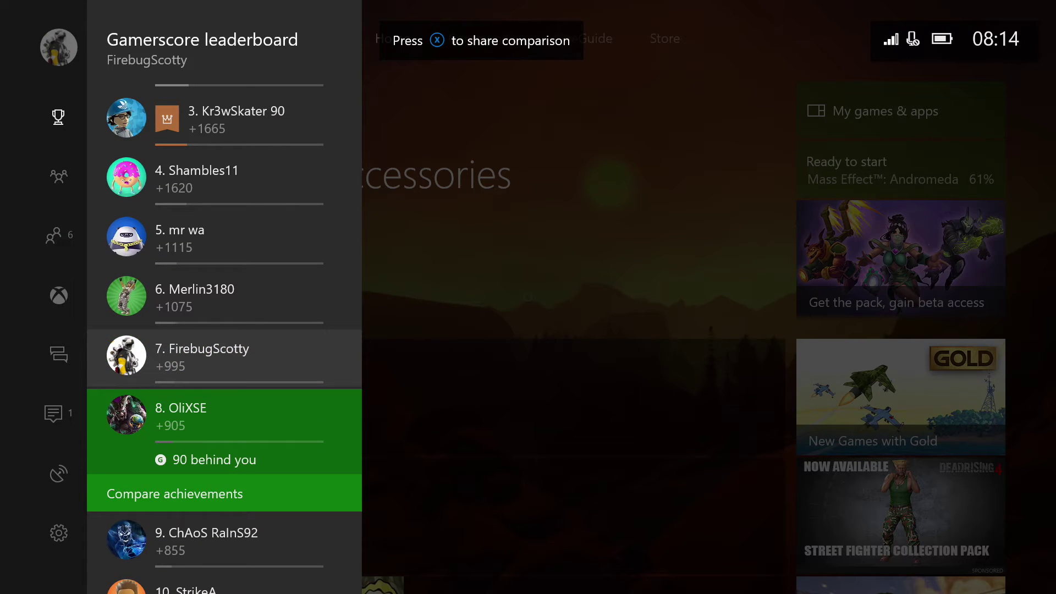
- Share the comparison with the 8th-place player to the Activity feed
key(x)
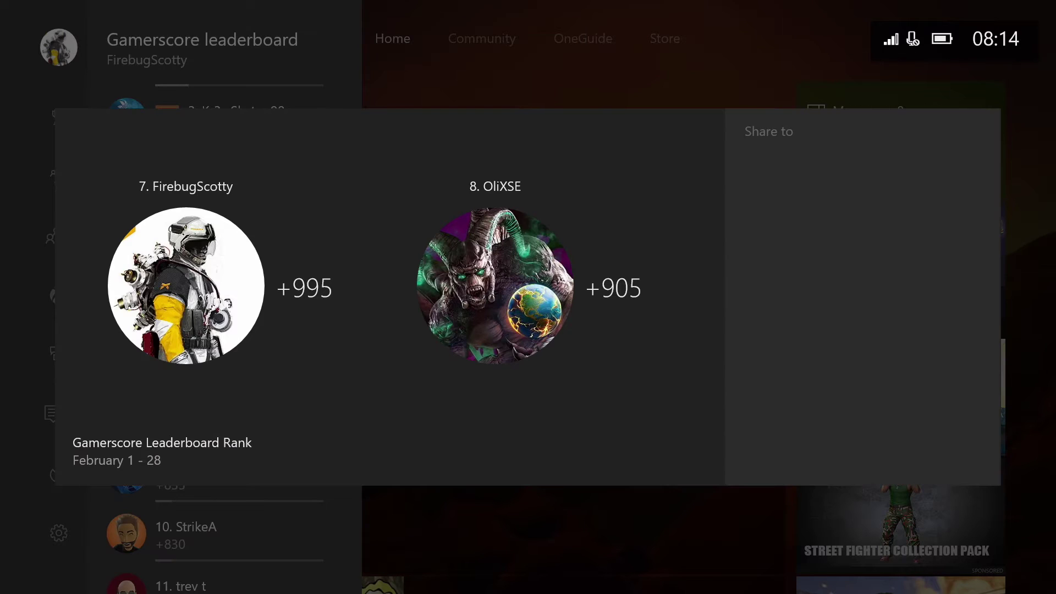
key(Down)
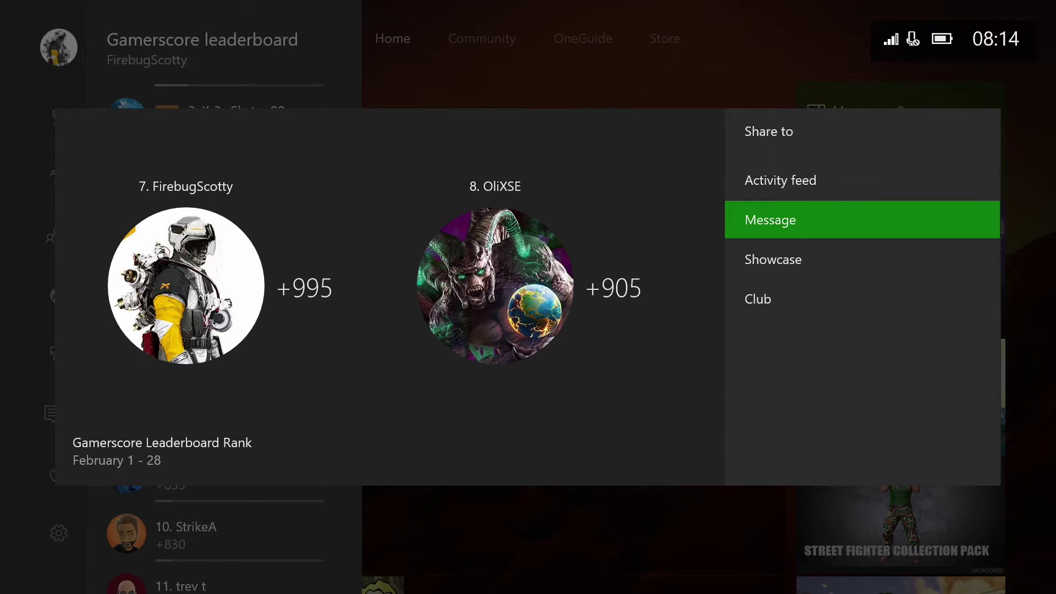
key(Up)
key(Return)
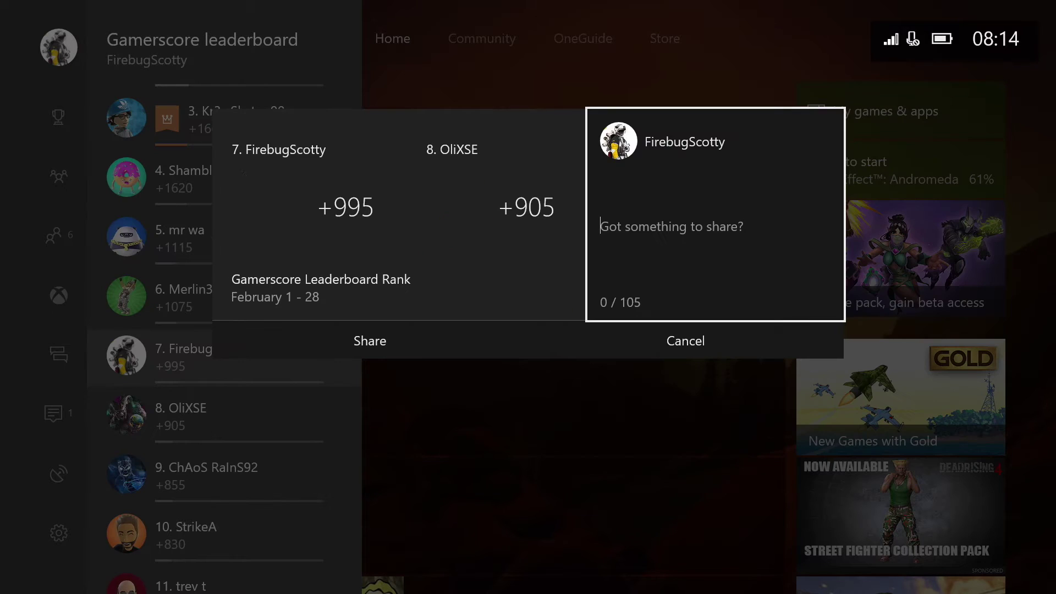
key(Return)
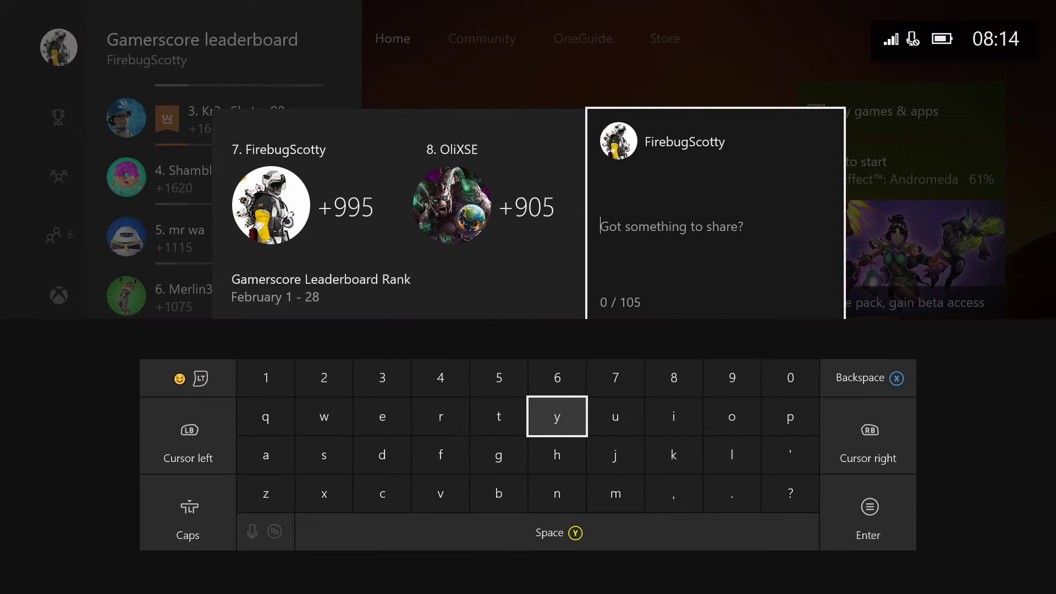
- Enter the caption 'makes a change' with the on-screen keyboard
key(Down)
key(Down)
key(Right)
text(m)
key(Left)
key(Left)
key(Left)
key(Left)
key(Left)
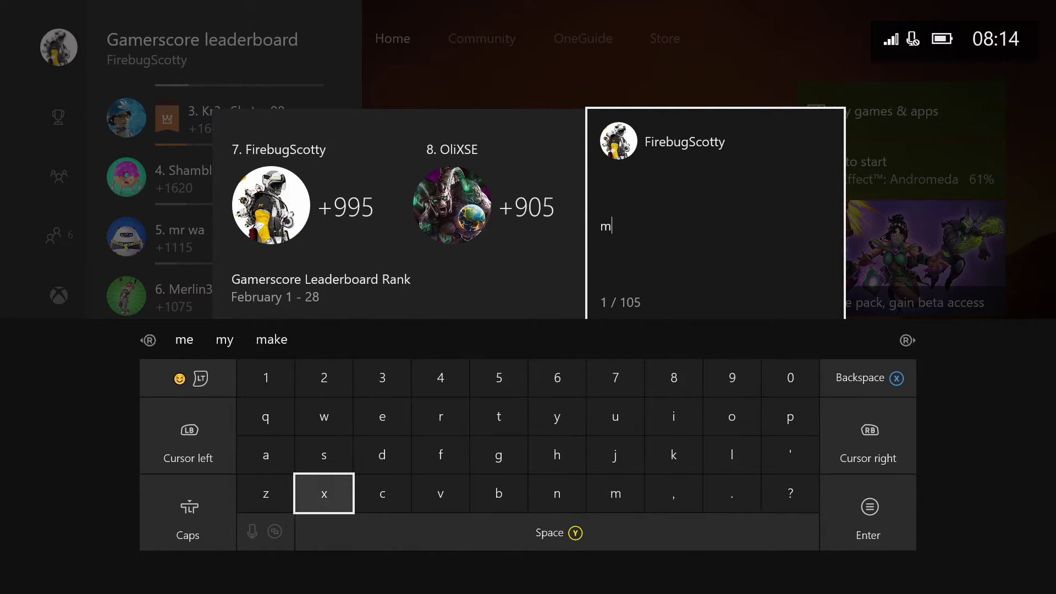
key(Left)
key(Up)
text(a)
key(Right)
key(Right)
key(Right)
key(Right)
key(Right)
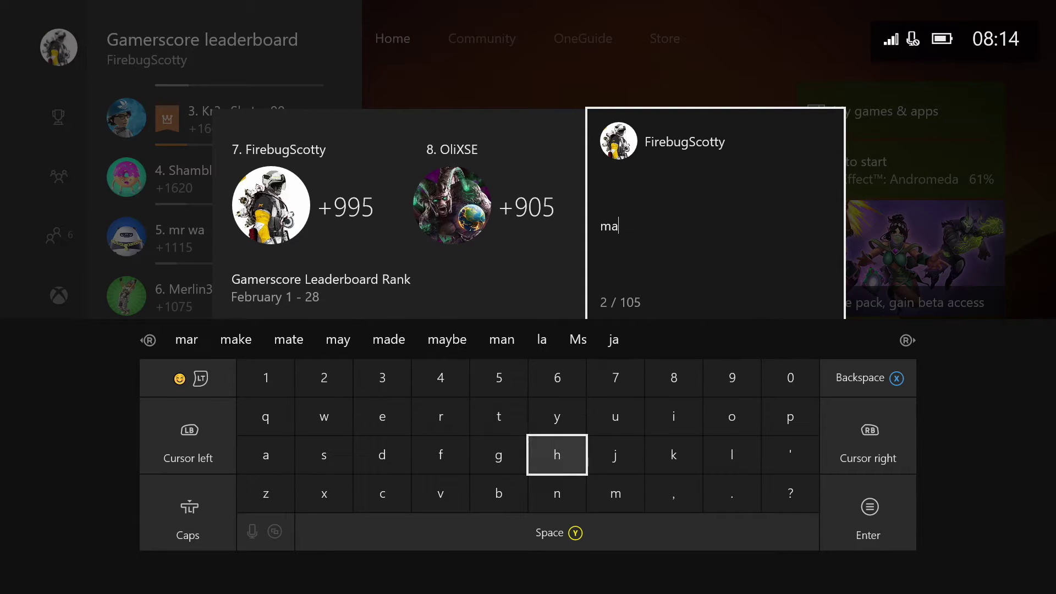
key(Right)
key(Right)
text(k)
key(Left)
key(Left)
key(Left)
key(Left)
key(Left)
key(Up)
text(e)
key(Down)
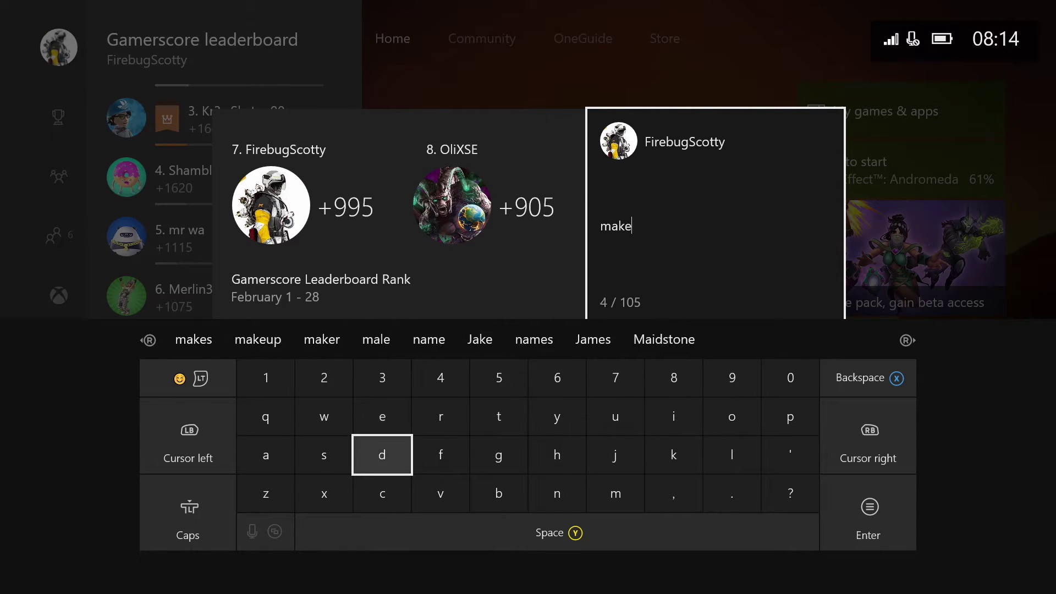
key(Left)
text(s)
key(Left)
text(a)
key(Right)
key(Right)
key(Down)
text(c)
key(Right)
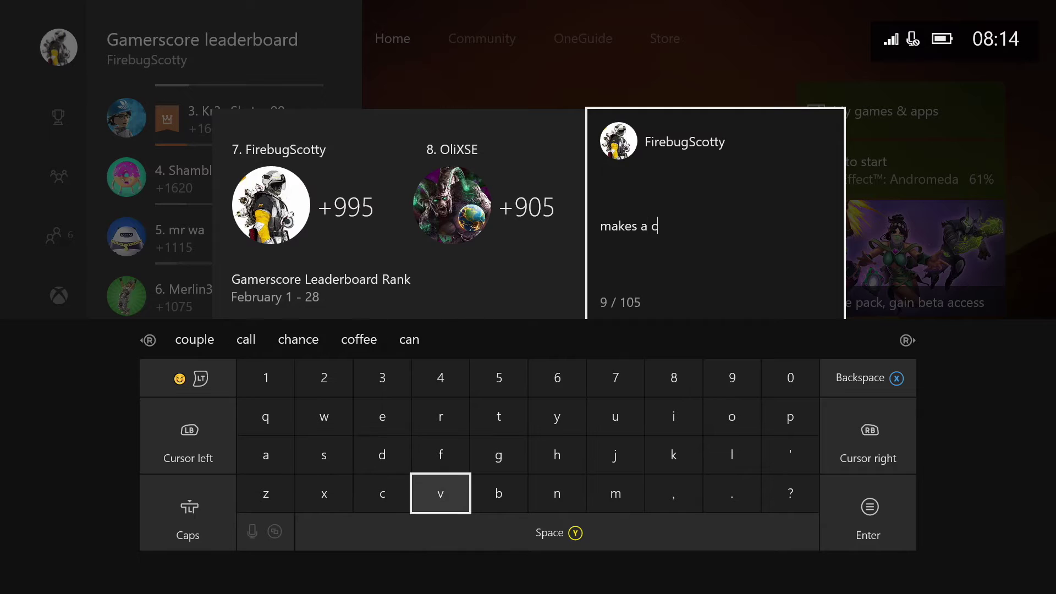
key(Right)
key(Right)
key(Up)
text(h)
key(Left)
key(Left)
key(Left)
key(Left)
key(Left)
text(a)
key(Right)
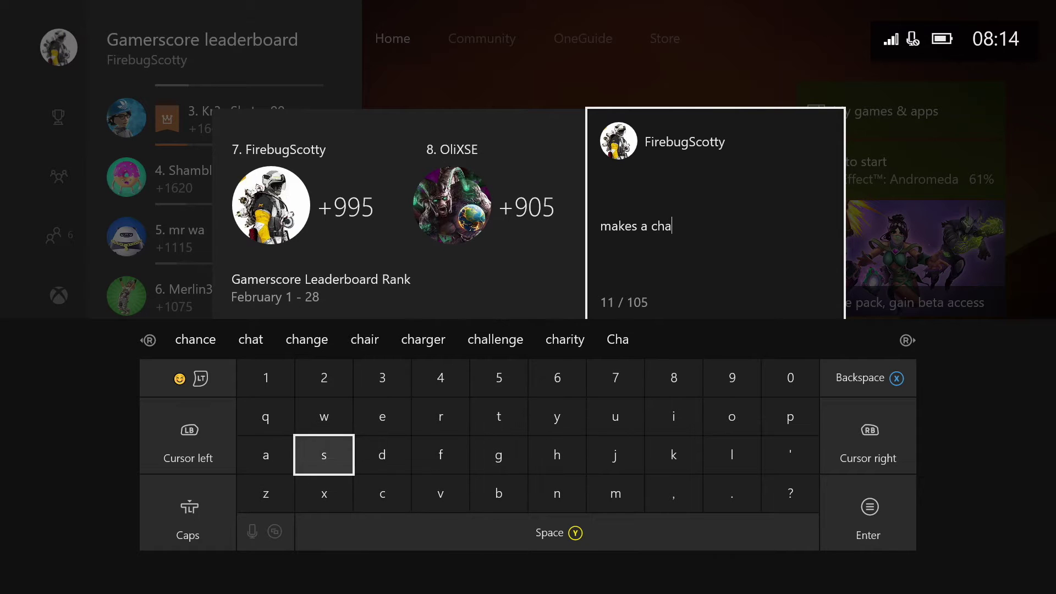
key(Right)
key(Right)
key(Right)
key(Right)
key(Down)
text(n)
key(Up)
key(Left)
text(g)
key(Left)
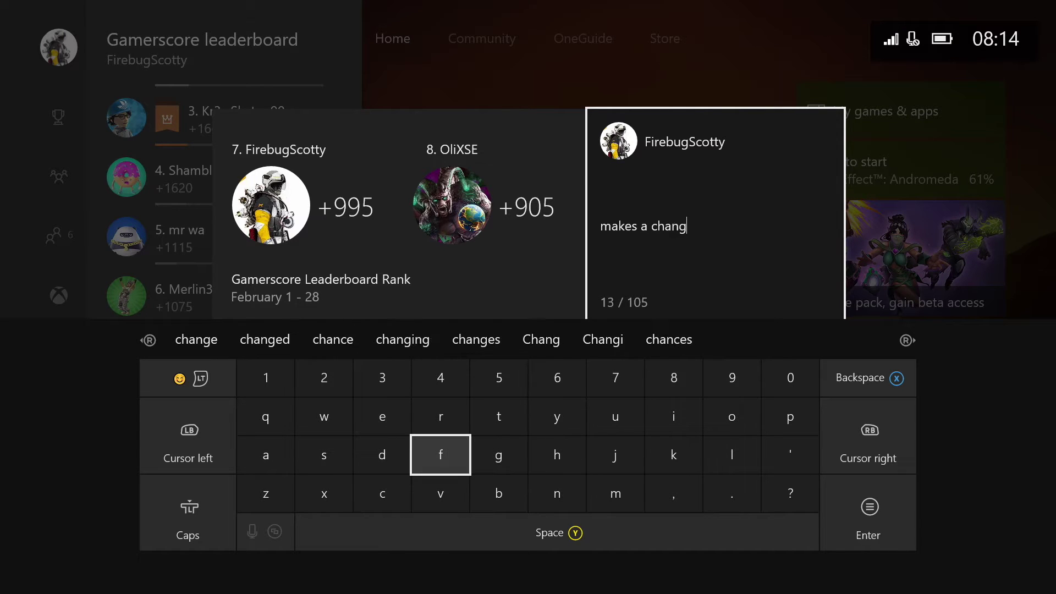
key(Up)
- Publish the captioned comparison to the activity feed
key(Left)
text(e)
key(Return)
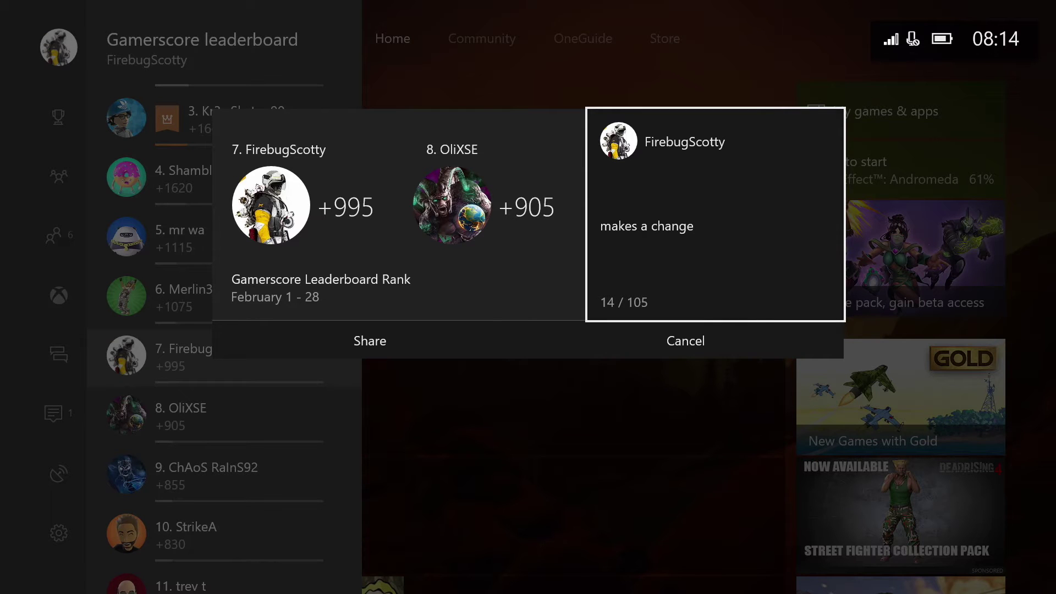
key(Down)
key(Left)
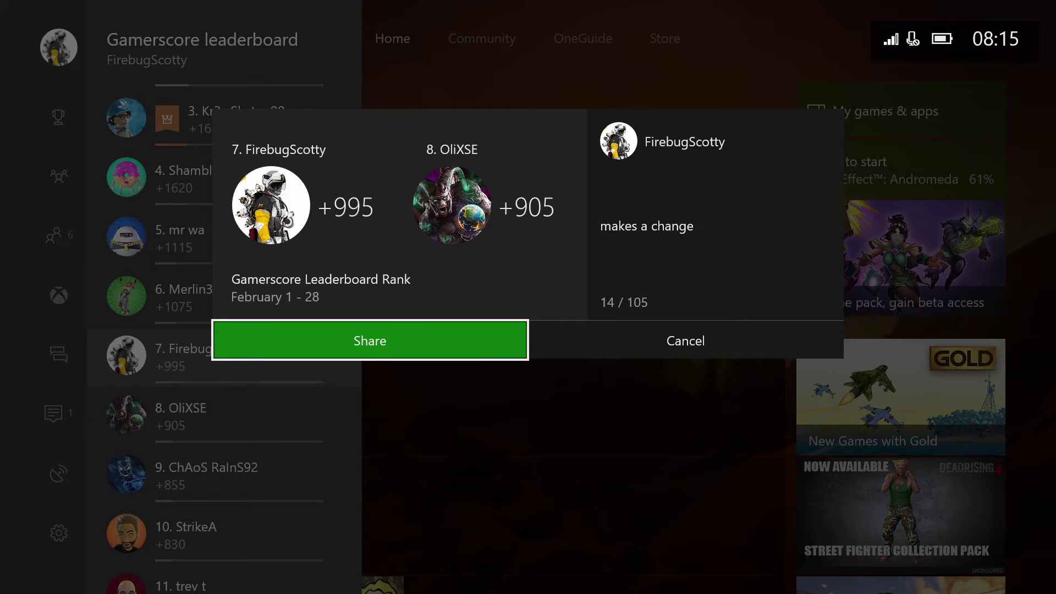
key(Return)
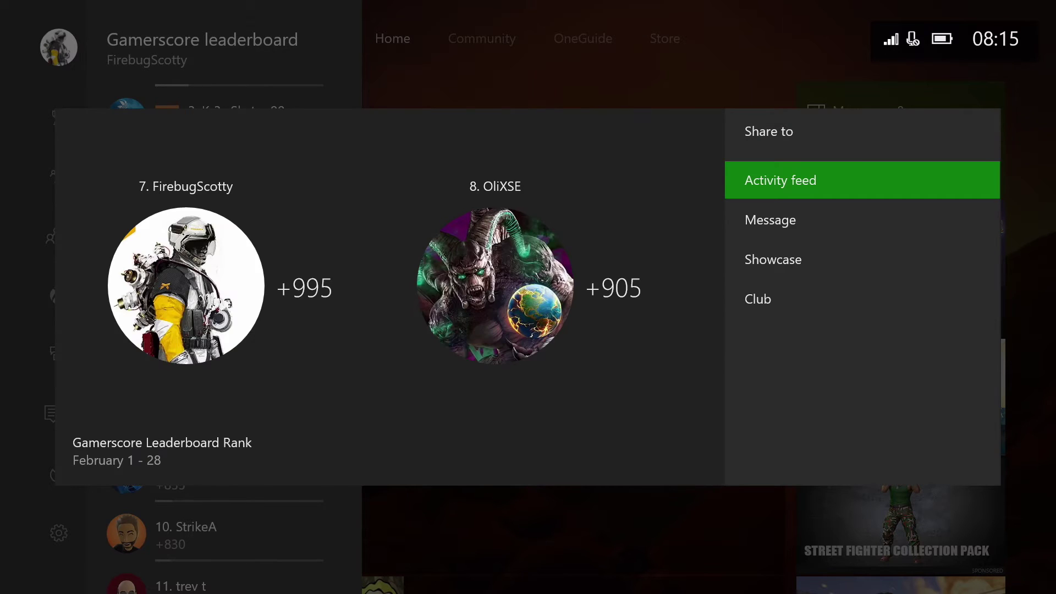
- Close the share window and switch the guide panel from leaderboard to achievements
key(Escape)
key(Page_Up)
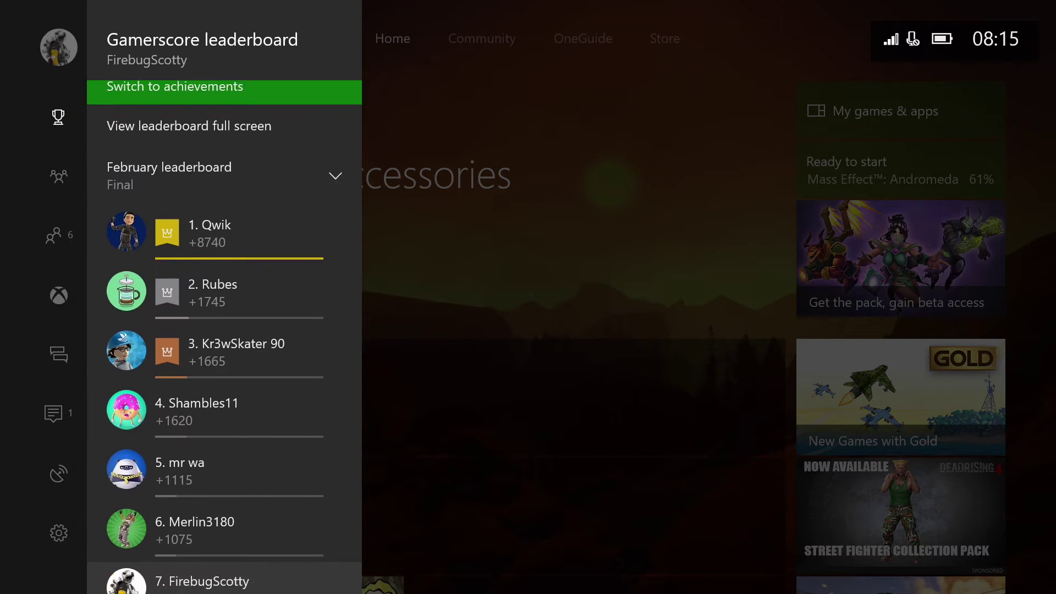
key(Down)
key(Up)
key(Return)
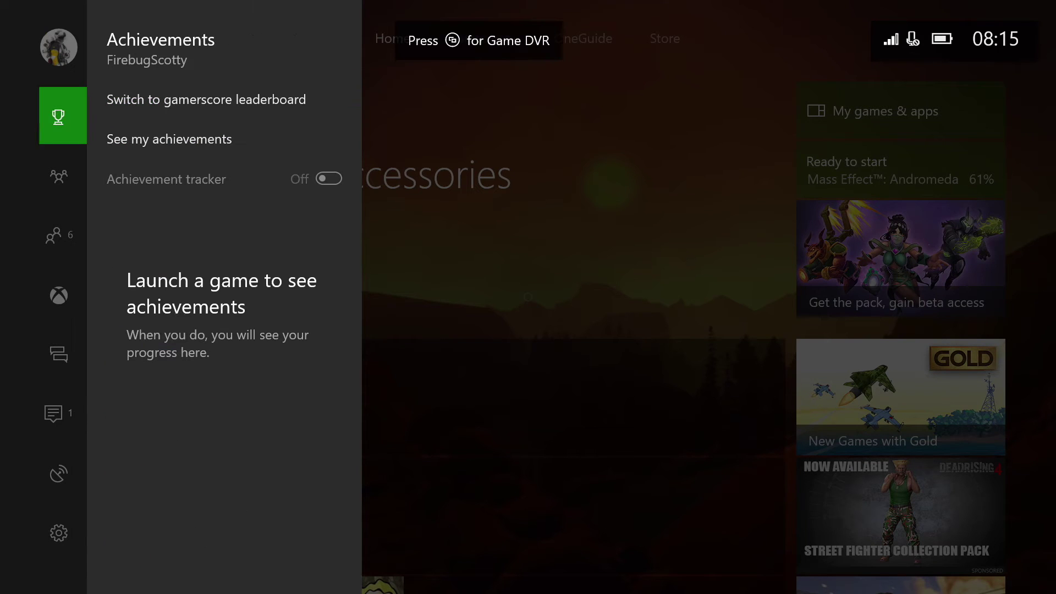
key(Right)
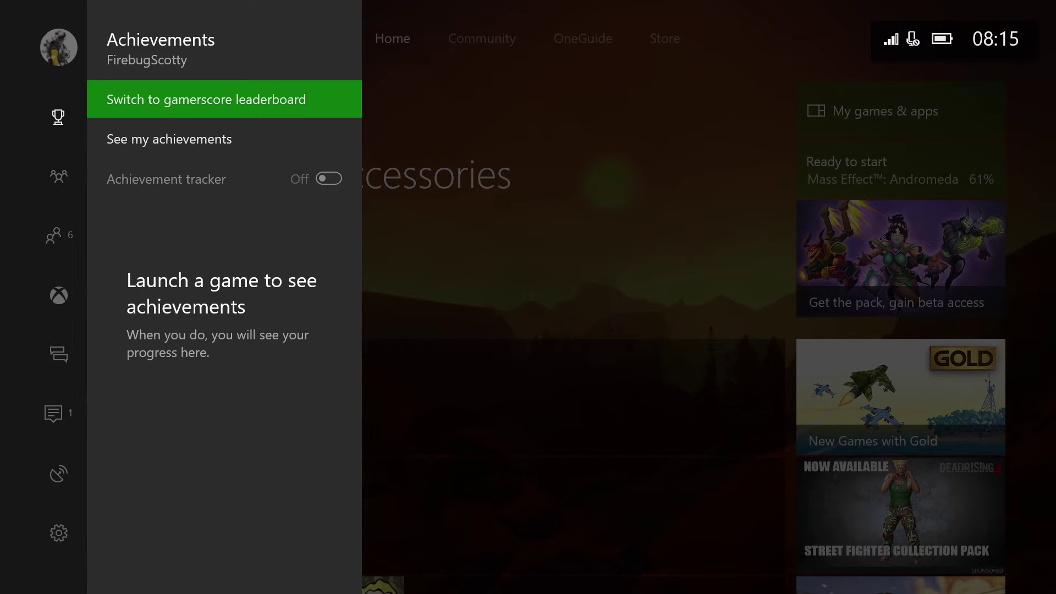
key(Down)
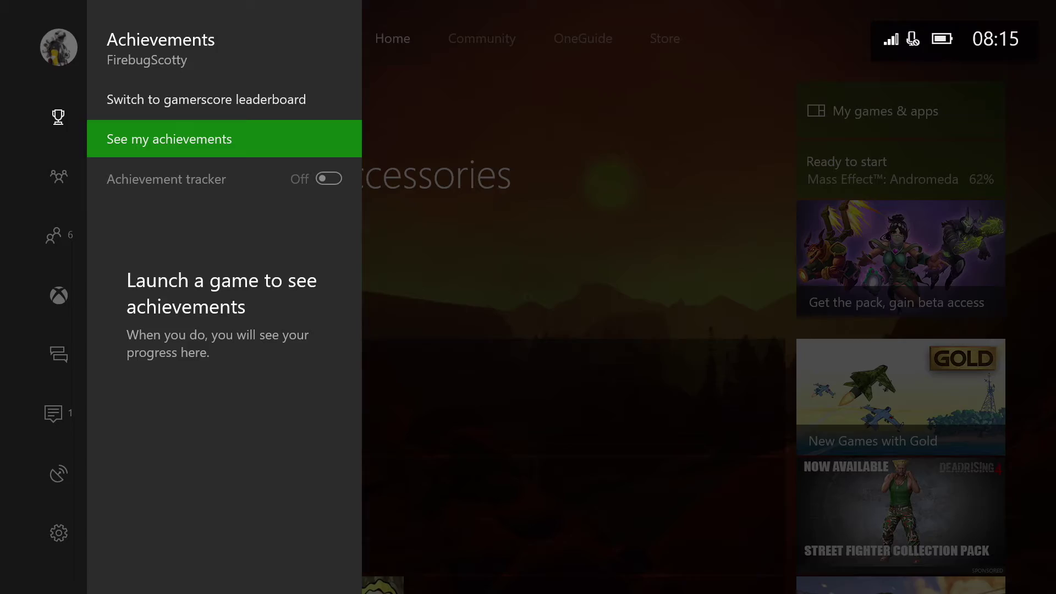
- Launch Fallout Shelter from Home and view its 215/1000 Gamerscore, 12 of 35 achievements
key(Escape)
key(Down)
key(Down)
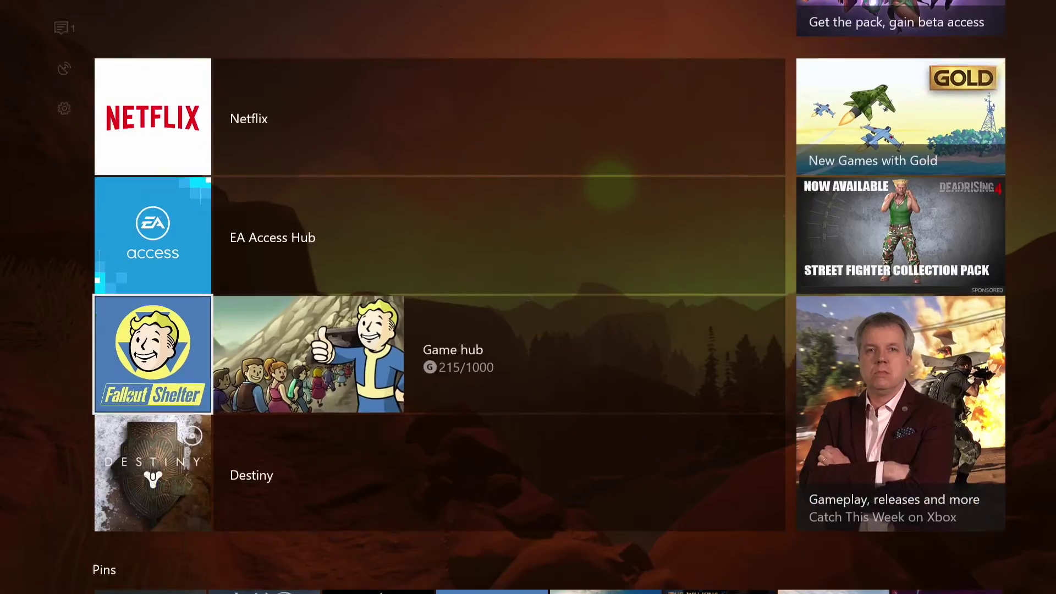
key(Down)
key(Down)
key(Up)
key(Up)
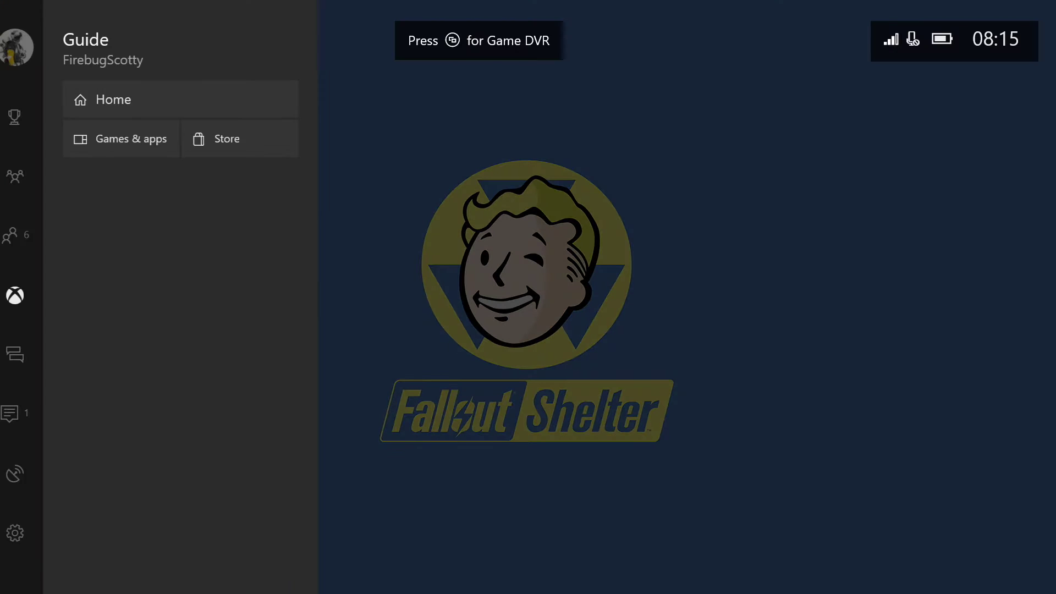
key(Up)
key(Up)
key(Up)
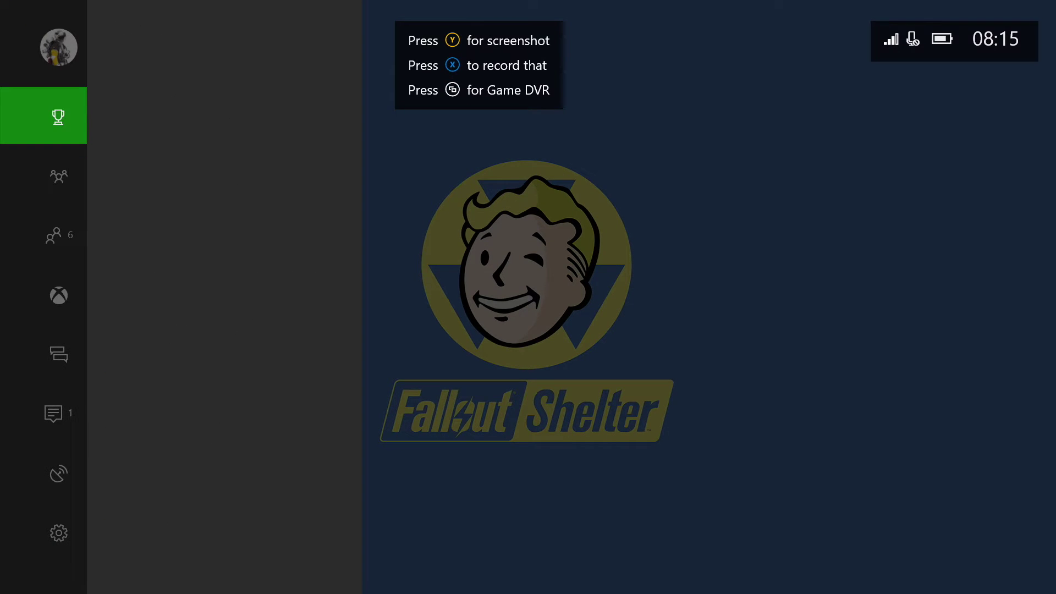
key(Down)
key(Down)
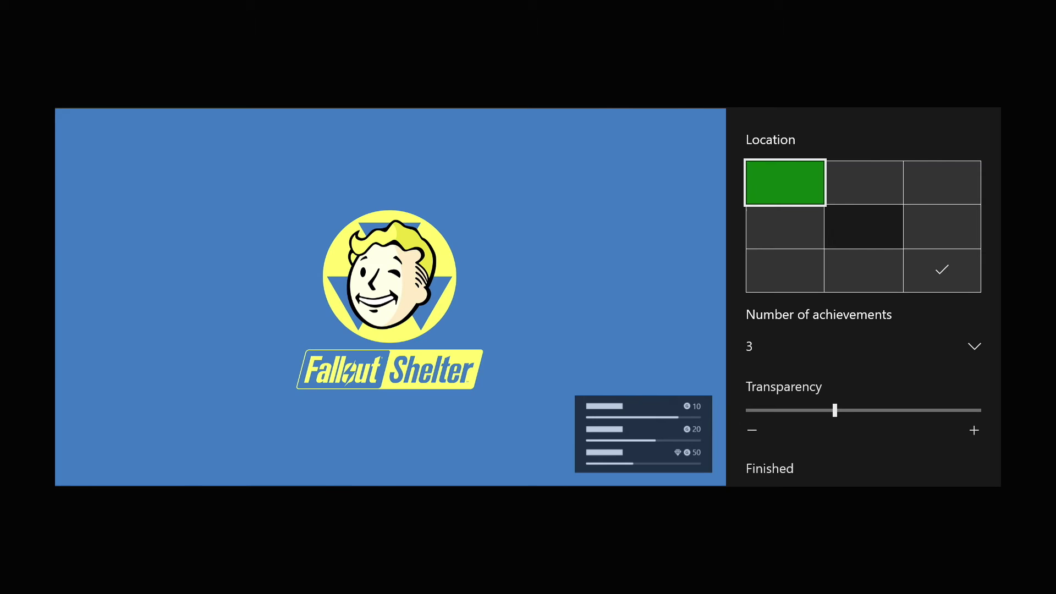
- Place the achievement tracker at middle-right and set it to show 4 achievements
key(Down)
key(Right)
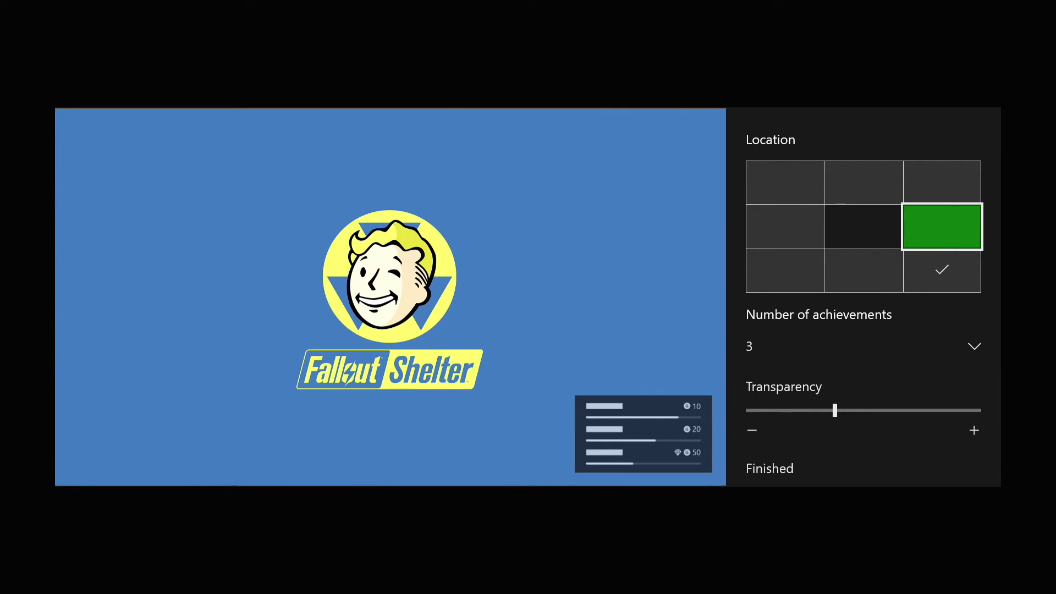
key(Down)
key(Down)
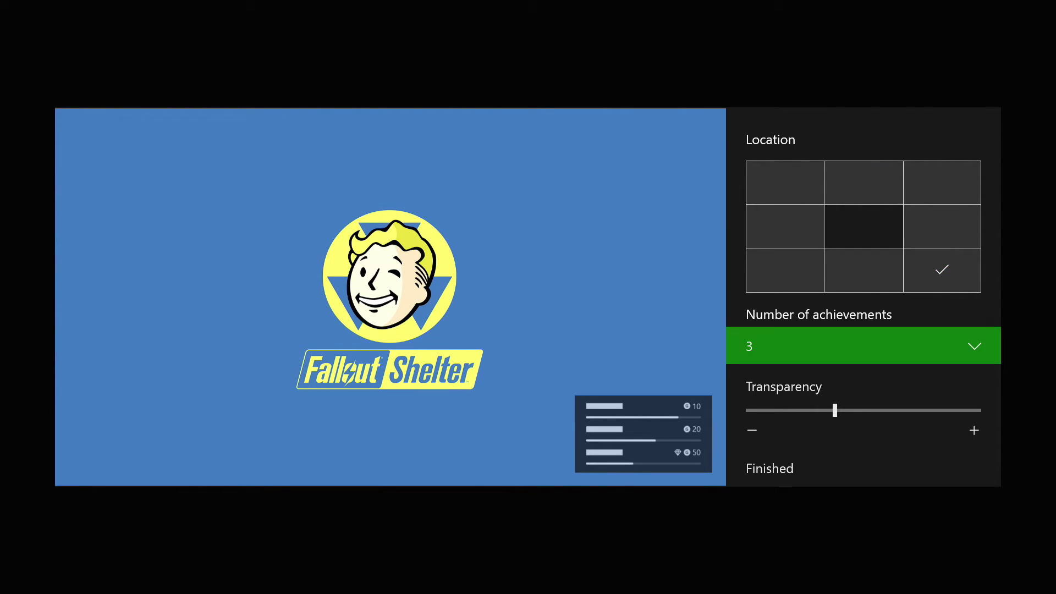
key(Up)
key(Up)
key(Return)
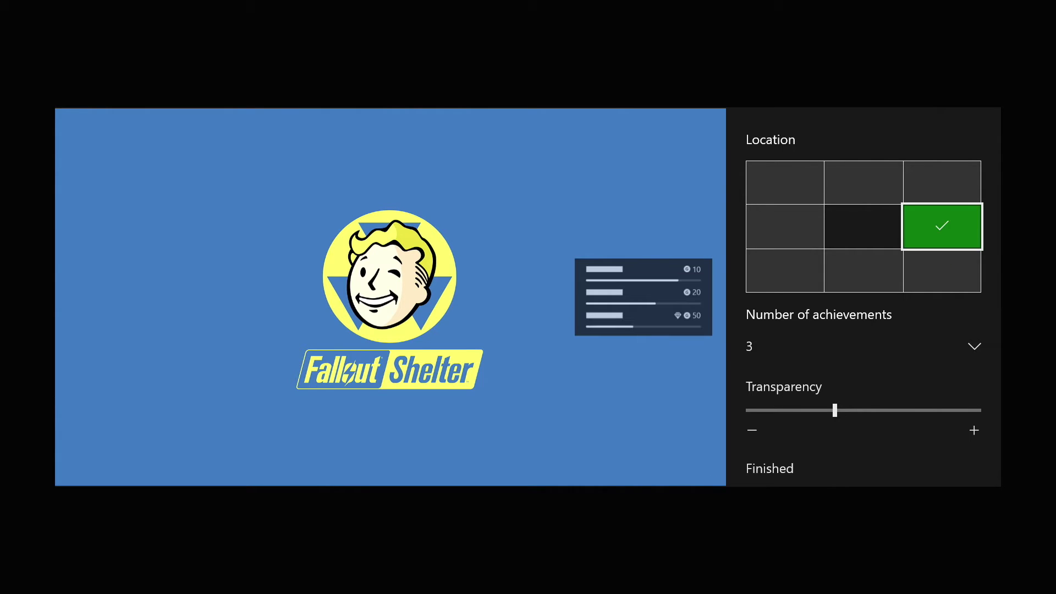
key(Down)
key(Down)
key(Return)
key(Down)
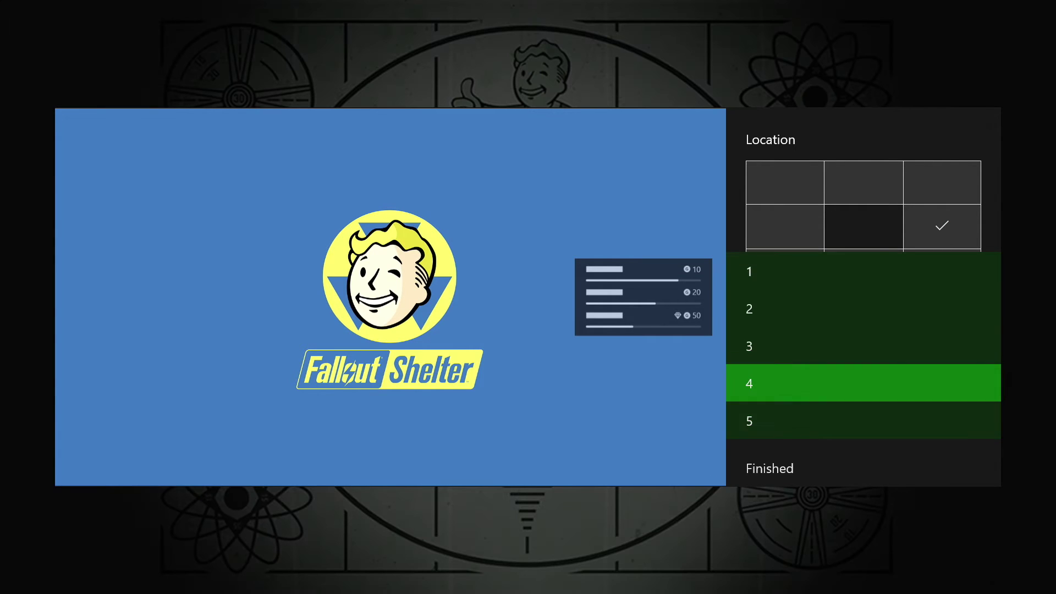
key(Return)
- Raise the tracker transparency one notch and finish the tracker setup
key(Down)
key(Down)
key(Up)
key(Right)
key(Right)
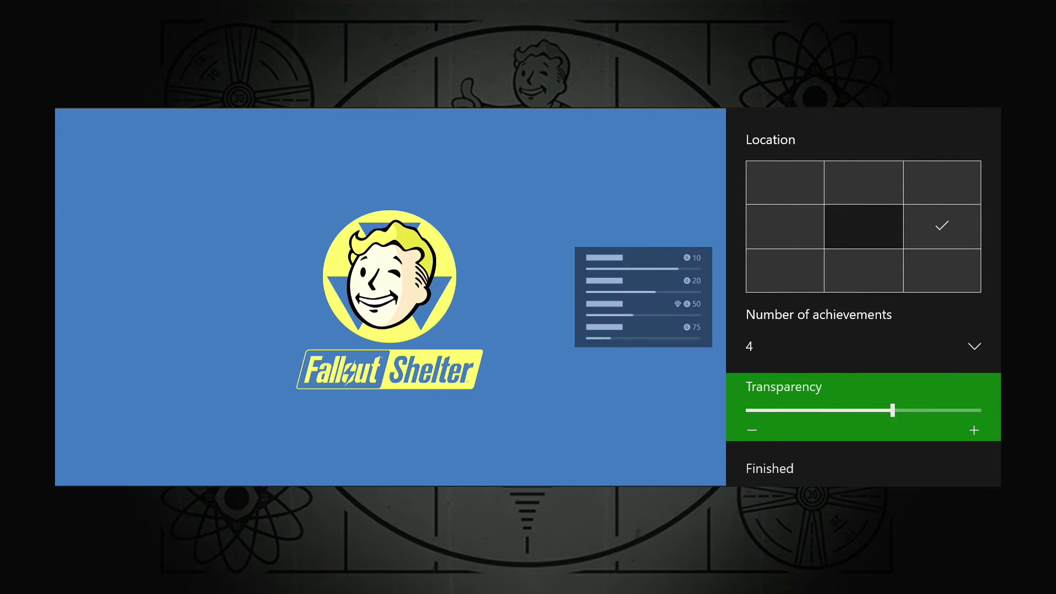
key(Right)
key(Left)
key(Left)
key(Left)
key(Right)
key(Right)
key(Down)
- Save the tracker configuration and look over Hard Work is Happy Work's options without changing anything
key(Return)
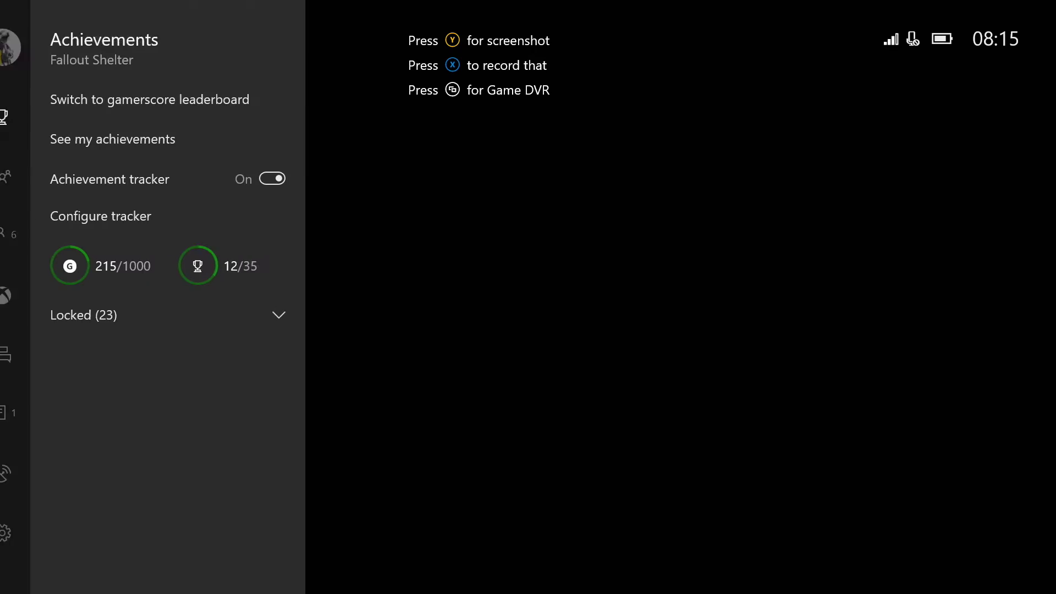
key(Down)
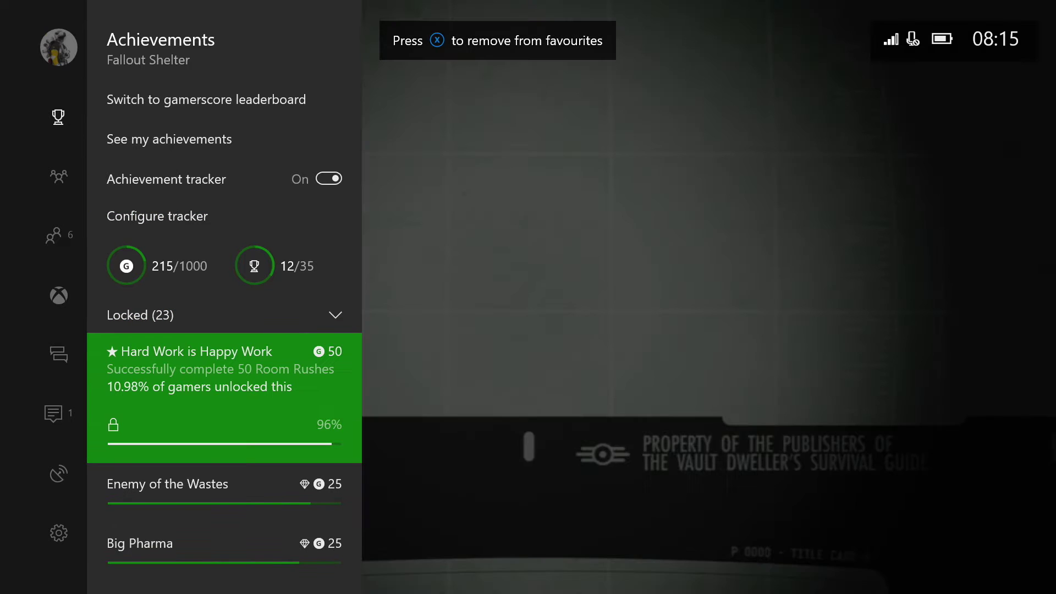
key(Down)
key(Return)
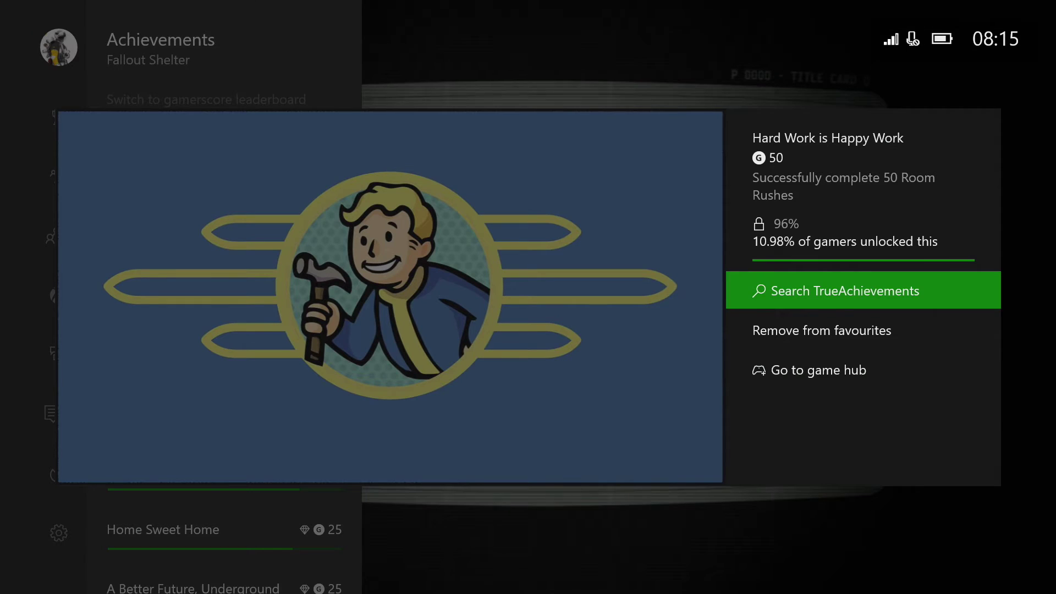
key(Down)
key(Down)
key(Up)
key(Escape)
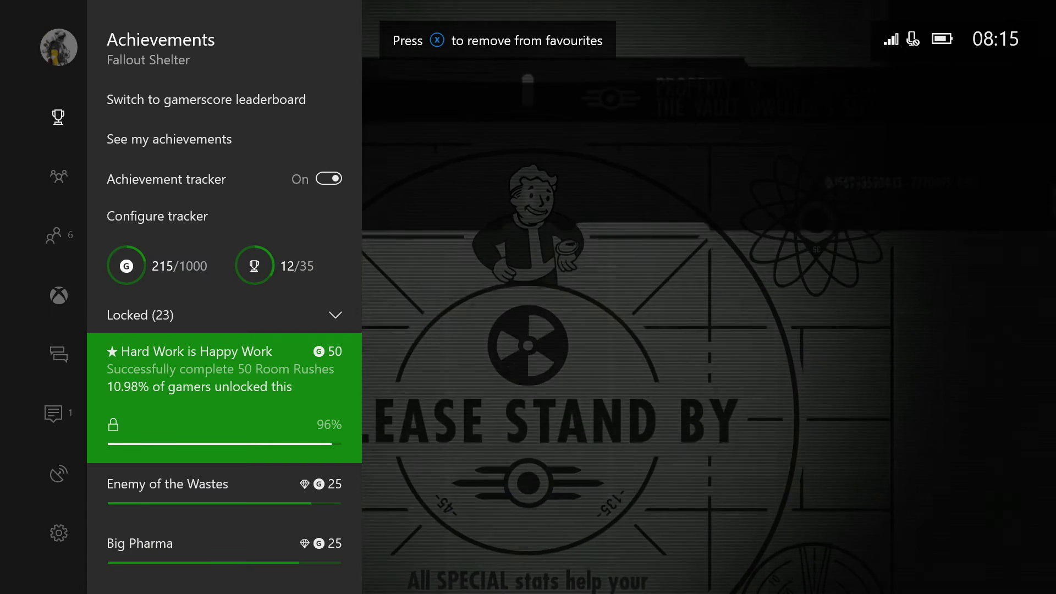
key(Up)
key(Up)
key(Up)
key(Down)
key(Down)
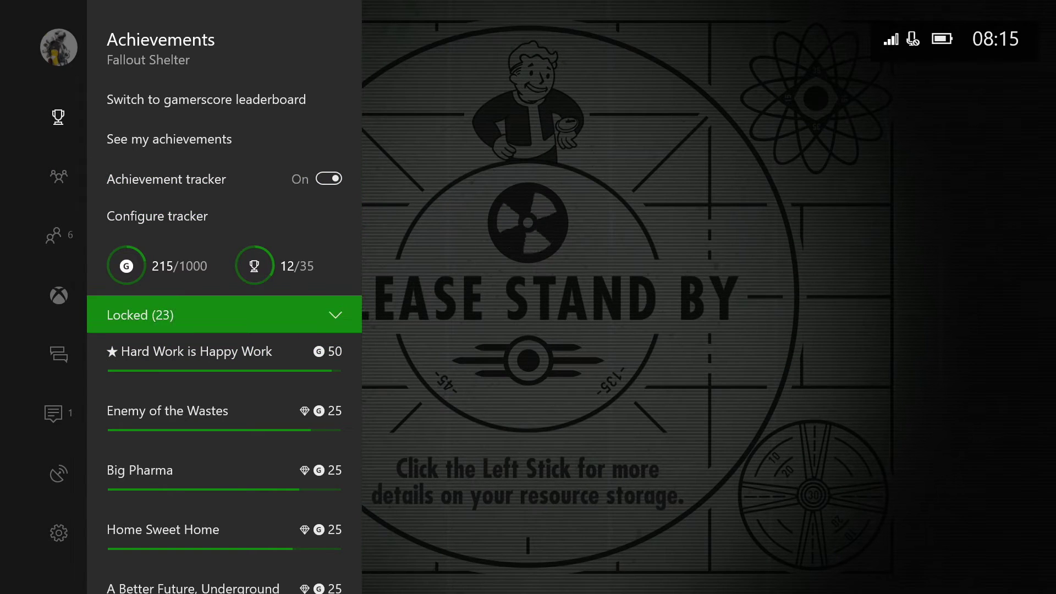
- Add the Enemy of the Wastes achievement to favourites
key(Down)
key(Down)
key(Down)
key(Up)
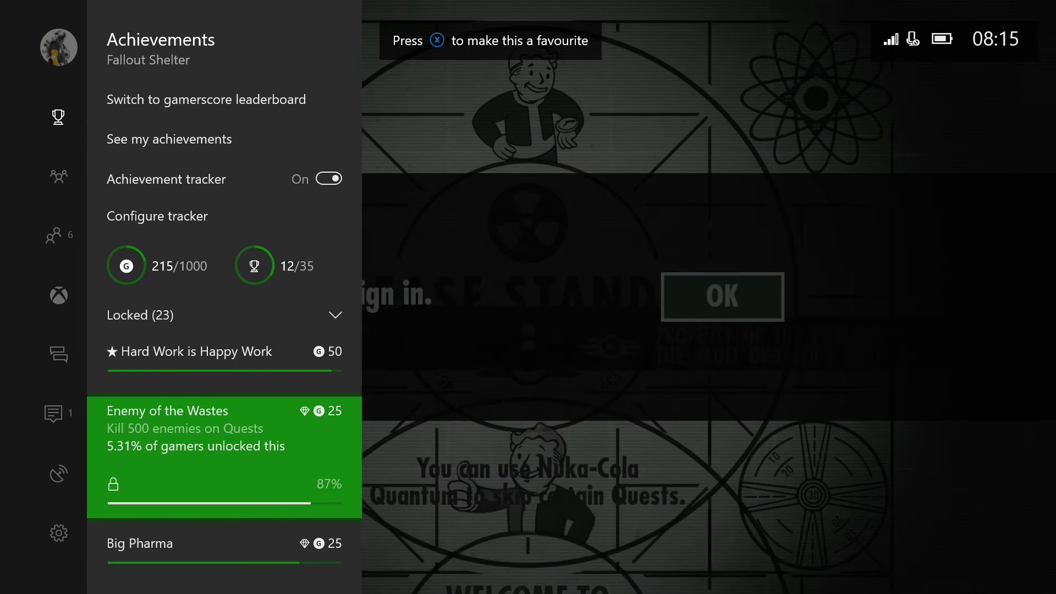
key(Return)
- Favourite A Better Future, Underground and return the guide to its Home section
key(Down)
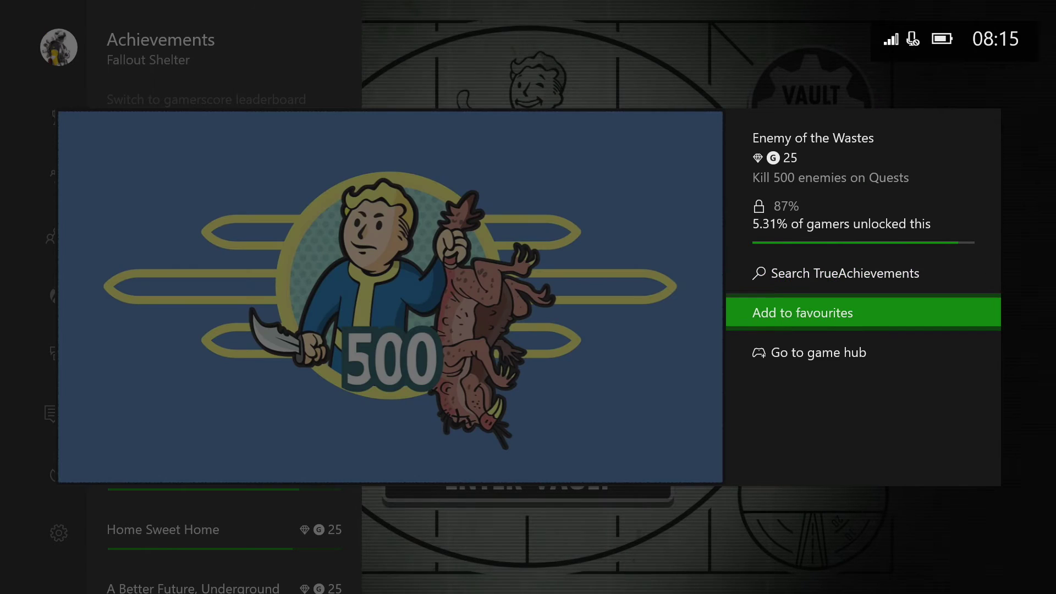
key(Return)
key(Escape)
key(Down)
key(Down)
key(Down)
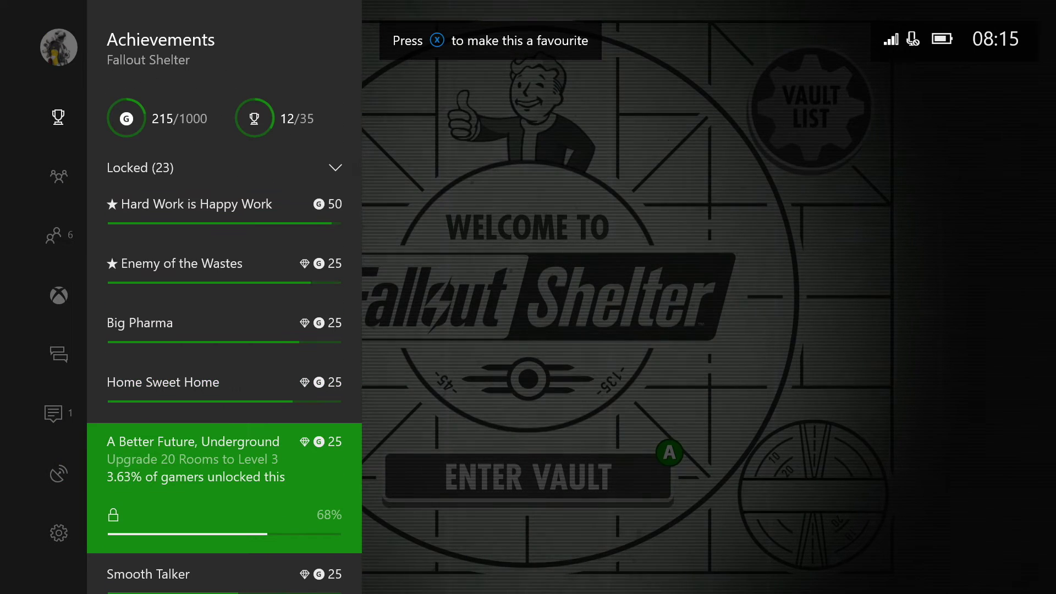
key(Return)
key(Down)
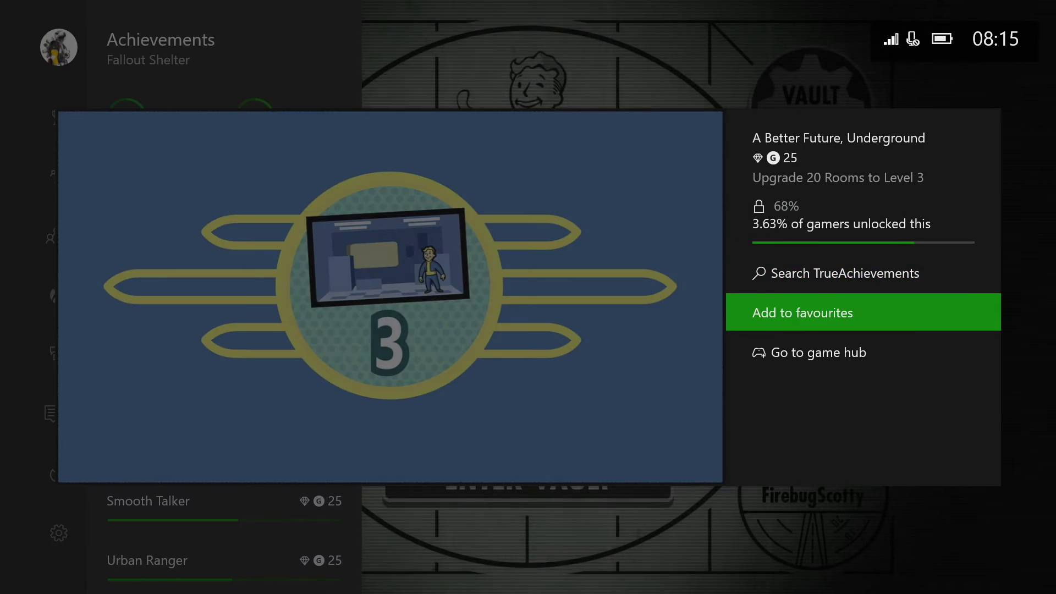
key(Return)
key(Up)
key(Escape)
key(Escape)
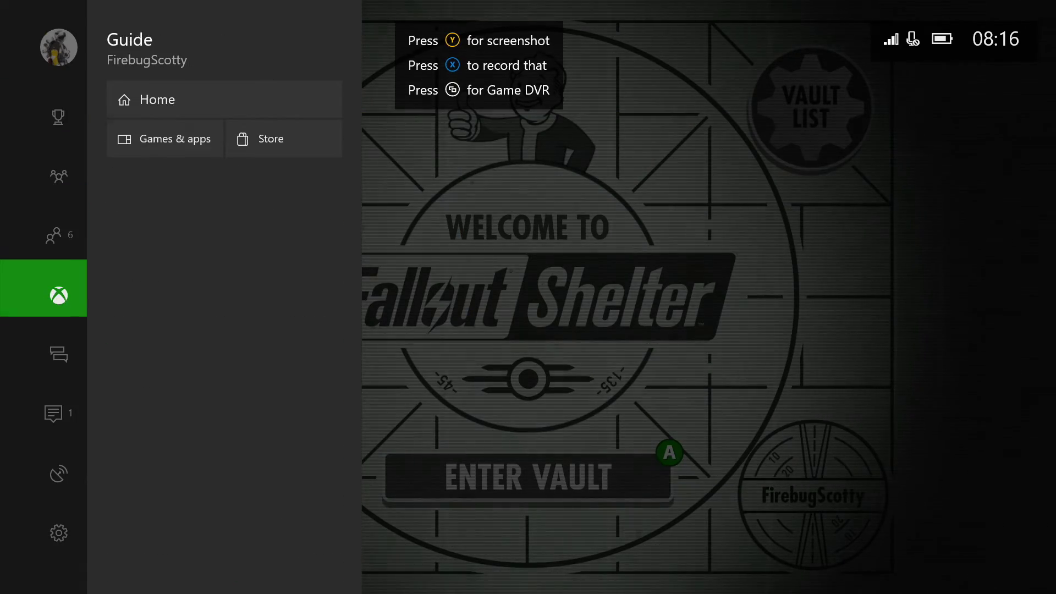
key(Escape)
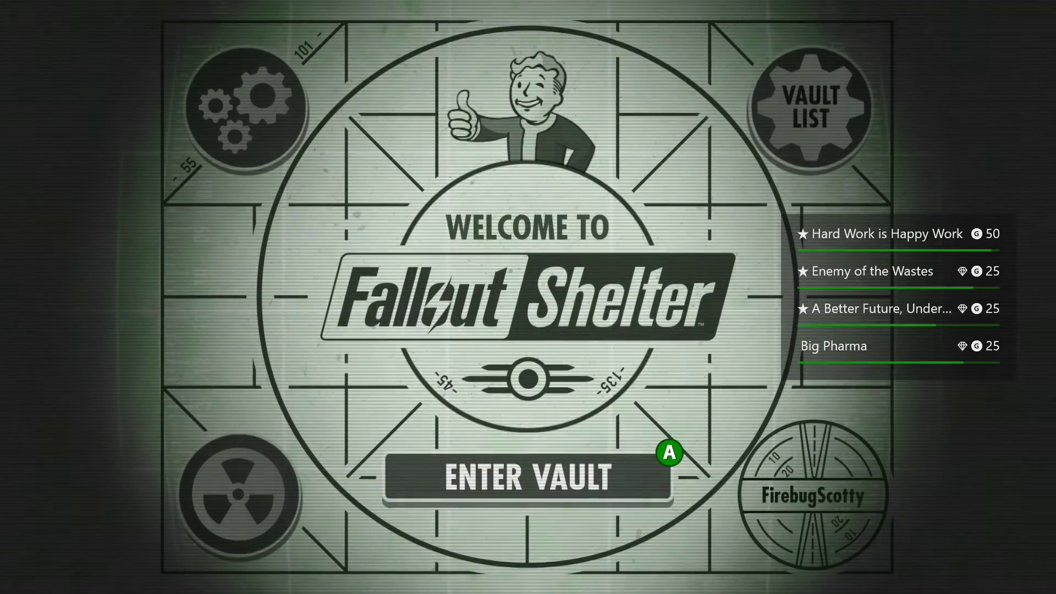
- Pick the Vault 181 save, cancel the Delete Vault prompt, and load the vault
key(Return)
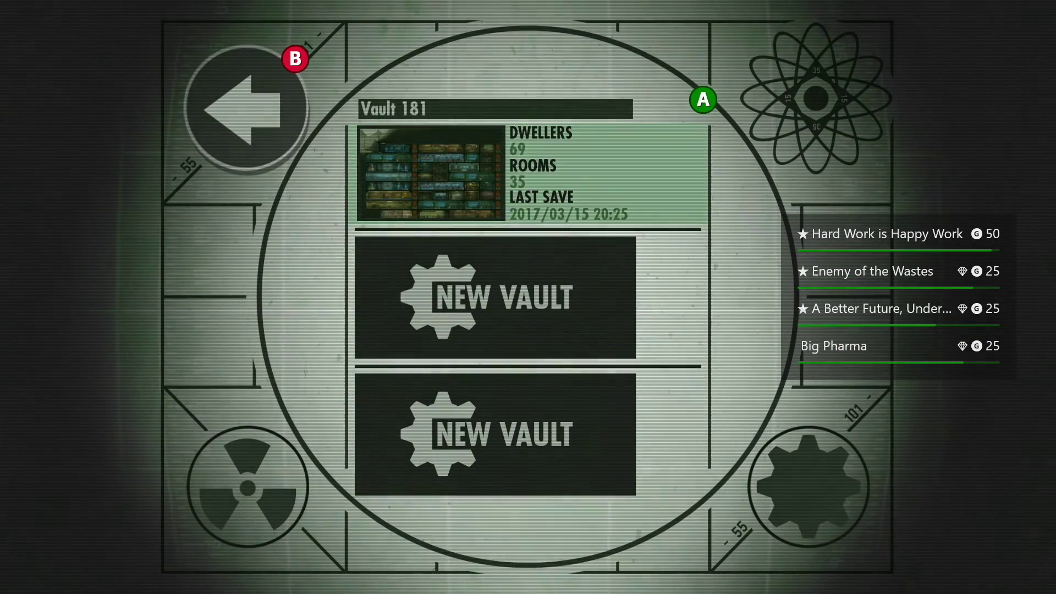
key(Return)
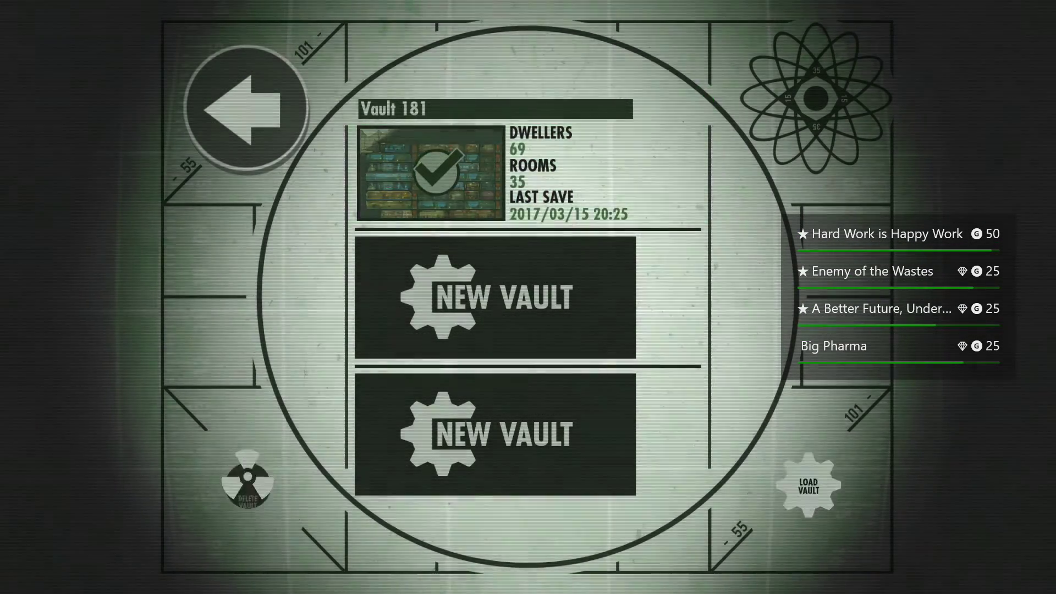
key(Return)
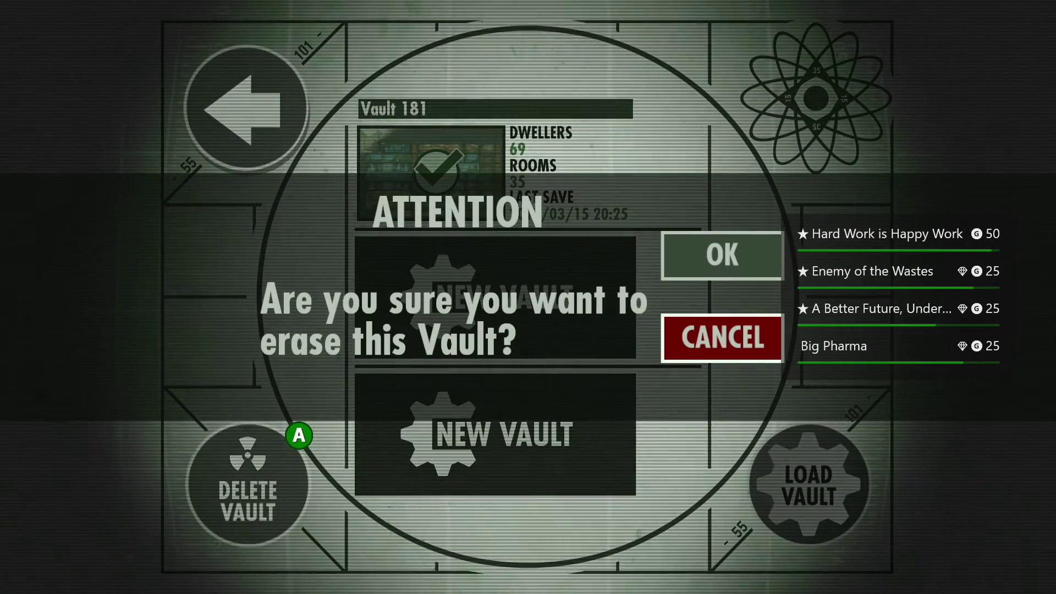
key(Up)
key(Down)
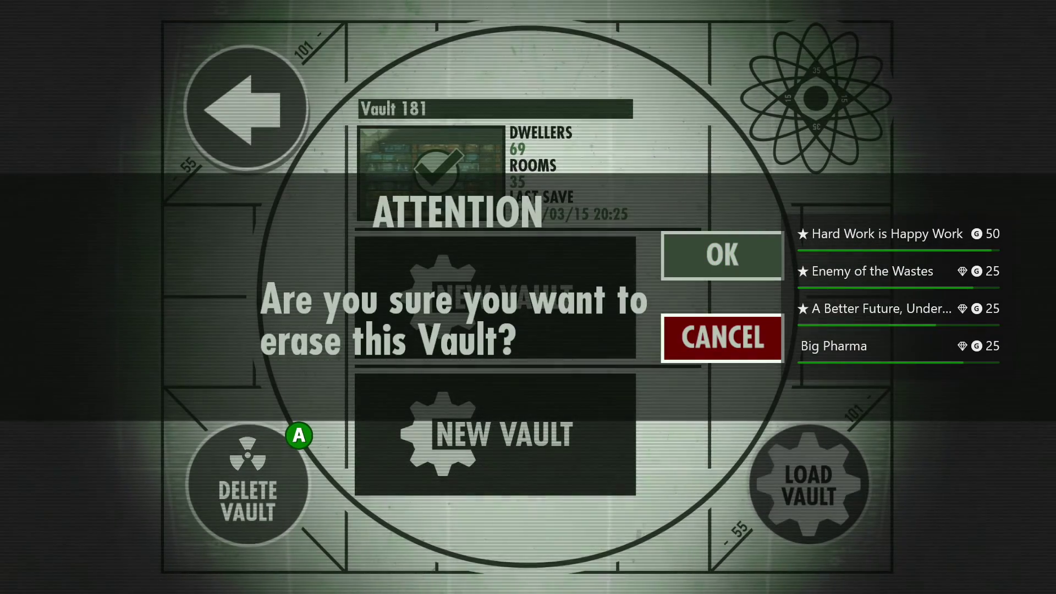
key(Return)
key(Right)
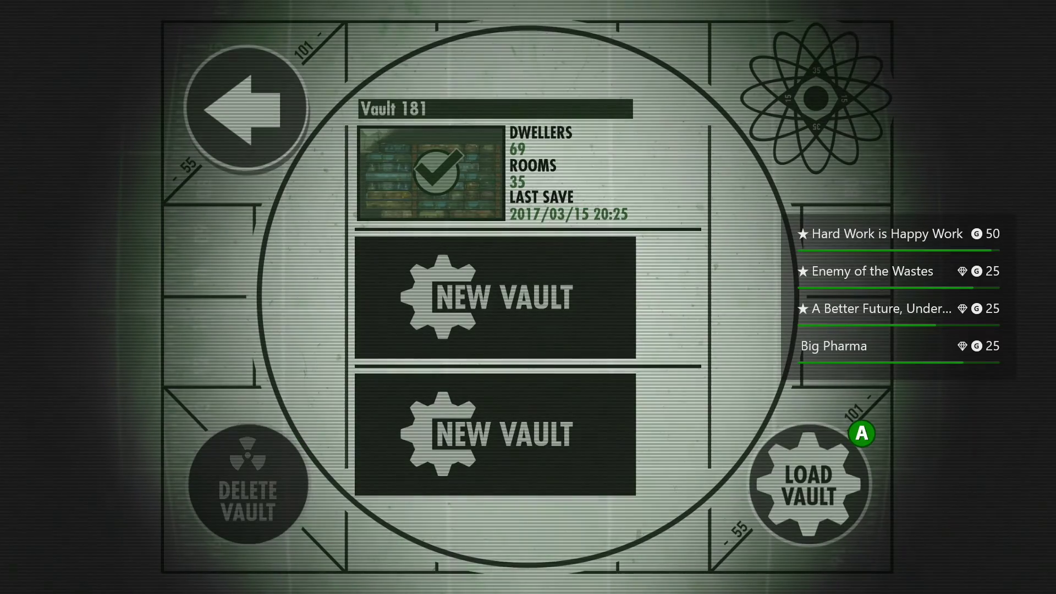
key(Return)
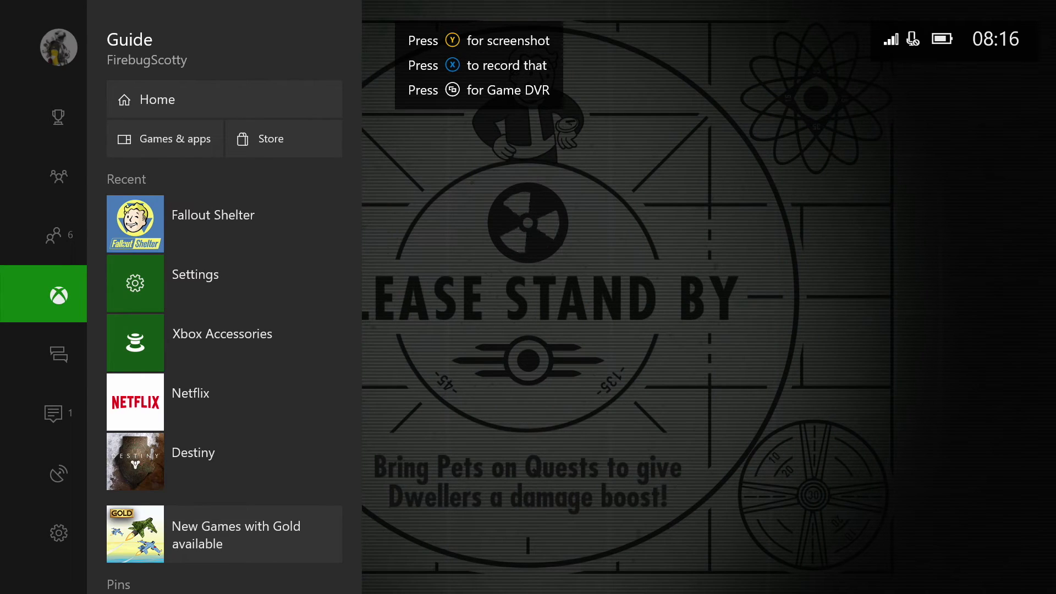
- Save a screenshot of the Fallout Shelter stand-by loading screen from the guide
key(Escape)
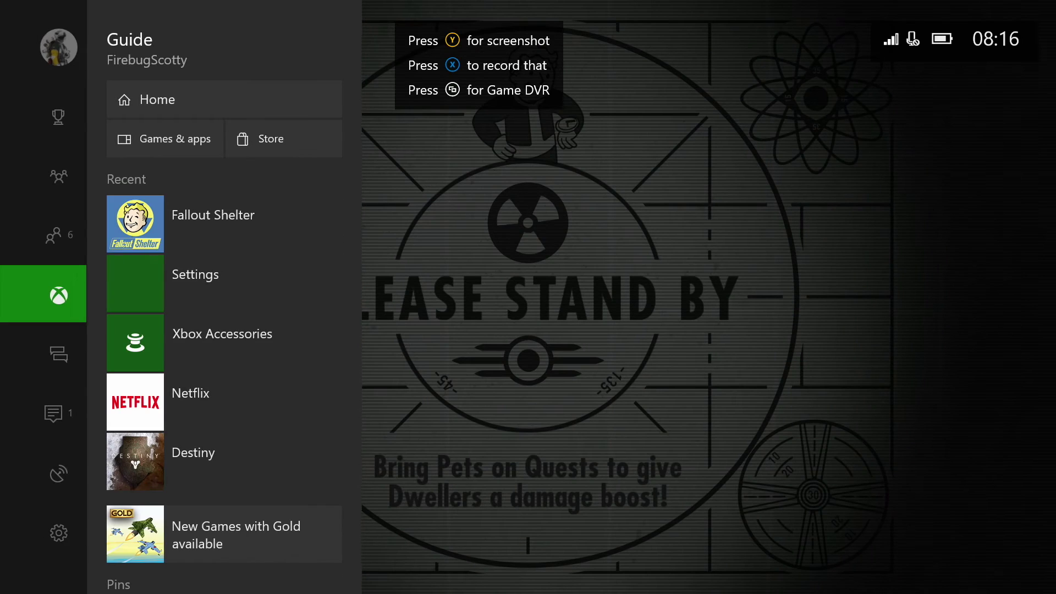
key(Escape)
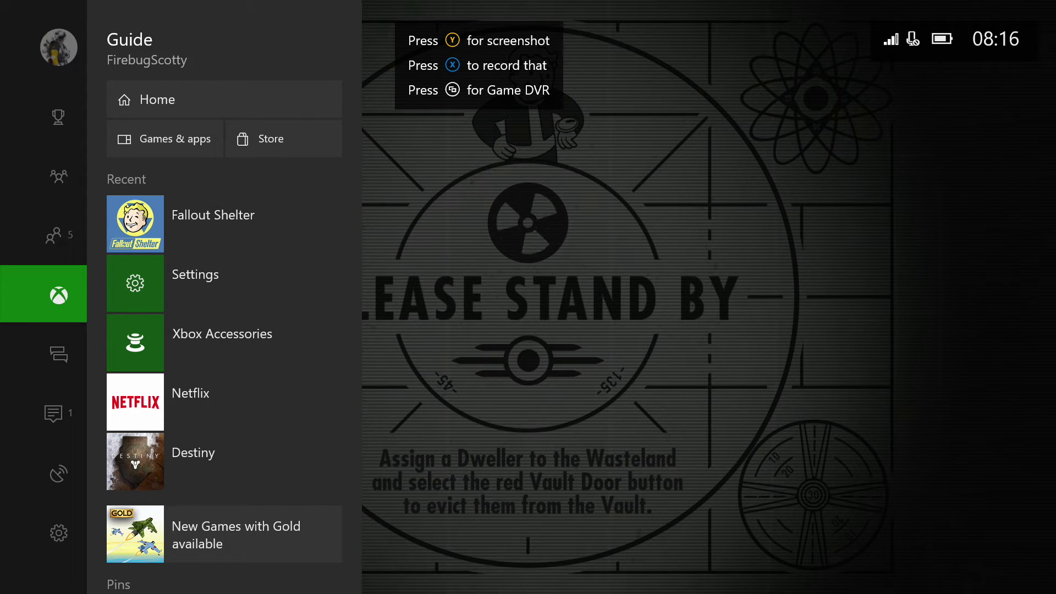
key(Escape)
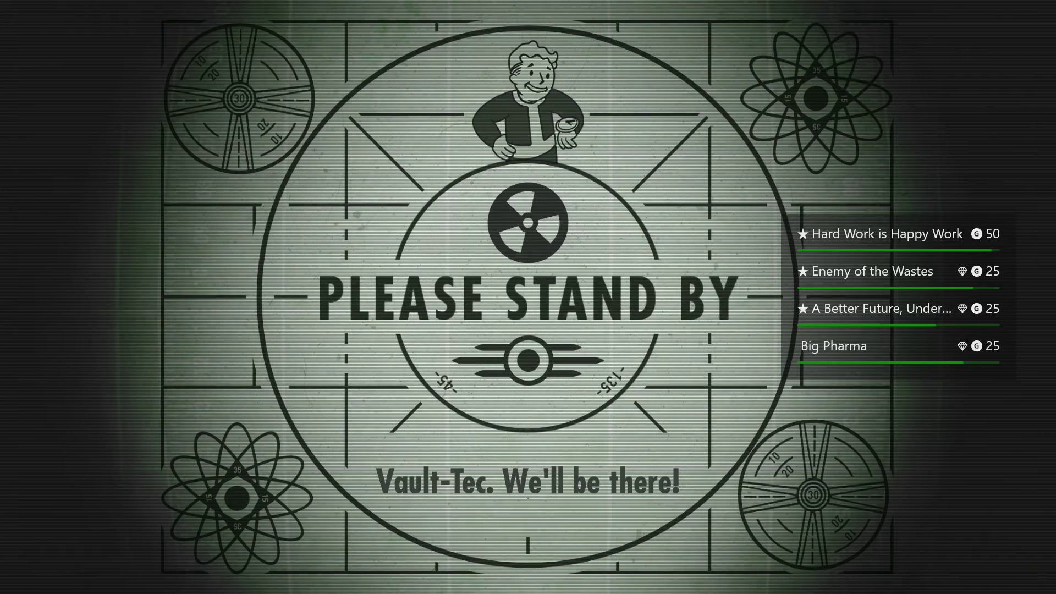
key(super)
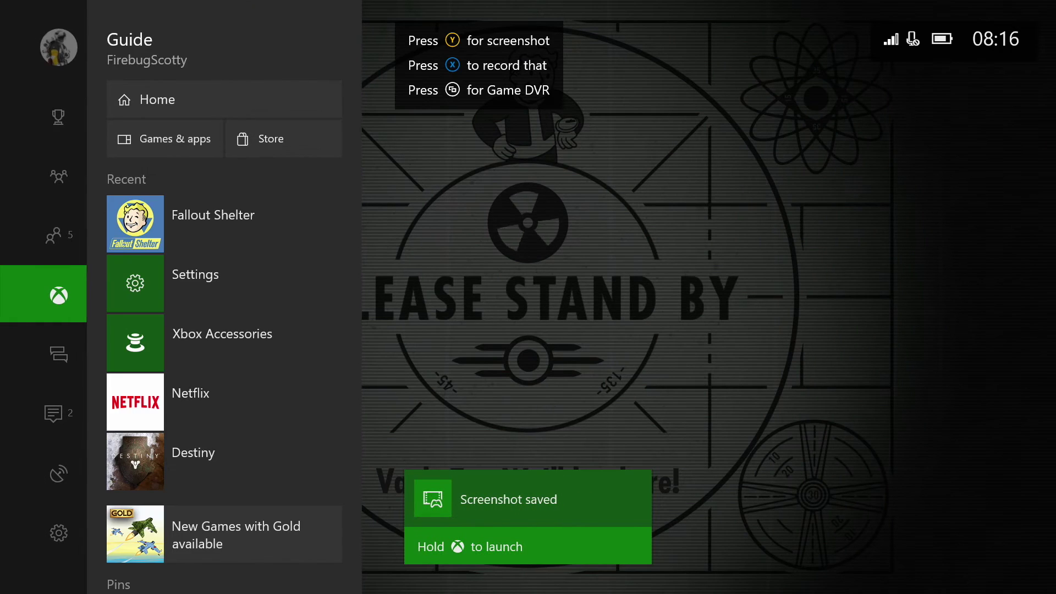
key(Escape)
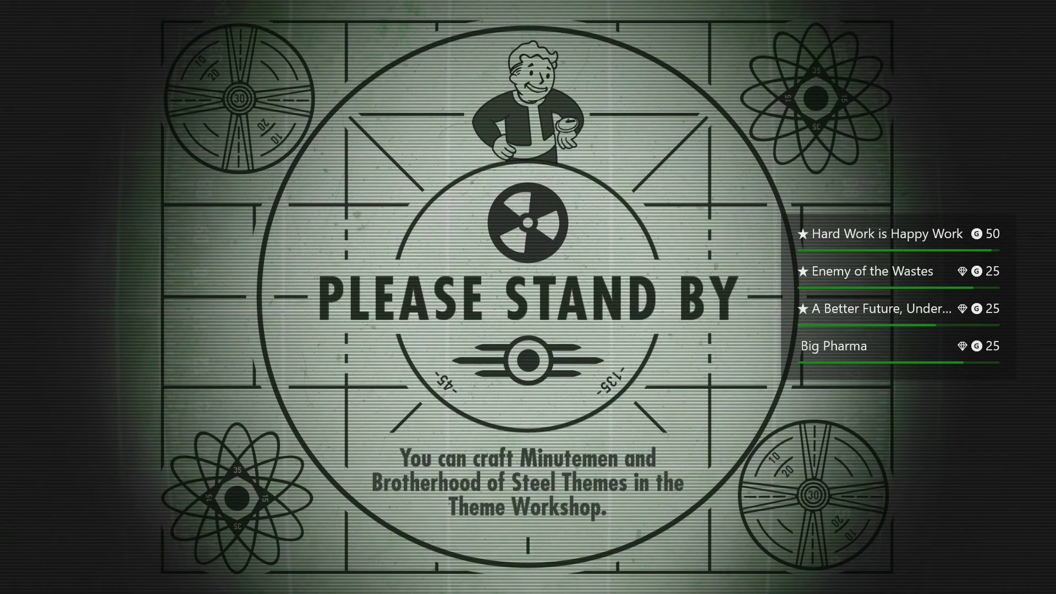
key(super)
- Browse the guide's Notifications list
key(Down)
key(Down)
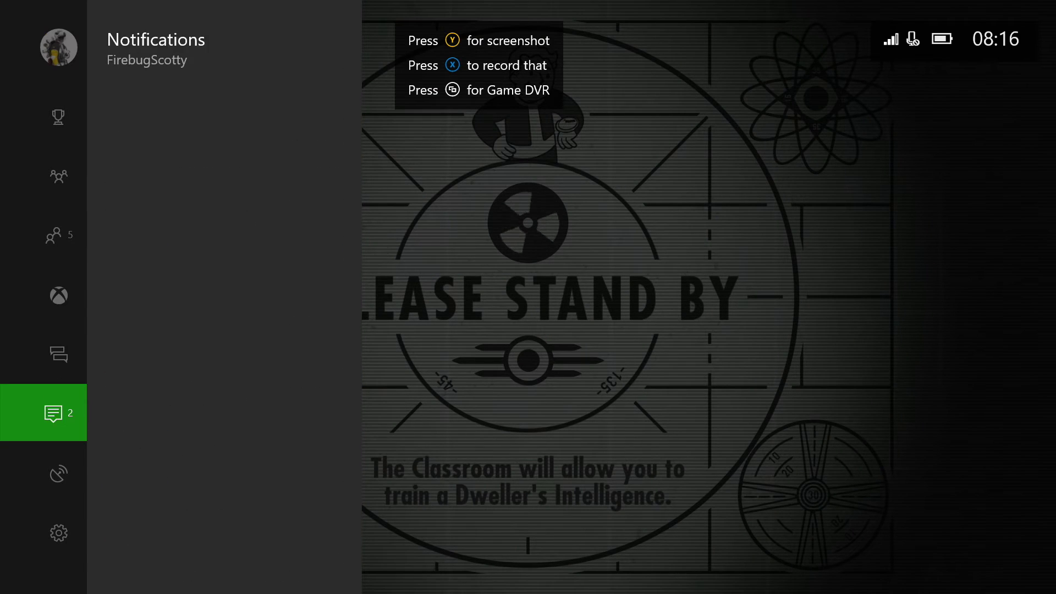
key(Right)
key(Down)
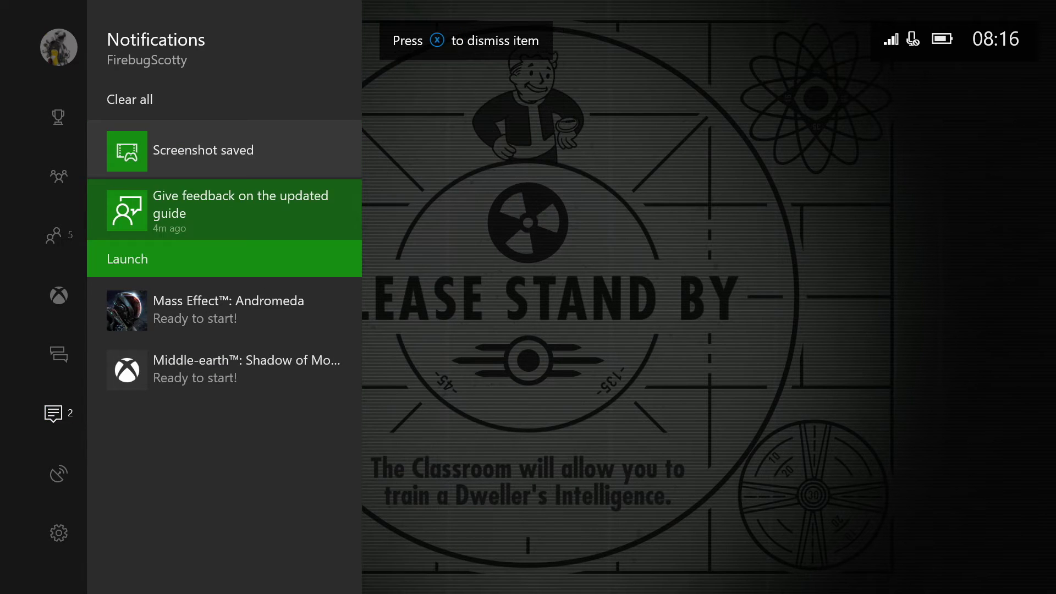
key(Down)
key(Down)
- Choose Broadcast your game and accept the Beam broadcasting terms of service
key(Left)
key(Down)
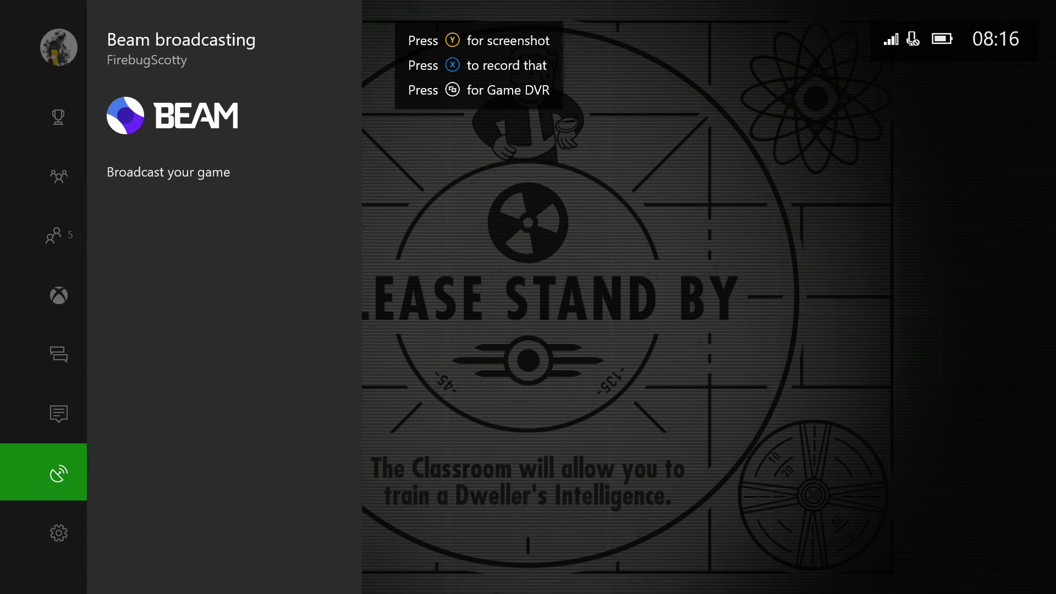
key(Right)
key(Return)
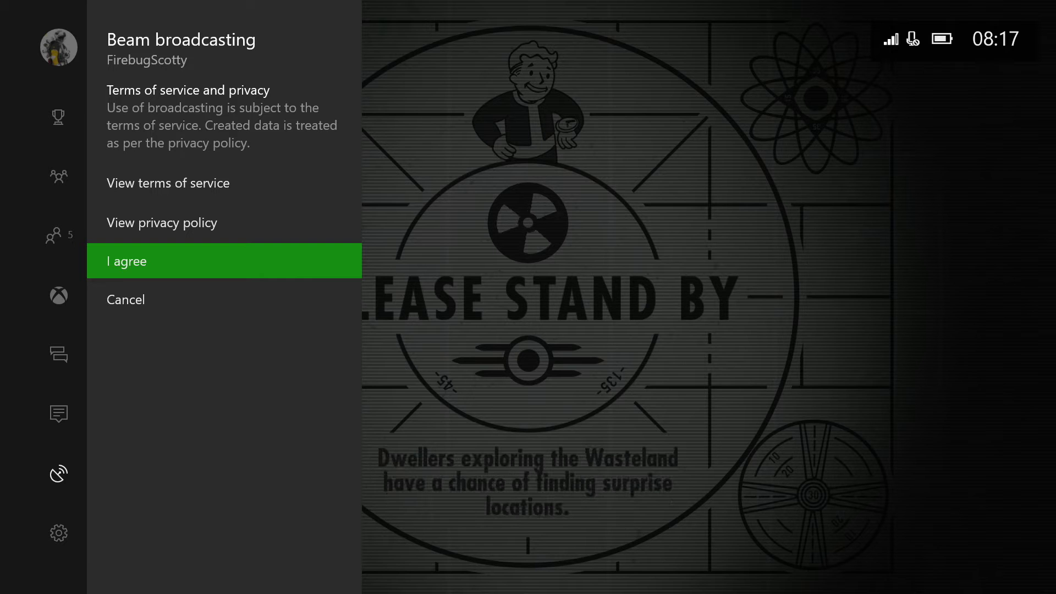
key(Return)
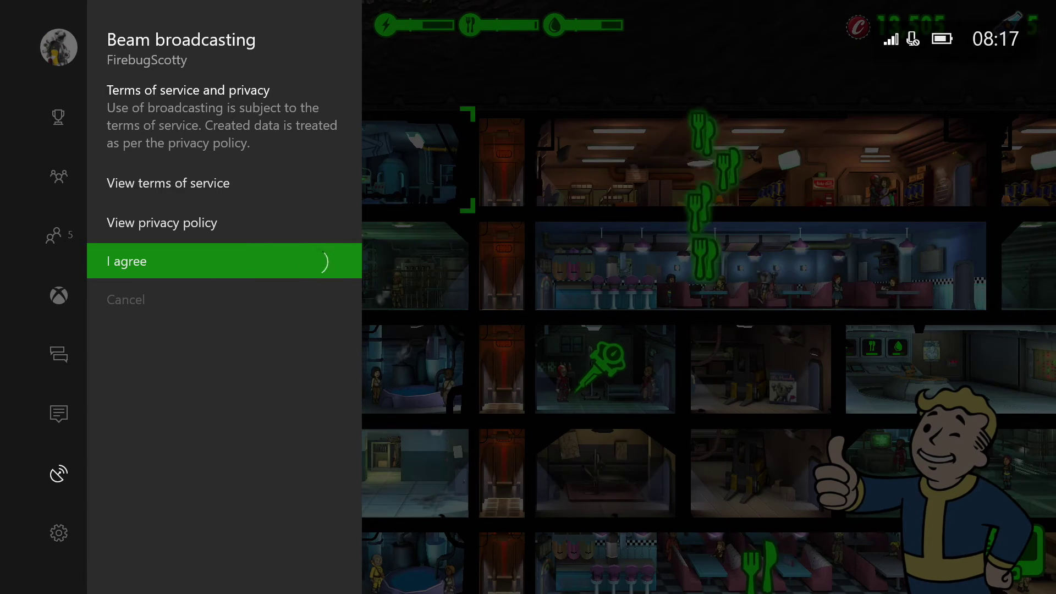
- Collect the 120-cap day 4 reward from the Daily Report and bring up the guide
key(Escape)
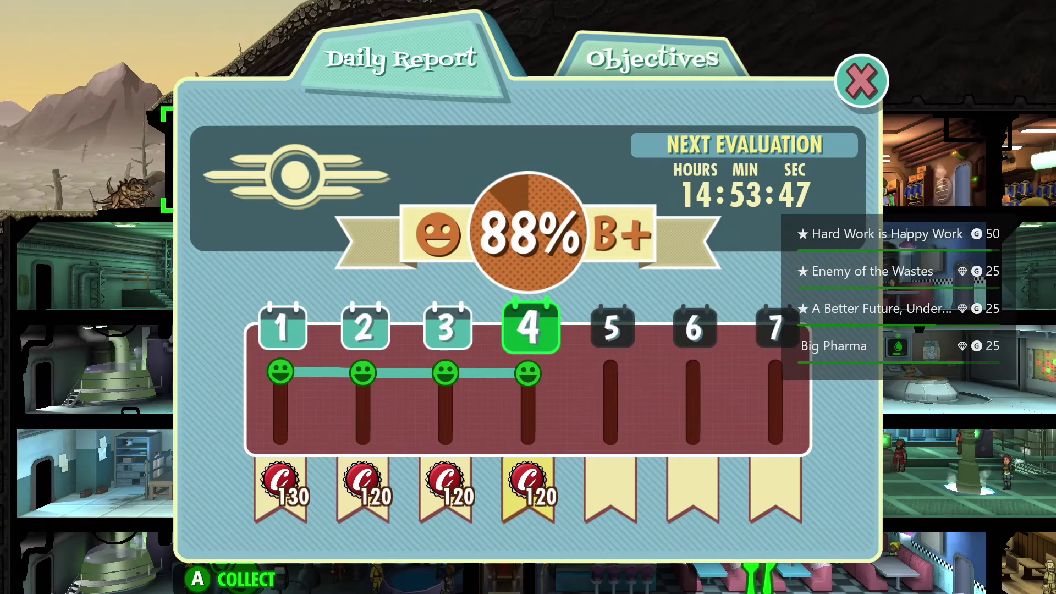
key(Return)
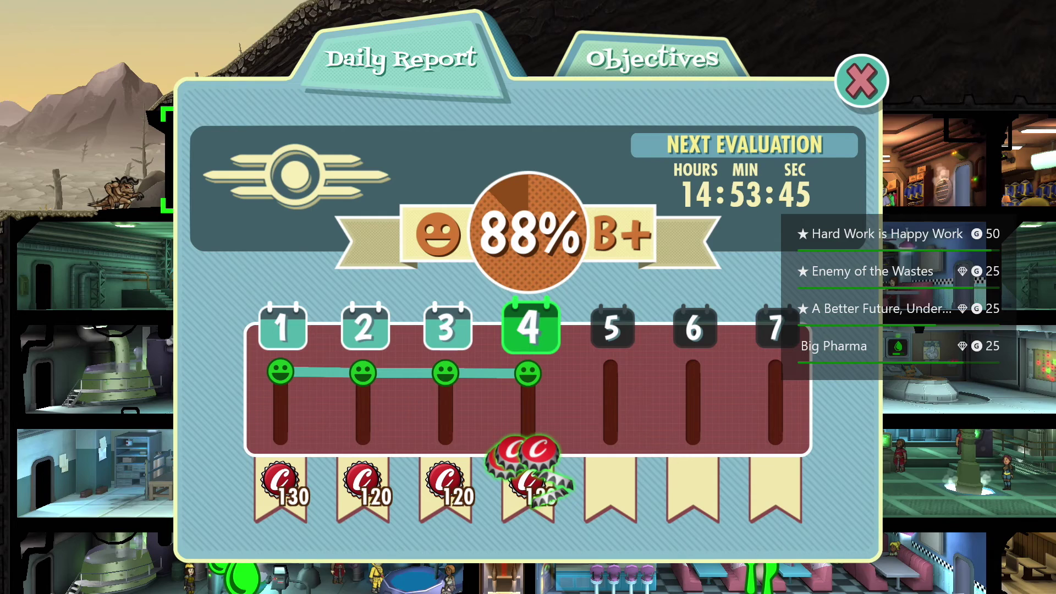
key(super)
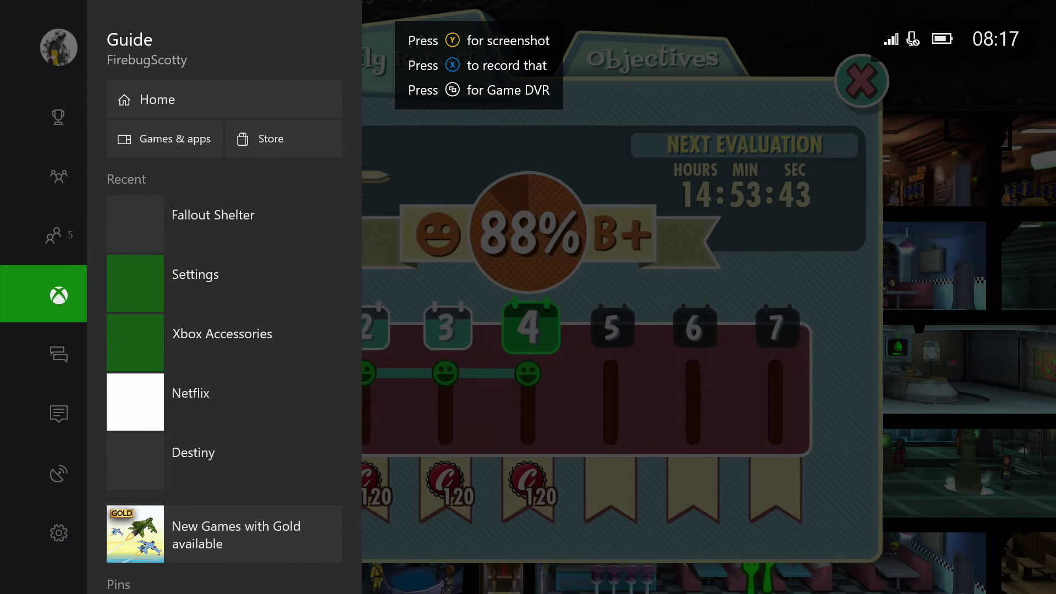
- Open the Broadcast your game setup for Fallout Shelter
key(Down)
key(Down)
key(Down)
key(Down)
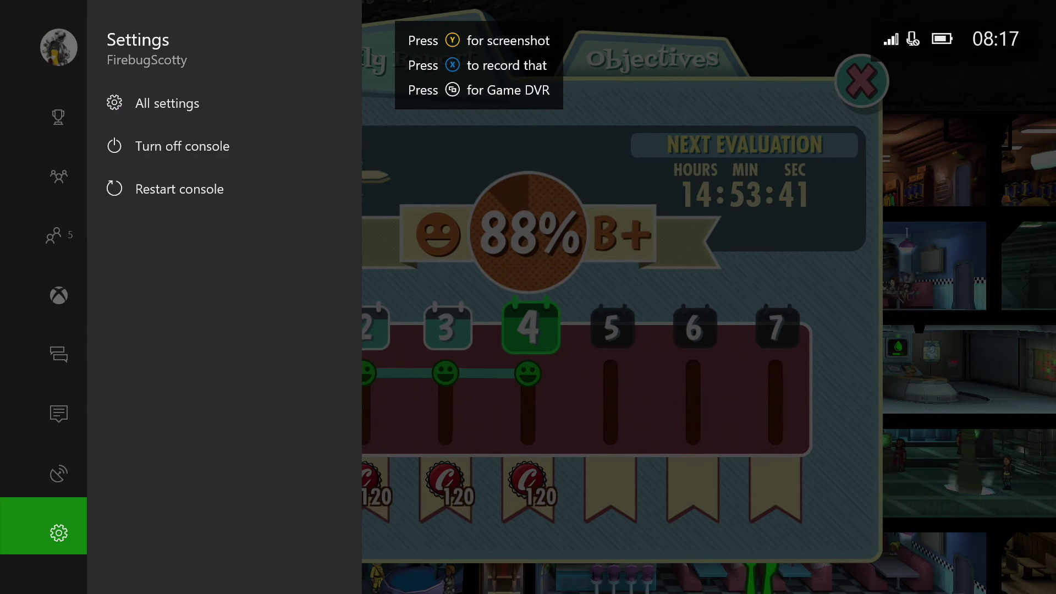
key(Up)
key(Right)
key(Return)
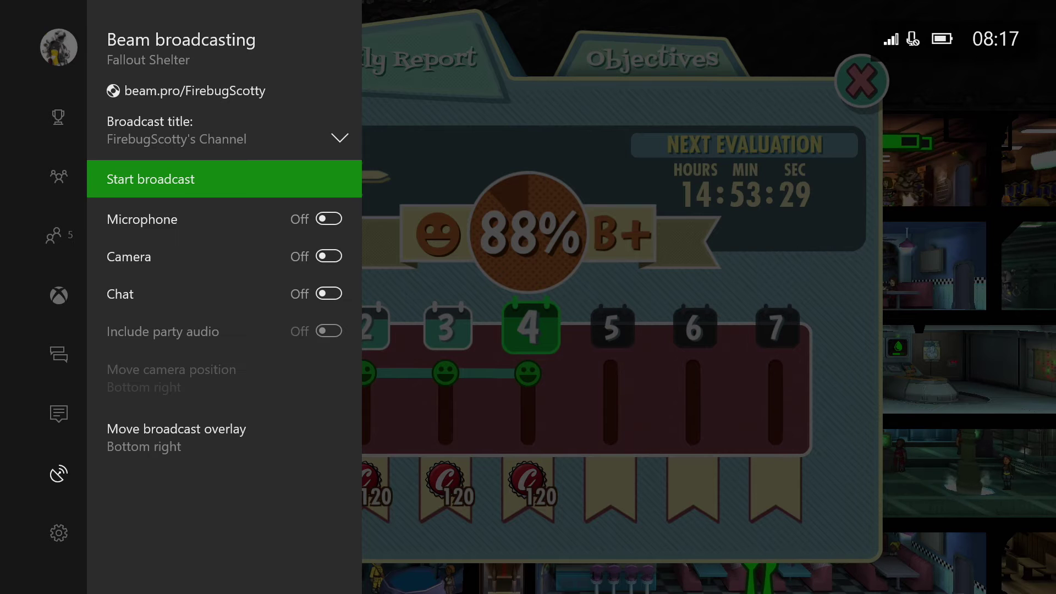
- Expand the Broadcast title options and start changing the broadcast title
key(Down)
key(Down)
key(Down)
key(Down)
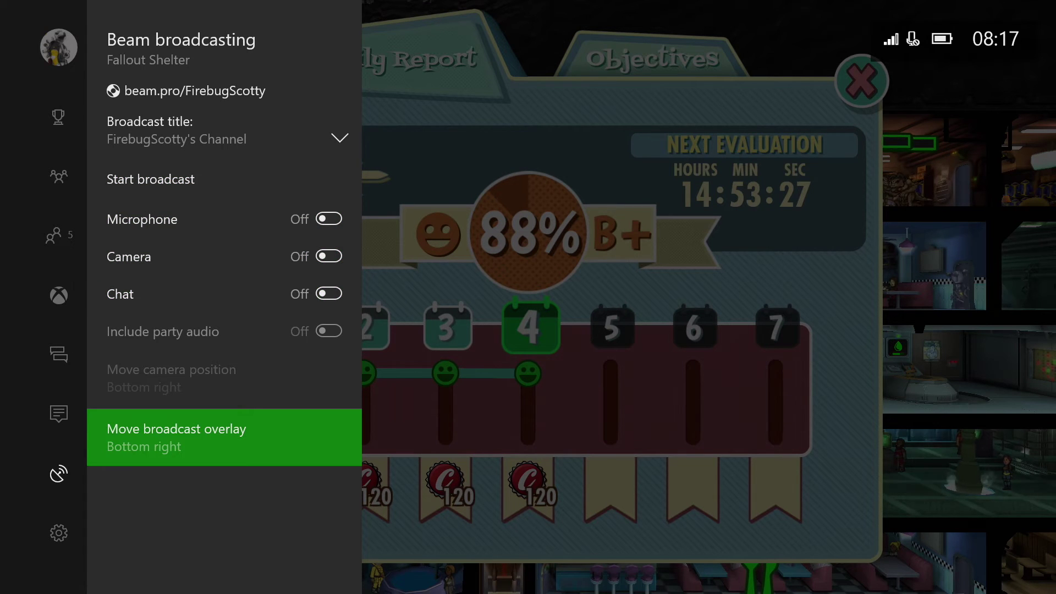
key(Up)
key(Up)
key(Up)
key(Up)
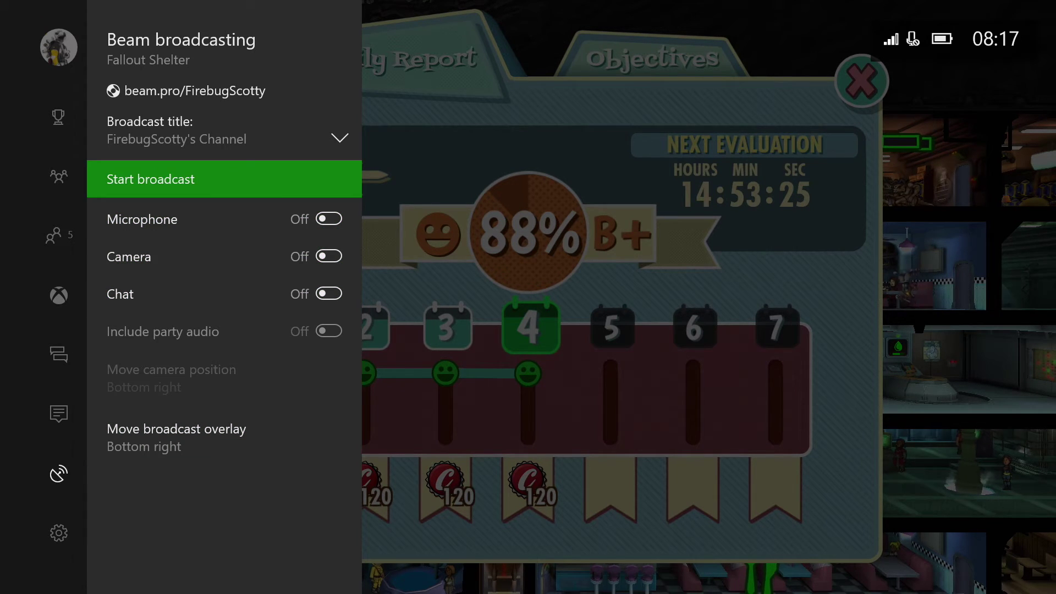
key(Up)
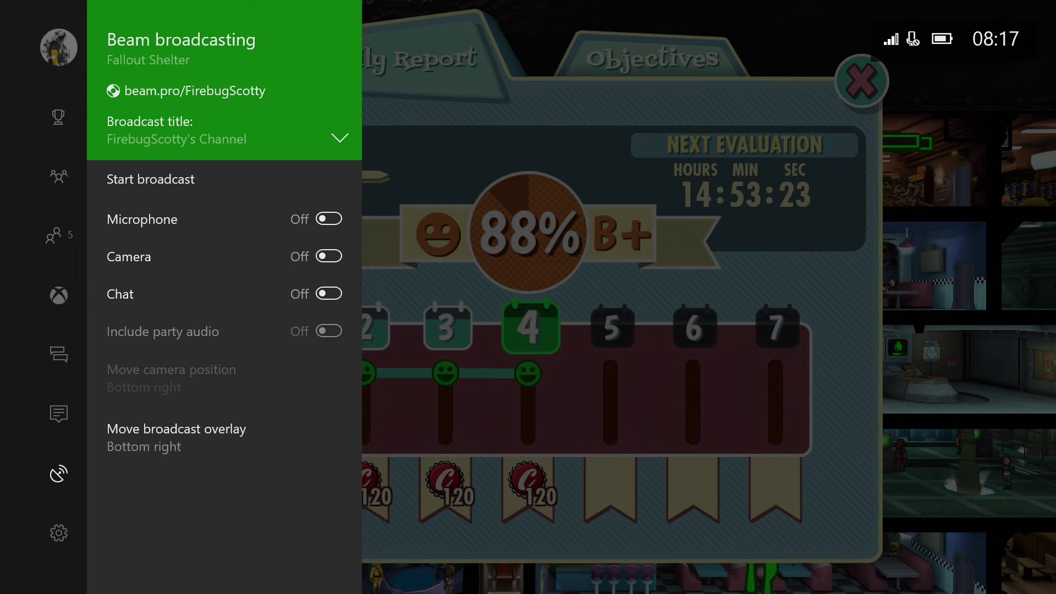
key(Return)
key(Down)
key(Down)
key(Up)
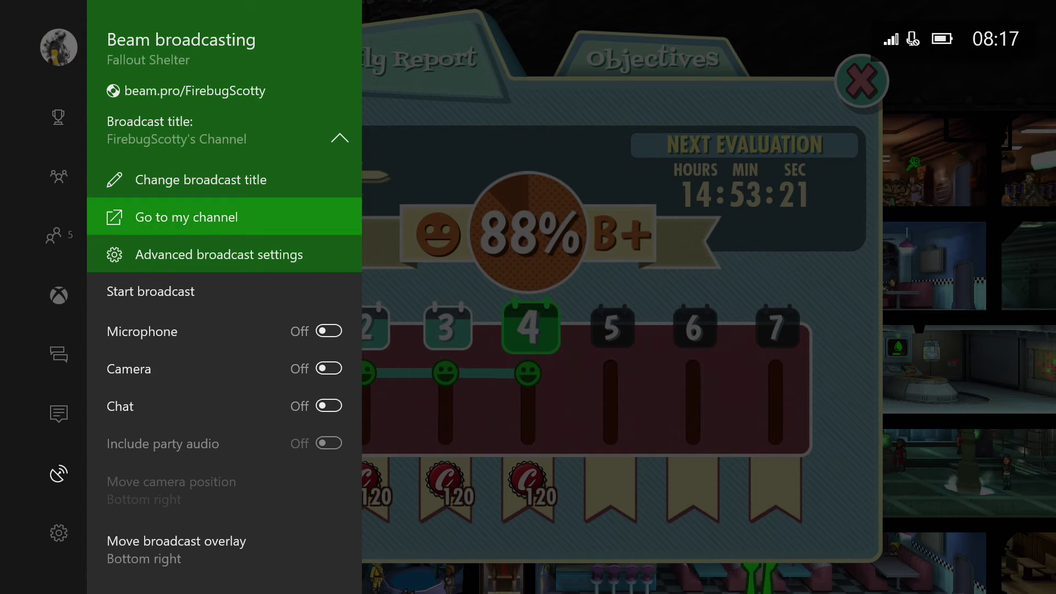
key(Up)
key(Return)
- Replace the default broadcast title with 'fallout shelter' using the on-screen keyboard
key(BackSpace)
key(Down)
key(Left)
key(Left)
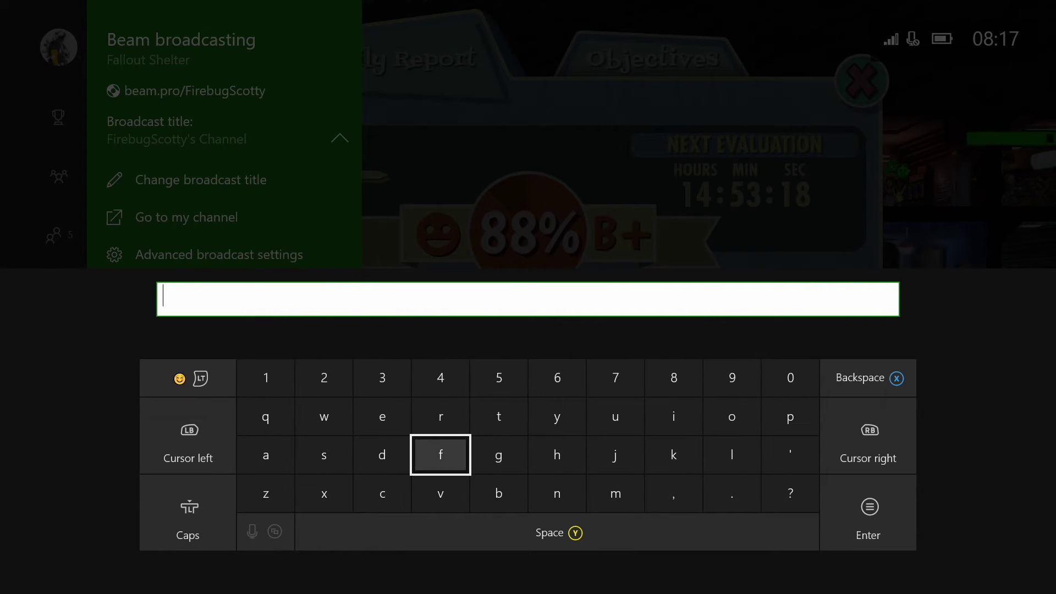
text(f)
key(Left)
key(Left)
key(Left)
text(a)
key(Right)
key(Right)
key(Right)
key(Right)
key(Right)
key(Right)
key(Right)
key(Right)
key(Right)
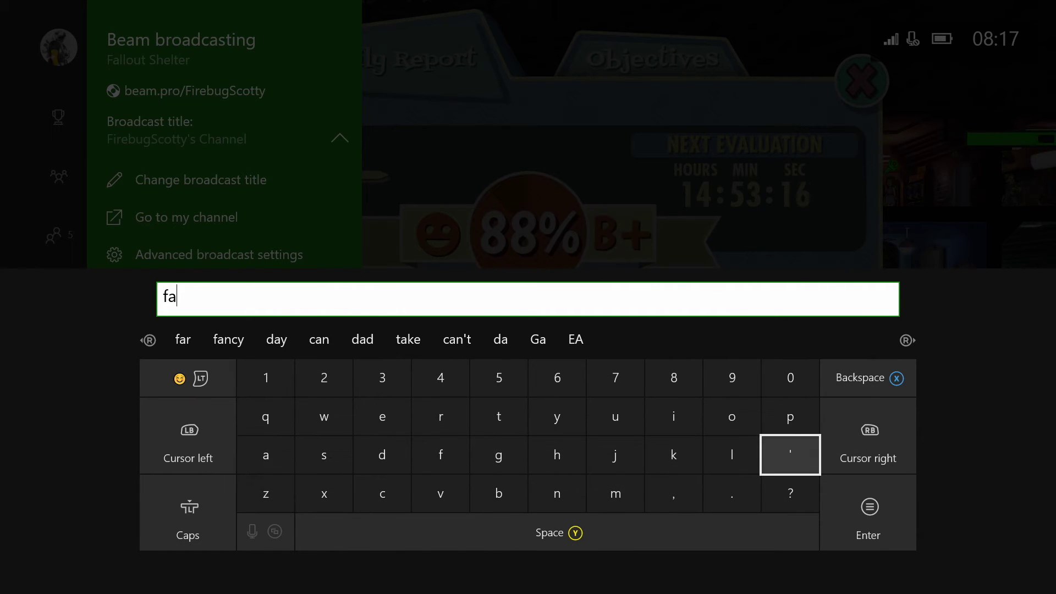
key(Left)
text(ll)
key(Up)
text(o)
key(Left)
key(Left)
text(u)
key(Left)
key(Left)
key(Left)
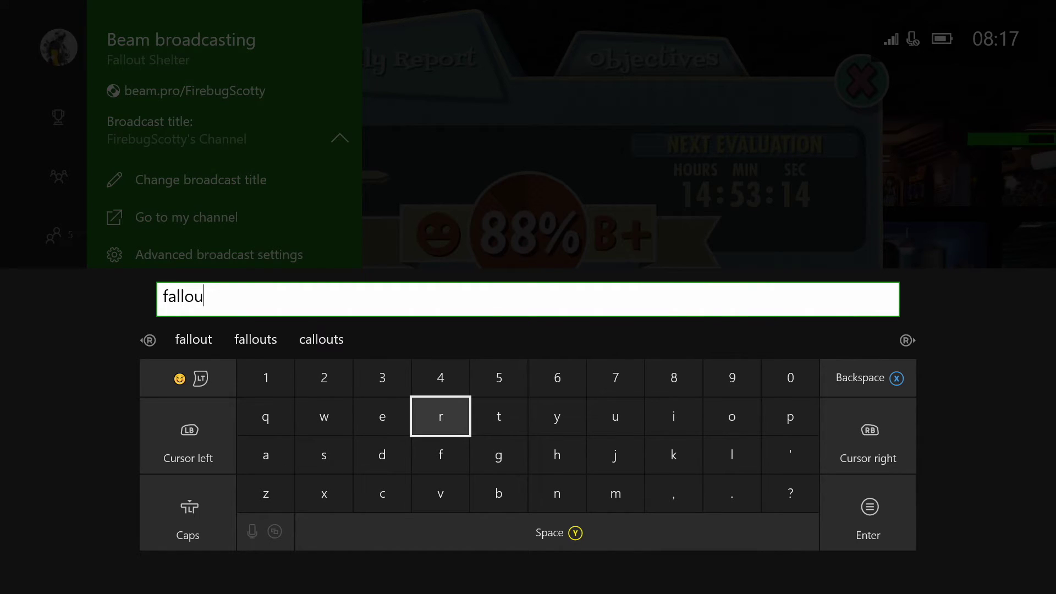
key(Right)
text(t)
key(Down)
key(Left)
key(Left)
key(Left)
text(s)
key(Right)
key(Right)
key(Right)
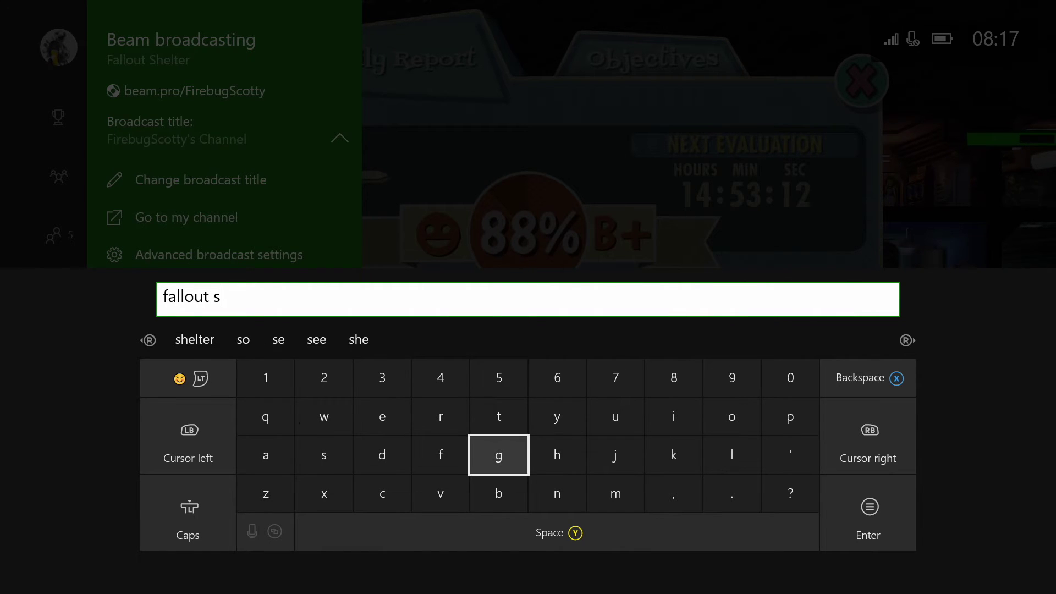
key(Right)
text(h)
key(Left)
key(Left)
key(Left)
key(Up)
text(e)
key(Up)
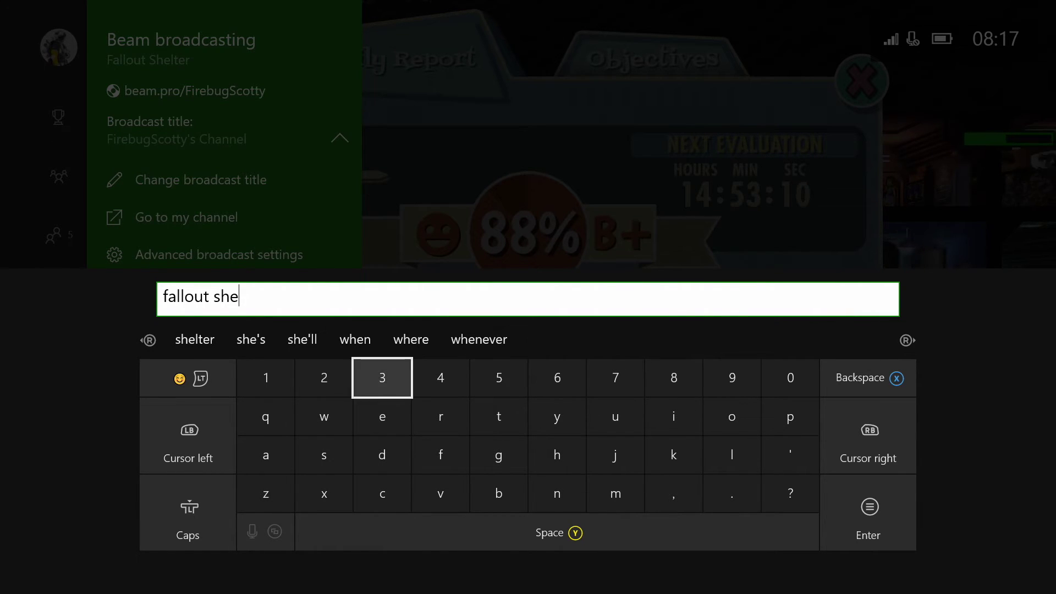
key(Up)
key(Left)
key(Return)
key(Return)
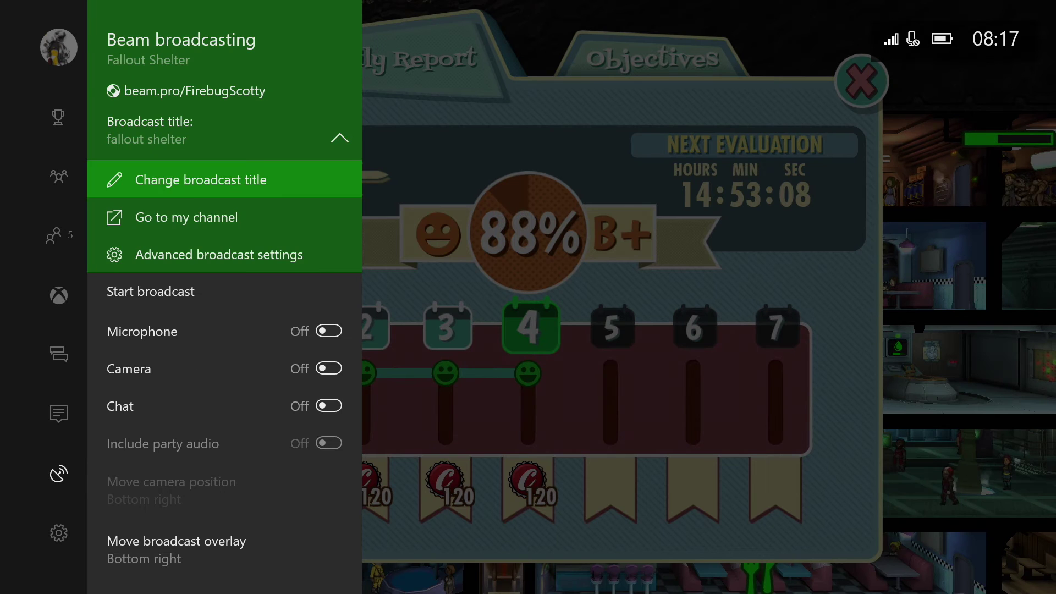
- Look over the remaining broadcast options, then close the guide
key(Down)
key(Down)
key(Up)
key(Up)
key(Down)
key(Down)
key(Down)
key(Down)
key(Down)
key(Down)
key(Down)
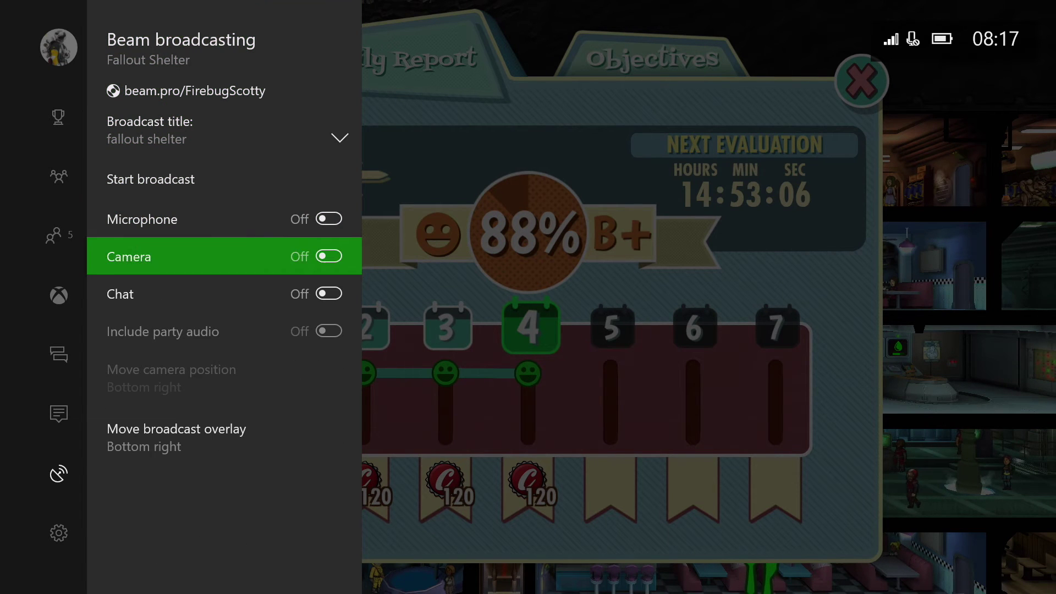
key(Up)
key(Up)
key(Up)
key(Up)
key(Up)
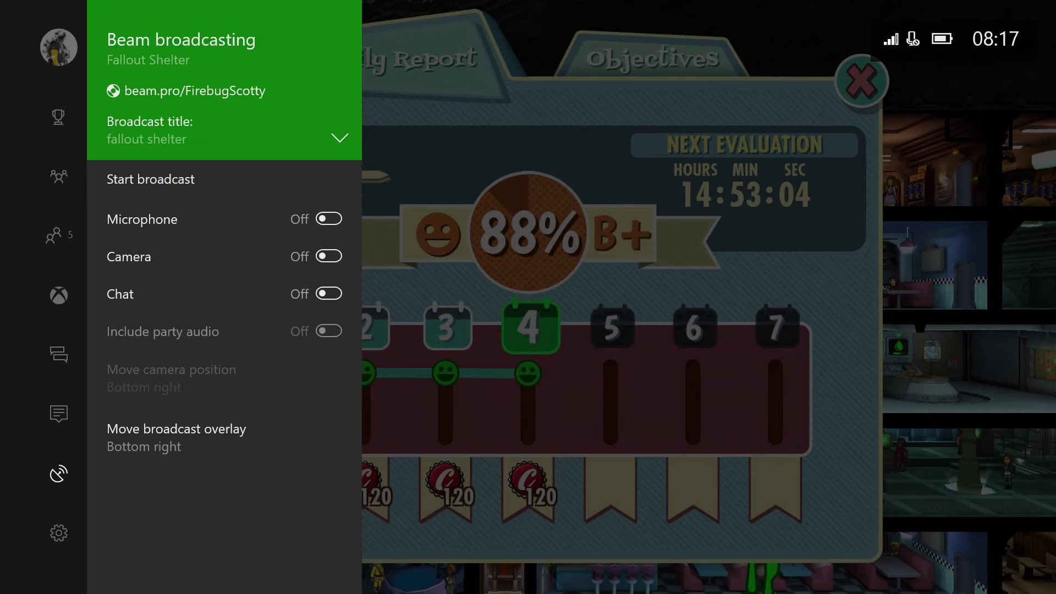
key(Down)
key(Down)
key(Down)
key(Down)
key(Down)
key(Escape)
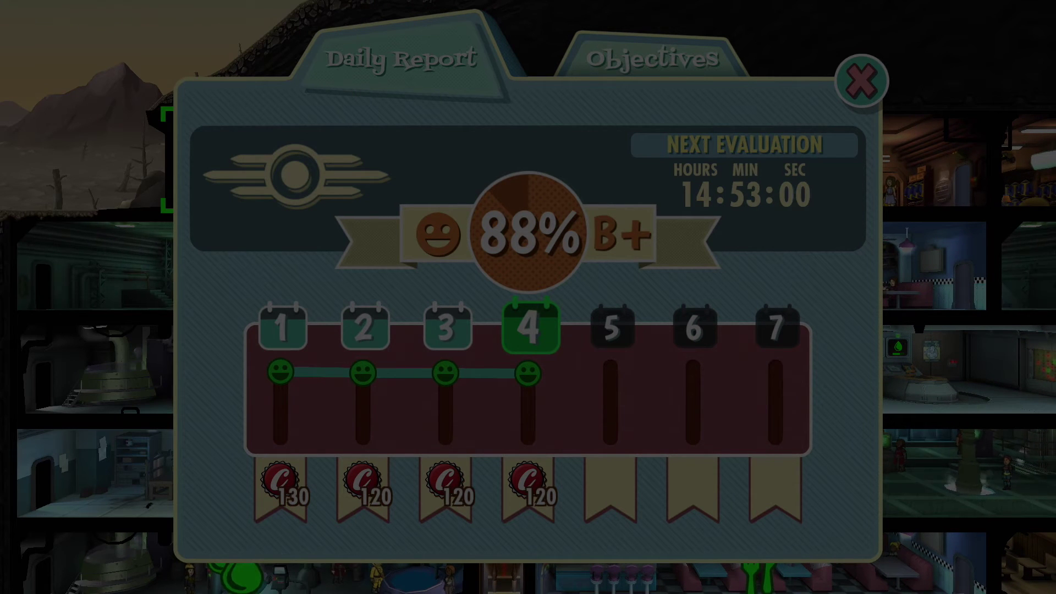
- Place the broadcast overlay in the bottom-left position
key(Down)
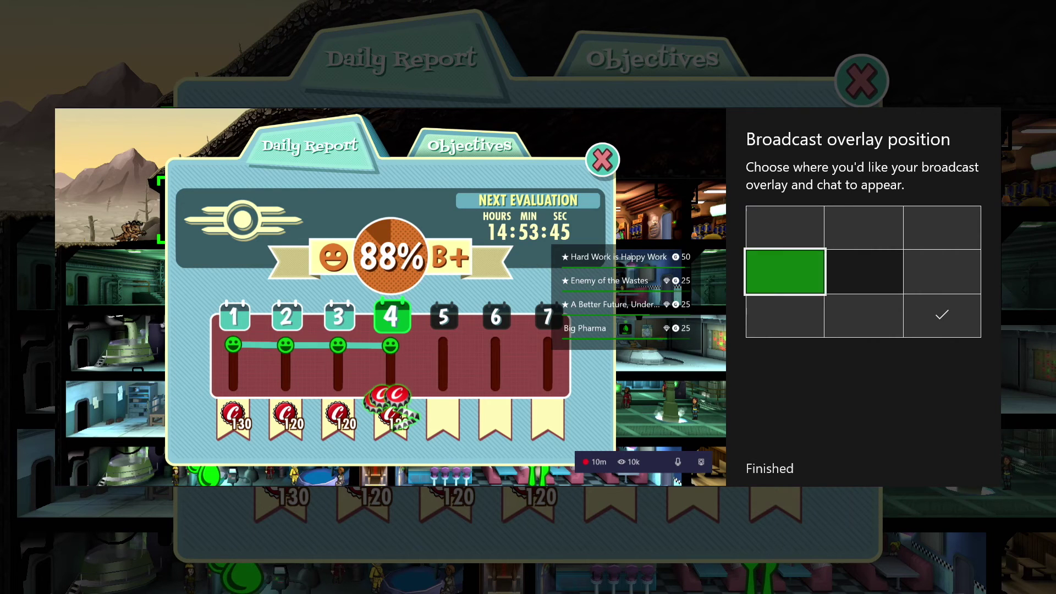
key(Down)
key(Return)
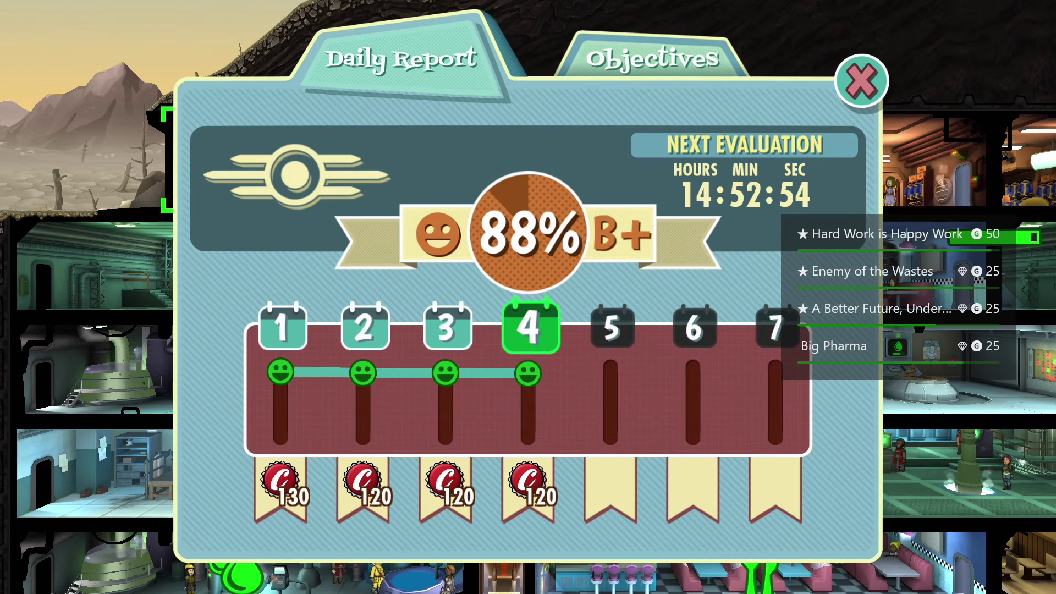
- Start the Beam broadcast of Fallout Shelter from the guide's broadcast setup
key(super)
key(Down)
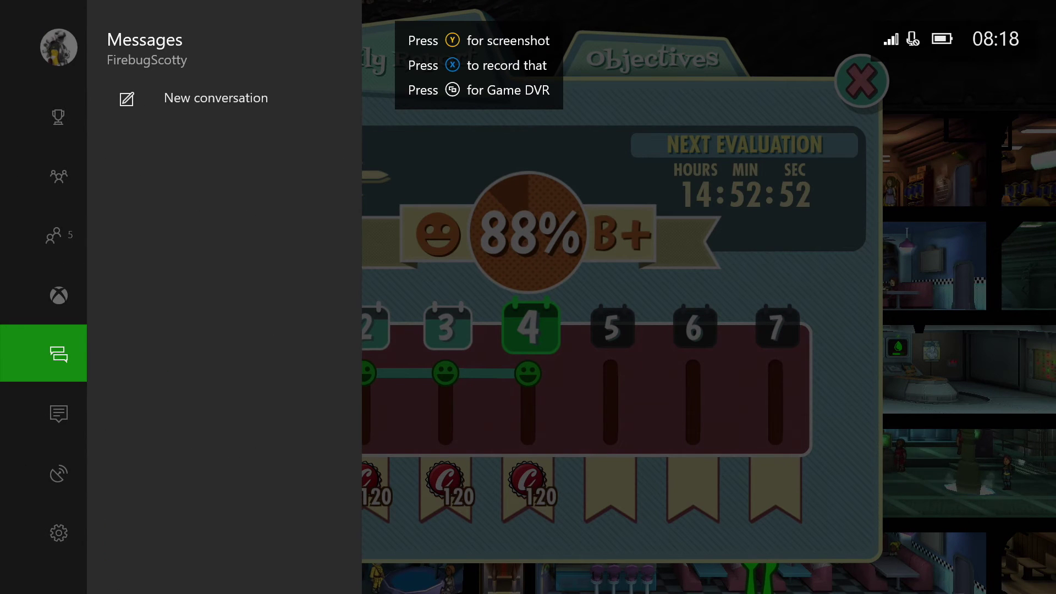
key(Down)
key(Down)
key(Right)
key(Return)
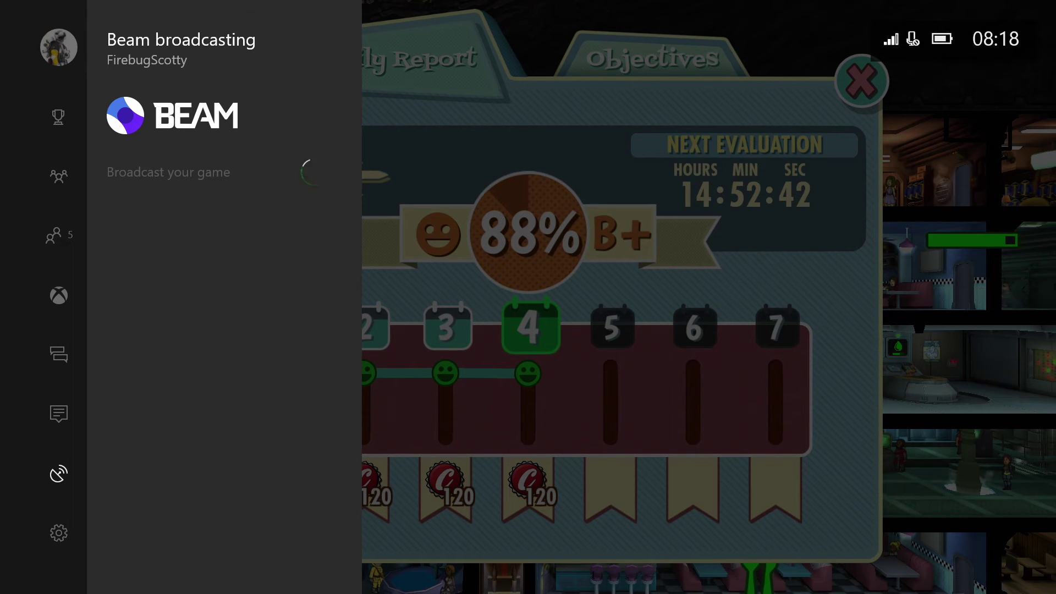
key(Return)
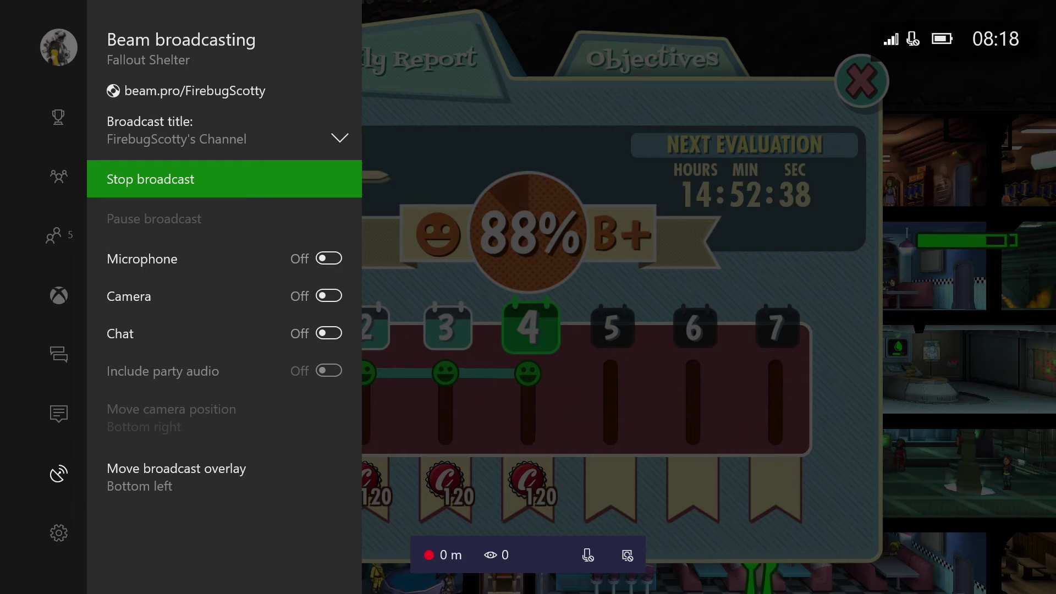
key(Left)
- Close the guide and Daily Report, then browse the vault's rooms and Barracks and Cafeteria dwellers
key(Escape)
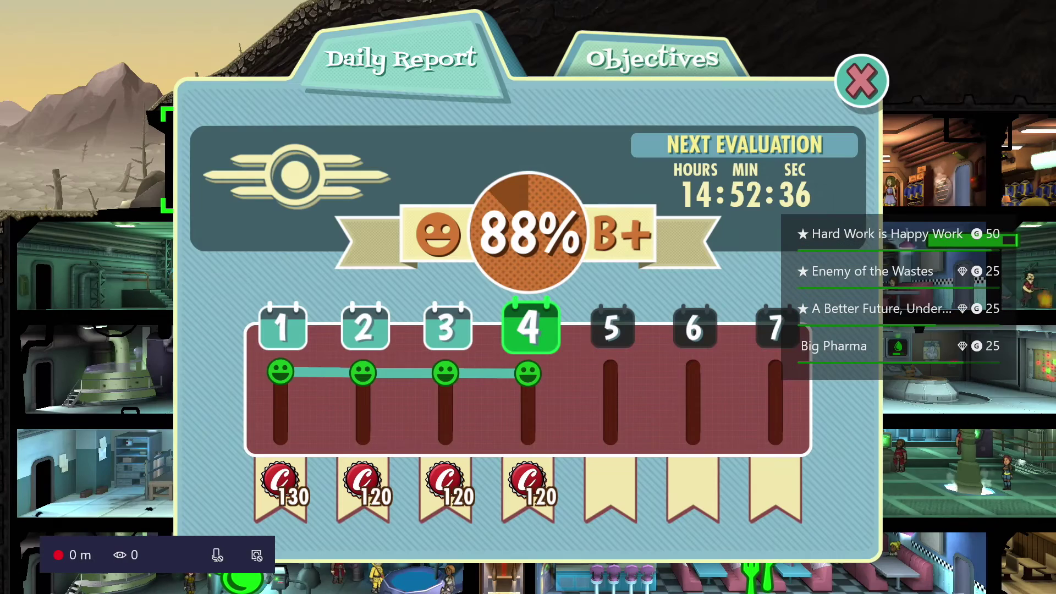
key(Escape)
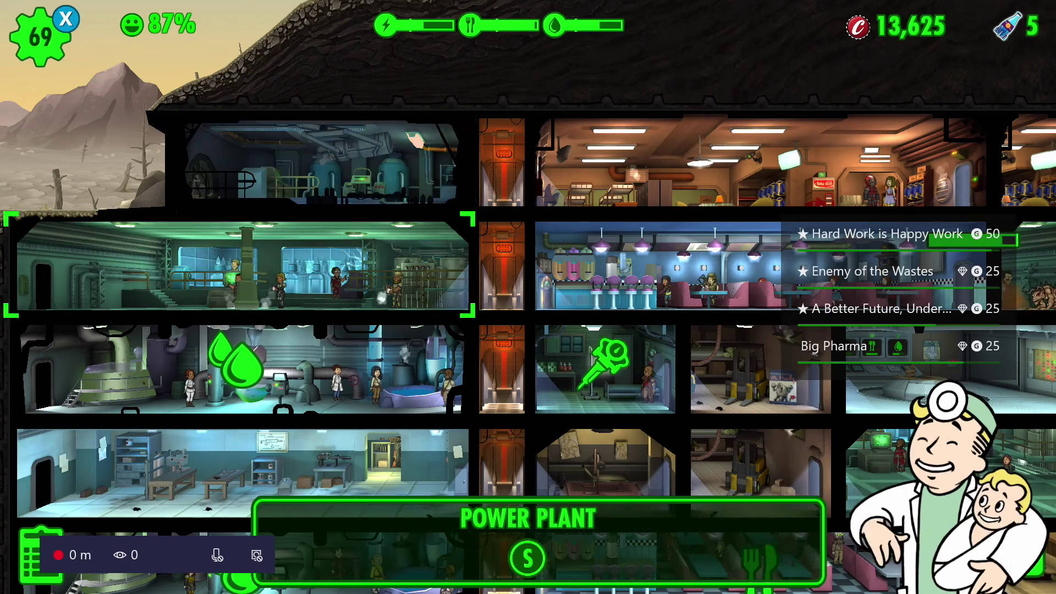
key(Down)
key(Right)
scroll(528, 298, down, 3)
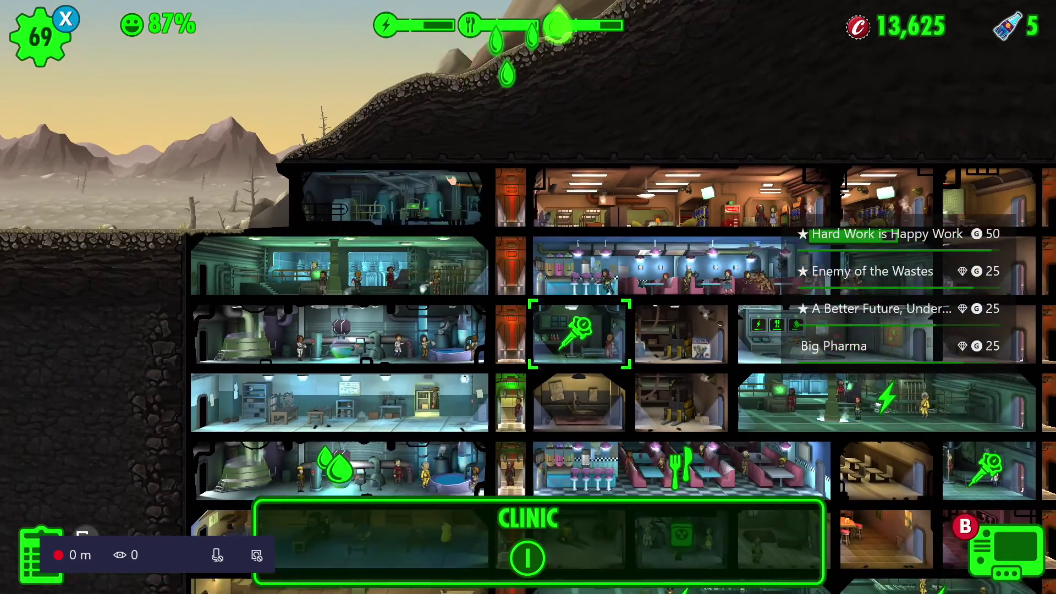
key(Right)
key(Right)
key(Up)
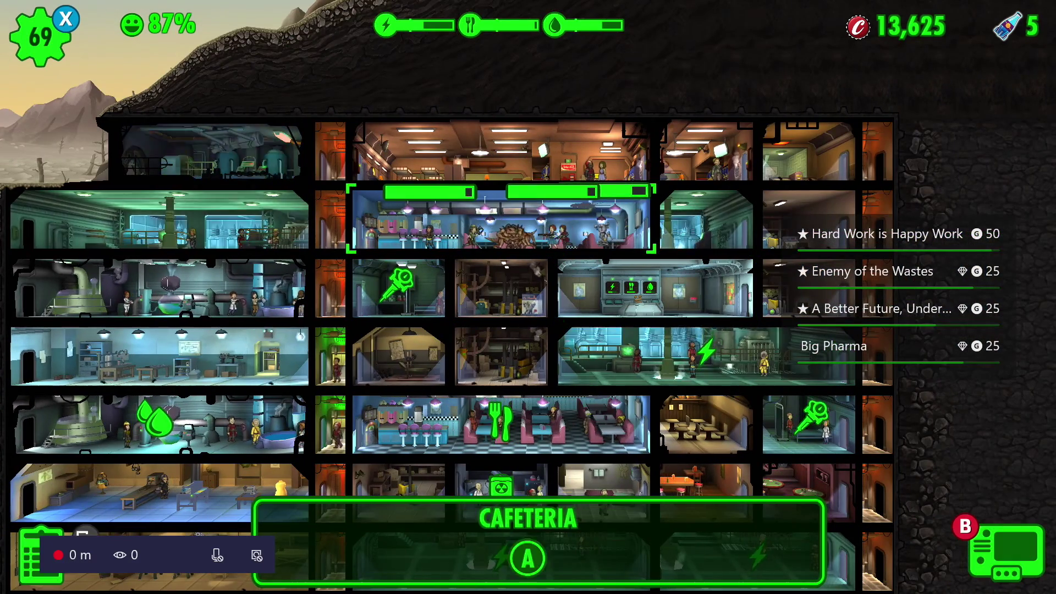
key(Up)
key(Tab)
key(Tab)
key(Tab)
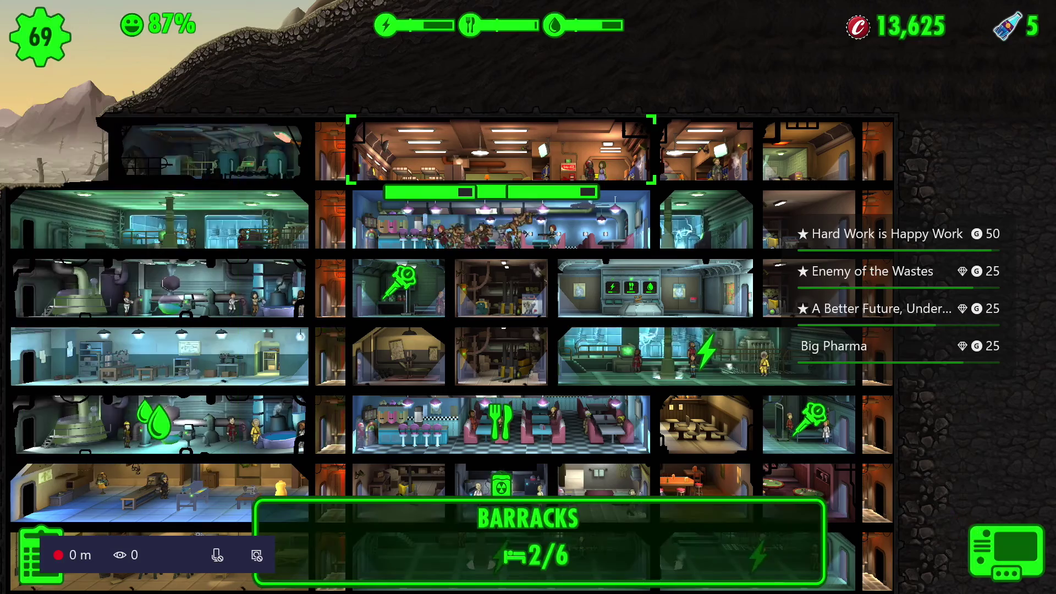
key(Down)
key(Down)
key(Down)
key(Down)
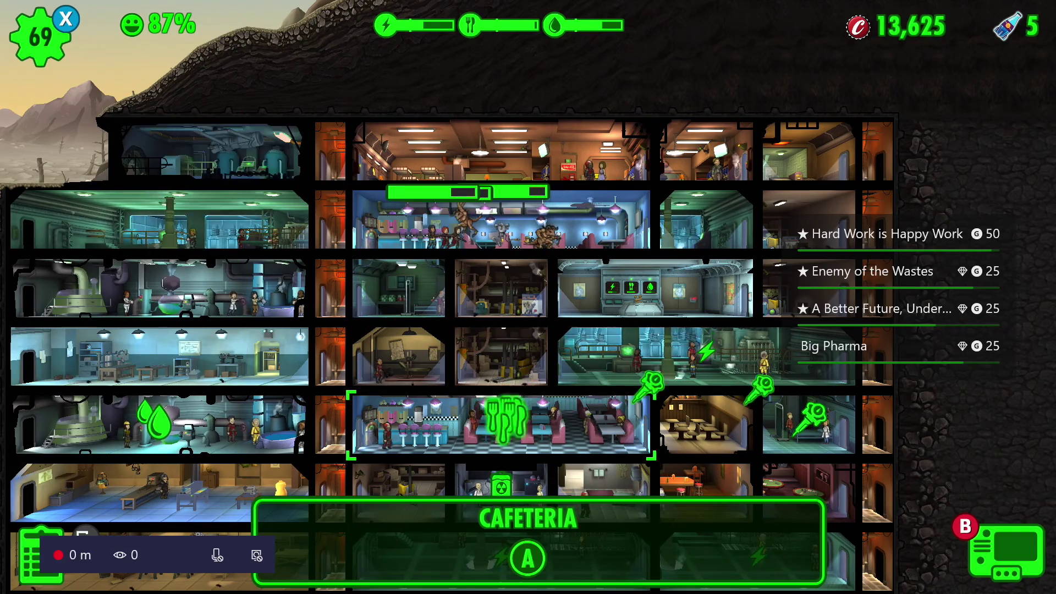
key(Right)
key(Up)
key(Right)
key(Left)
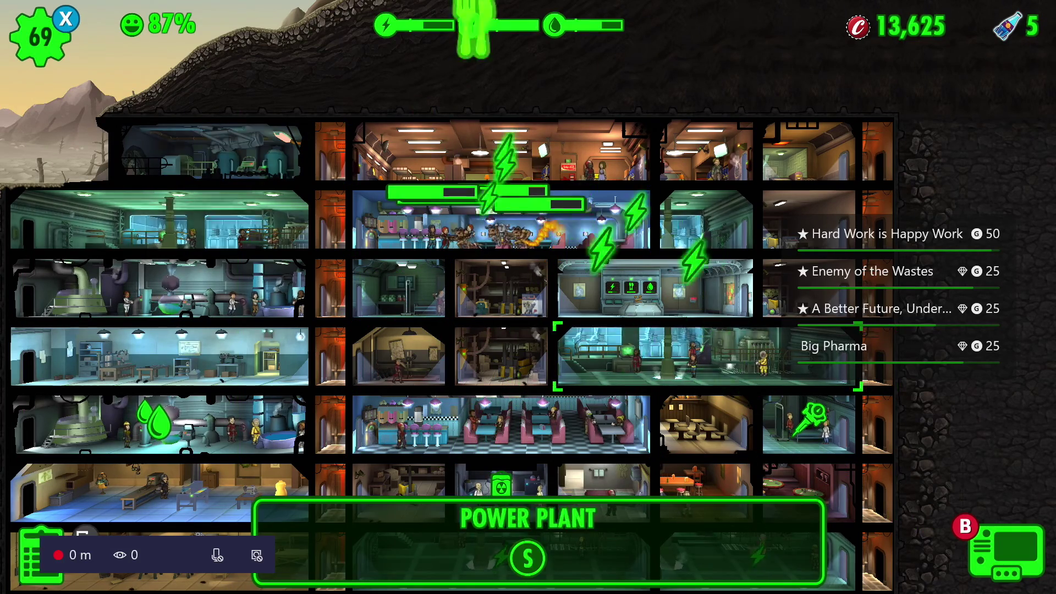
key(Down)
key(Tab)
key(Escape)
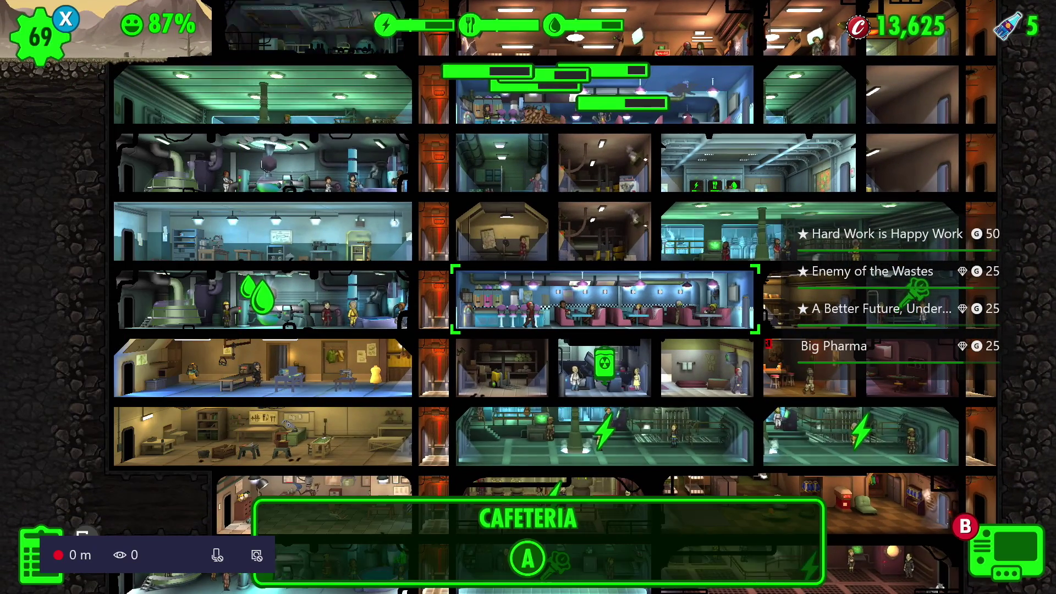
key(Down)
key(Right)
key(Left)
key(Left)
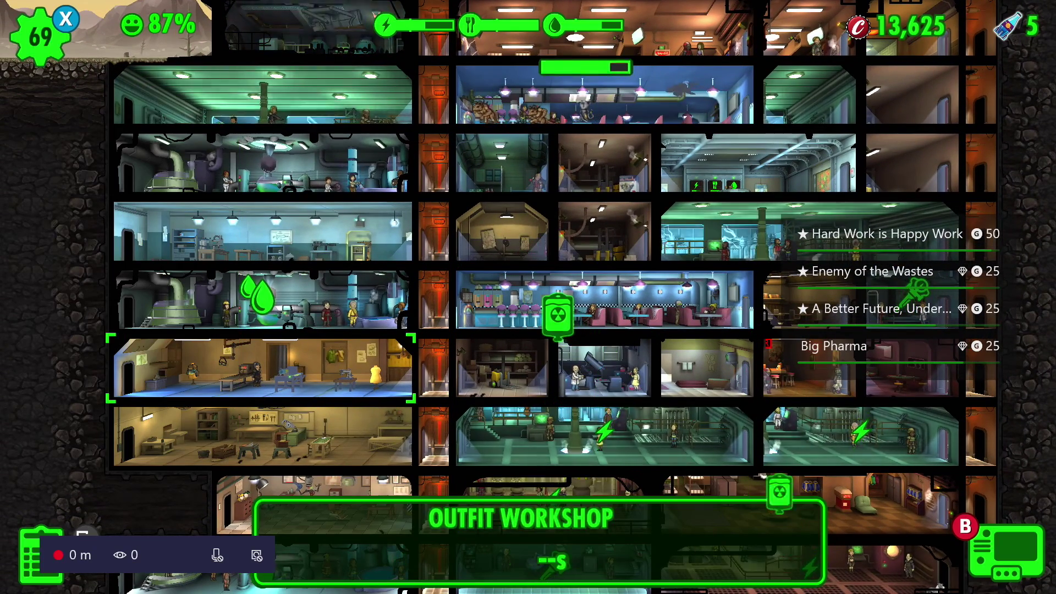
- Collect Water Treatment water, Power Plant and Nuclear Reactor power, and MedBay stimpaks, then zoom out
key(Up)
key(Return)
key(Down)
key(Down)
key(Right)
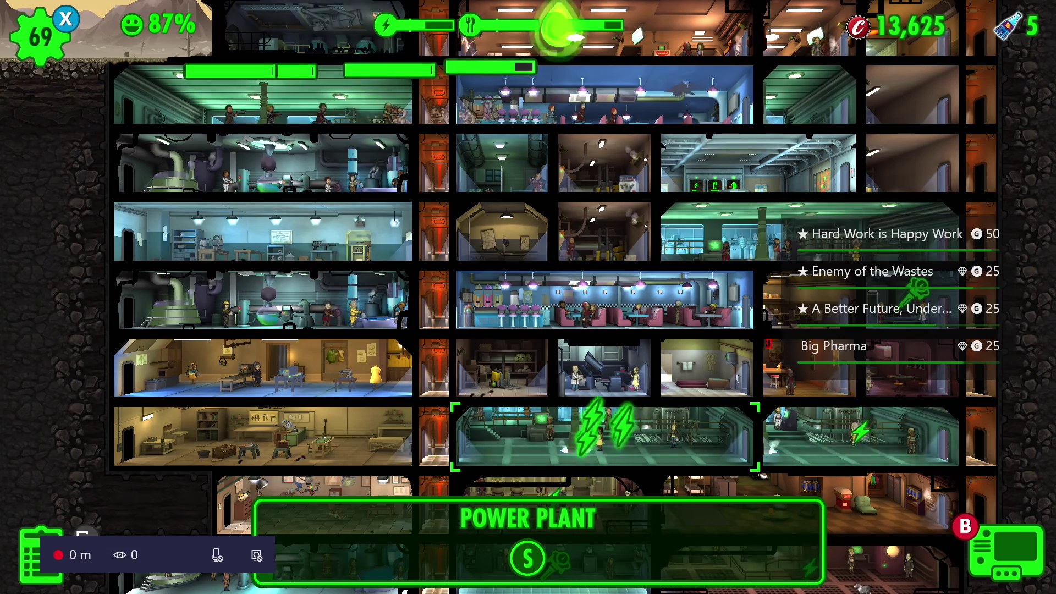
key(Up)
key(Right)
key(Right)
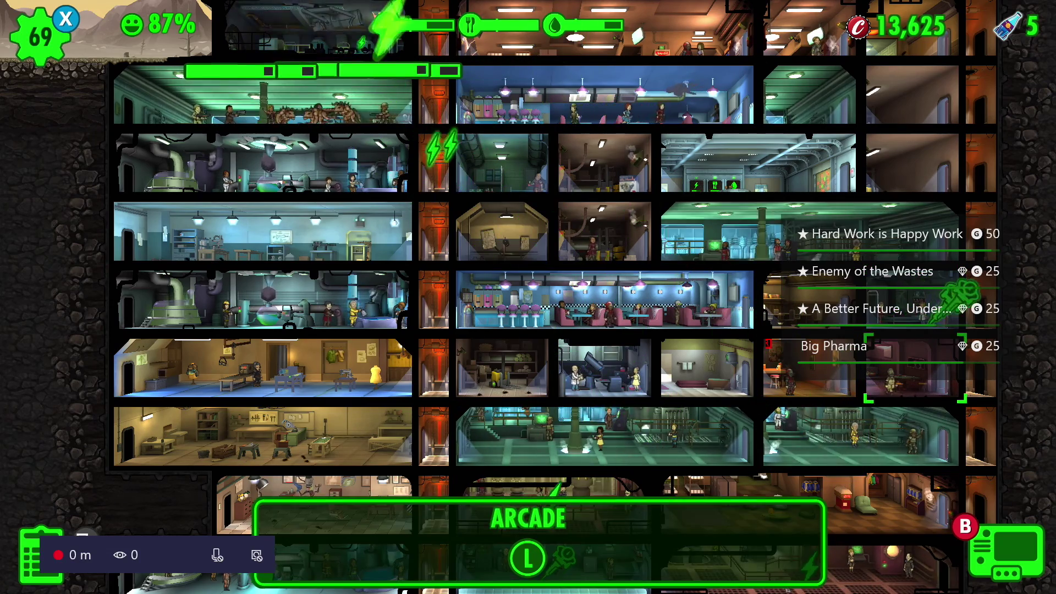
key(Down)
key(Left)
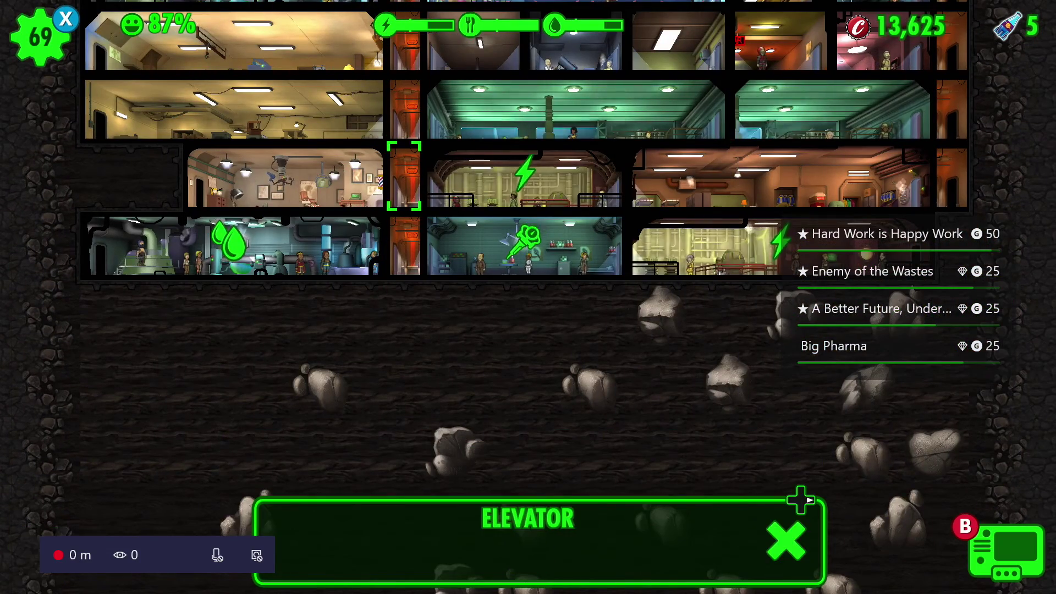
key(Right)
key(Return)
key(Down)
key(Return)
key(Left)
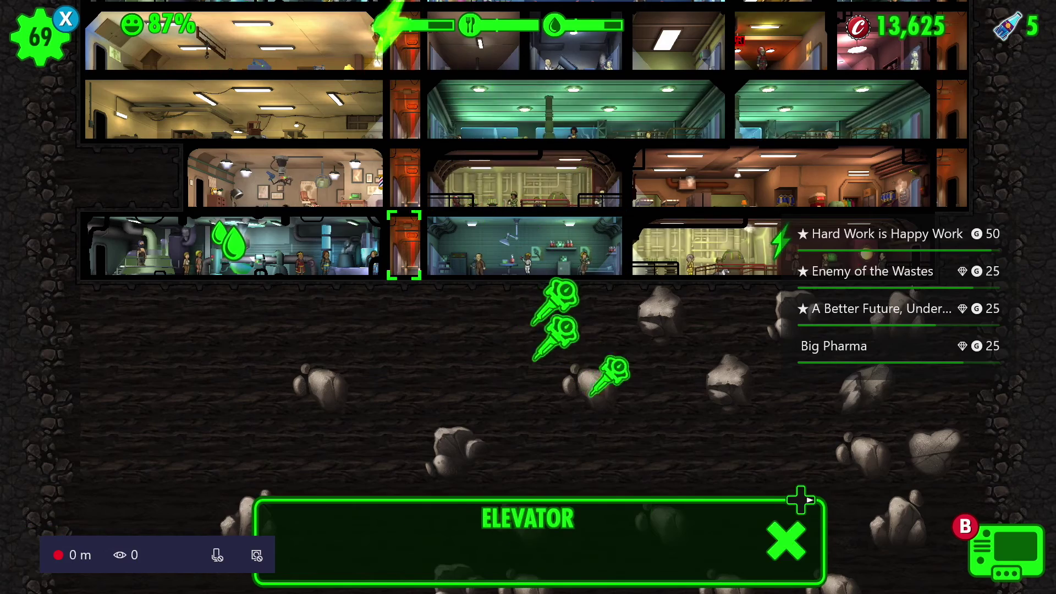
key(Right)
key(Right)
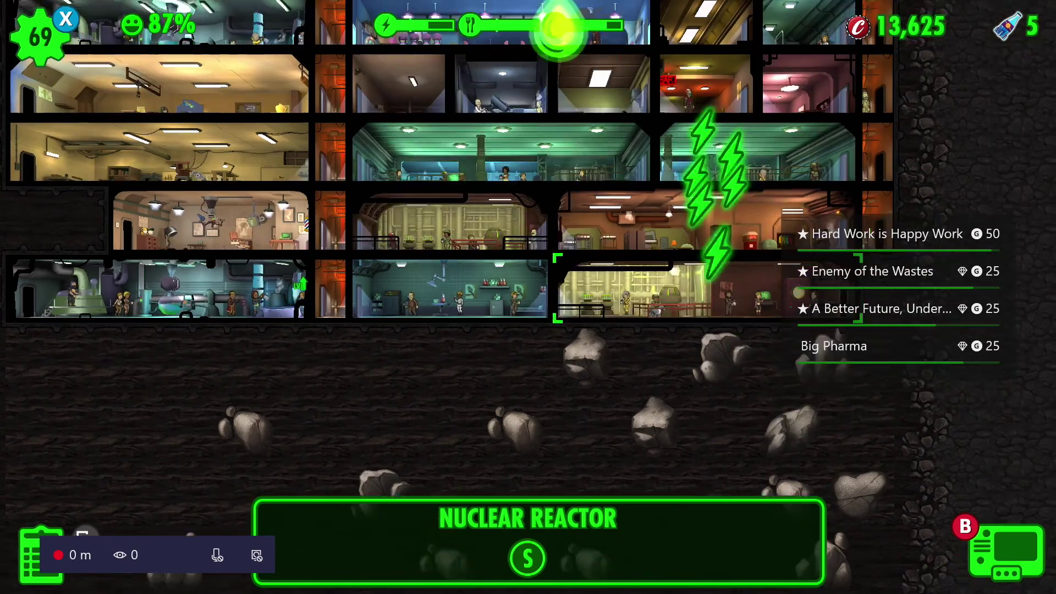
scroll(528, 297, down, 5)
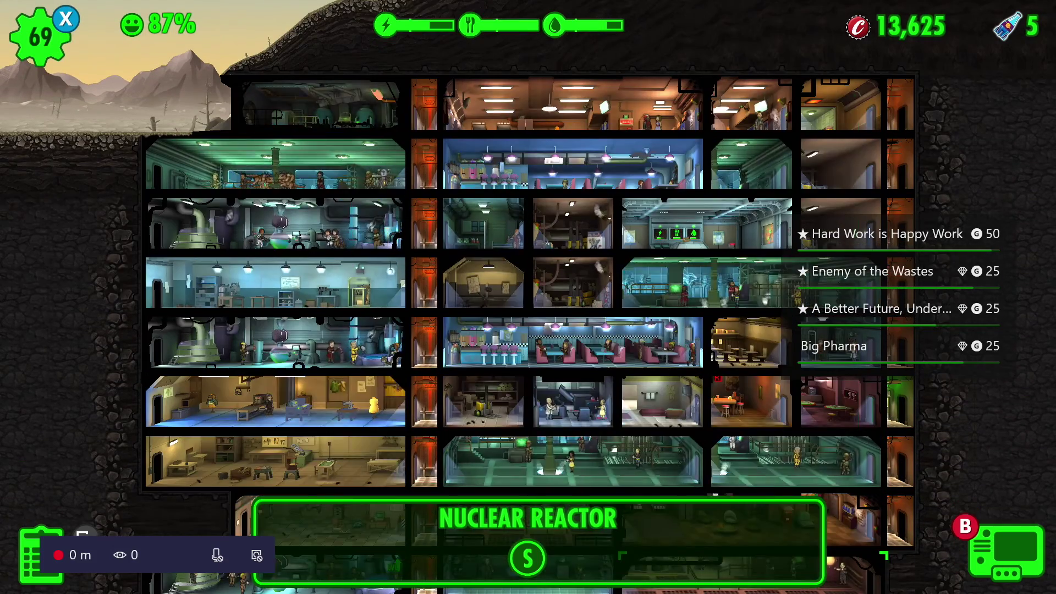
- Open the Fallout Shelter settings, then close them and check a Medbay dweller's details
key(Escape)
key(Down)
key(Down)
key(Down)
key(Down)
key(Down)
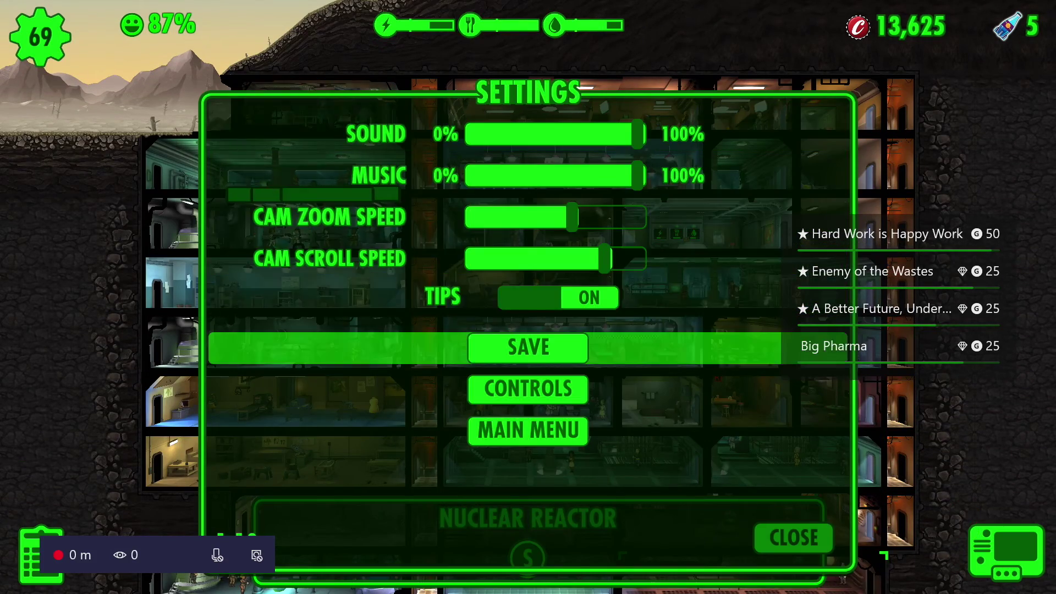
key(Escape)
key(Down)
key(Up)
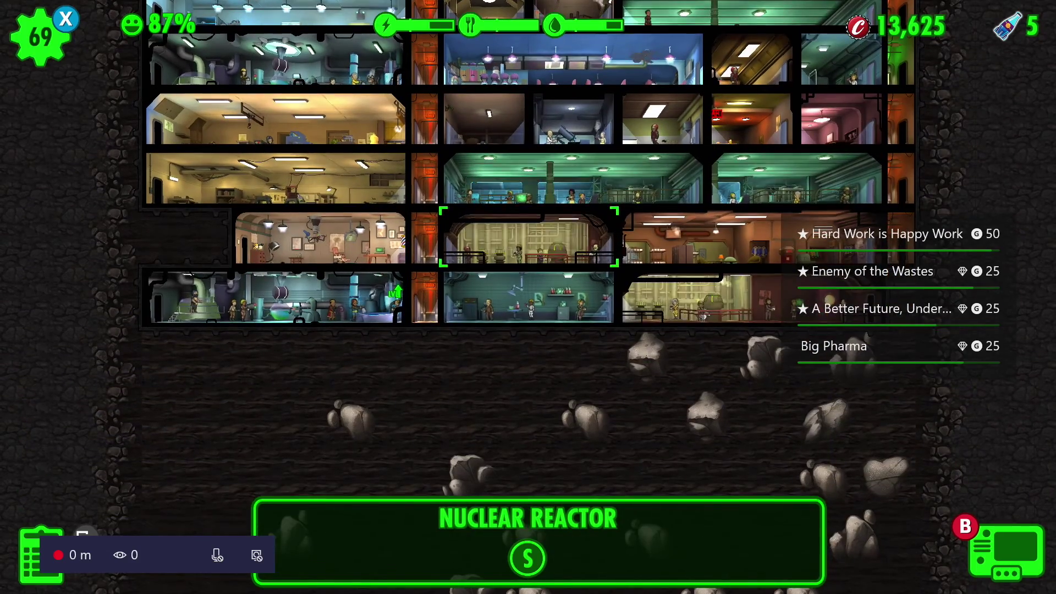
key(Down)
key(Return)
key(Escape)
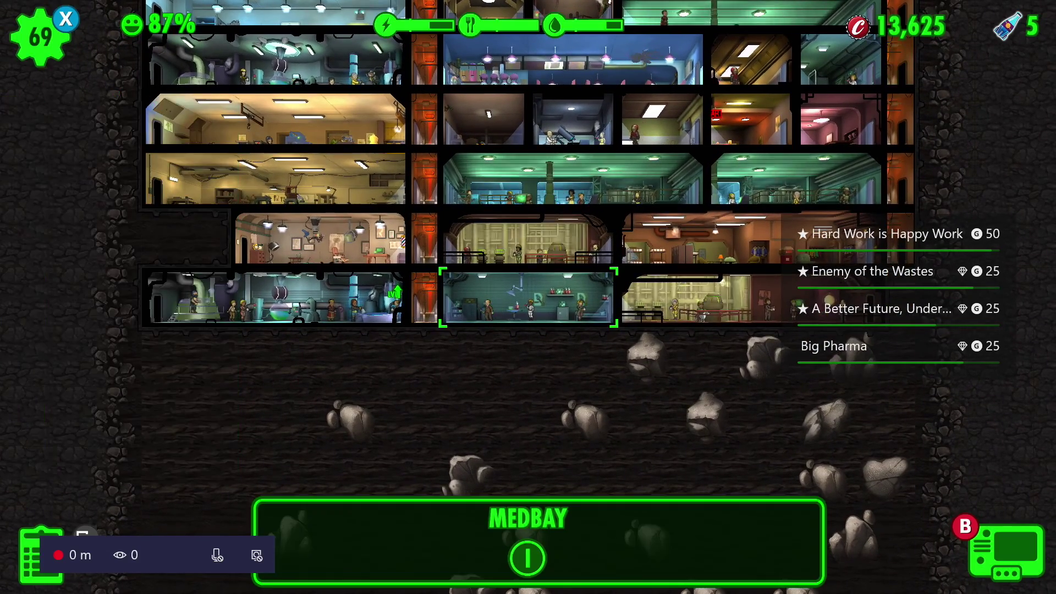
key(Up)
- Reopen the settings and choose SAVE so Vault 181 shows Game Saved
key(Escape)
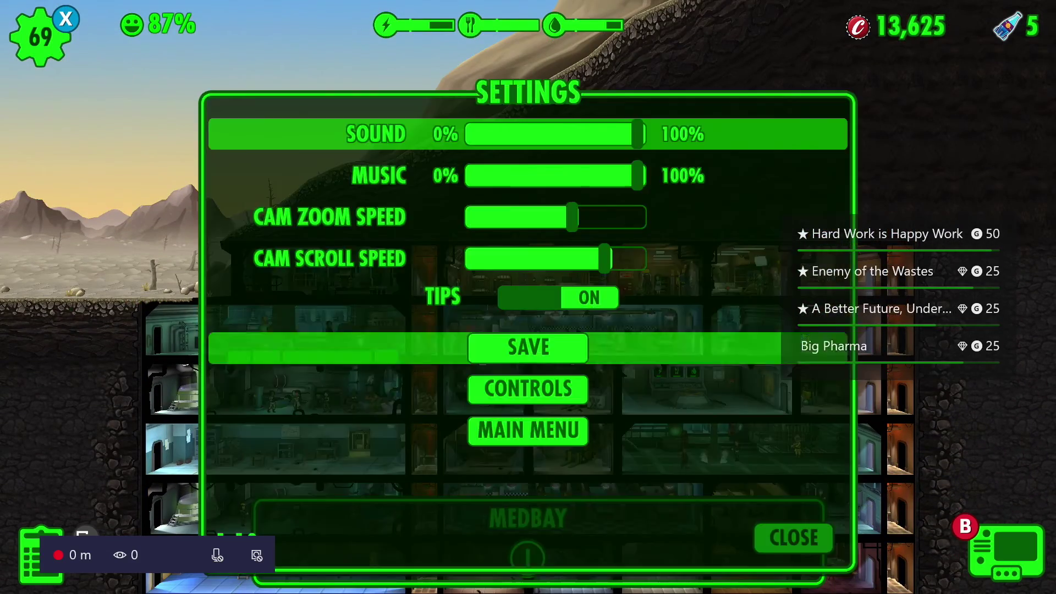
key(Down)
key(Down)
key(Down)
key(Down)
key(Down)
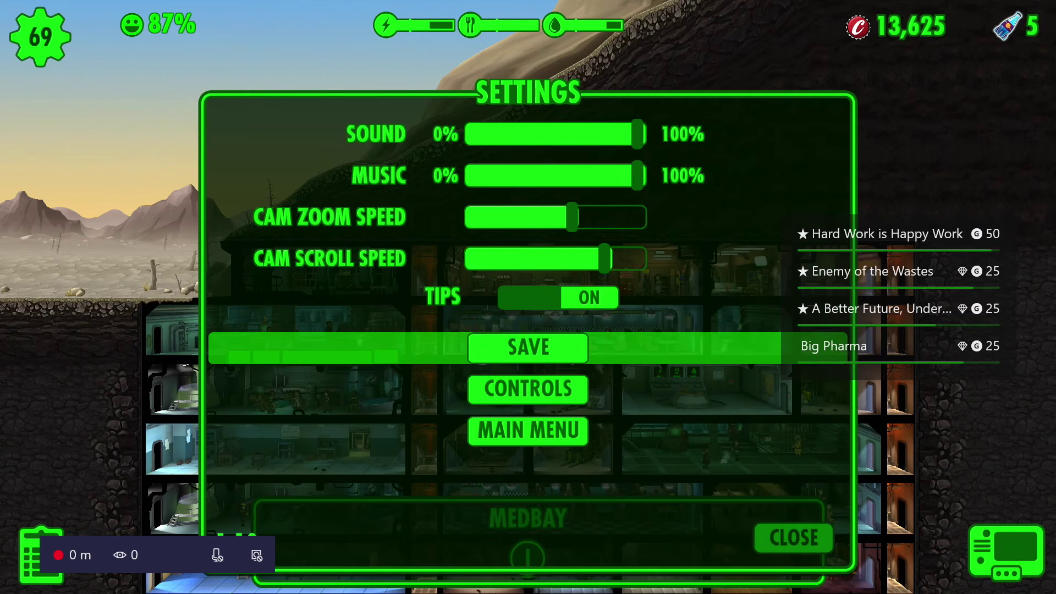
key(Return)
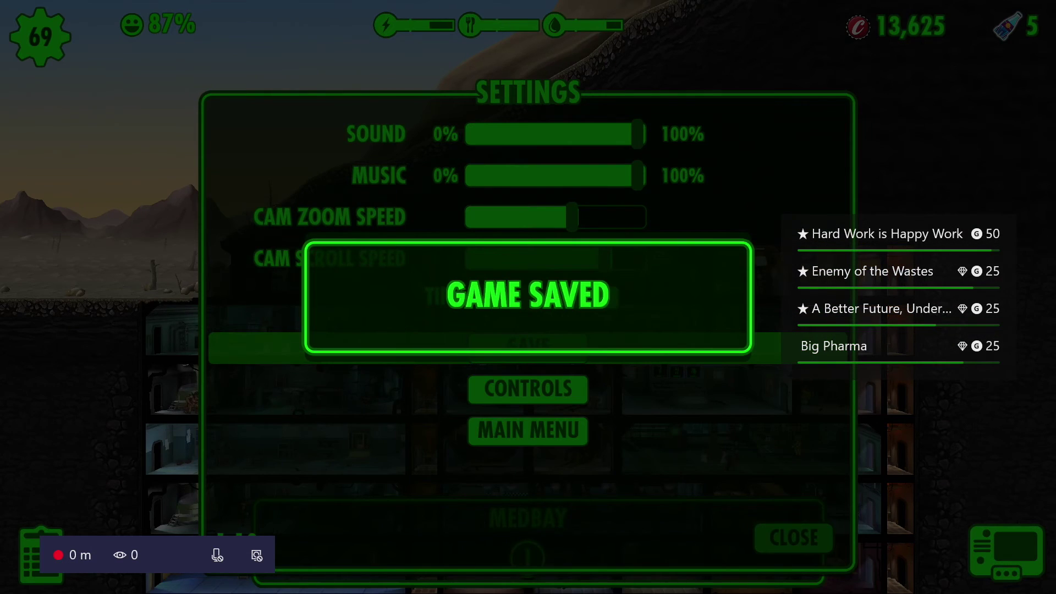
- Check the Beam broadcast controls in the guide, then close it and leave the game
key(super)
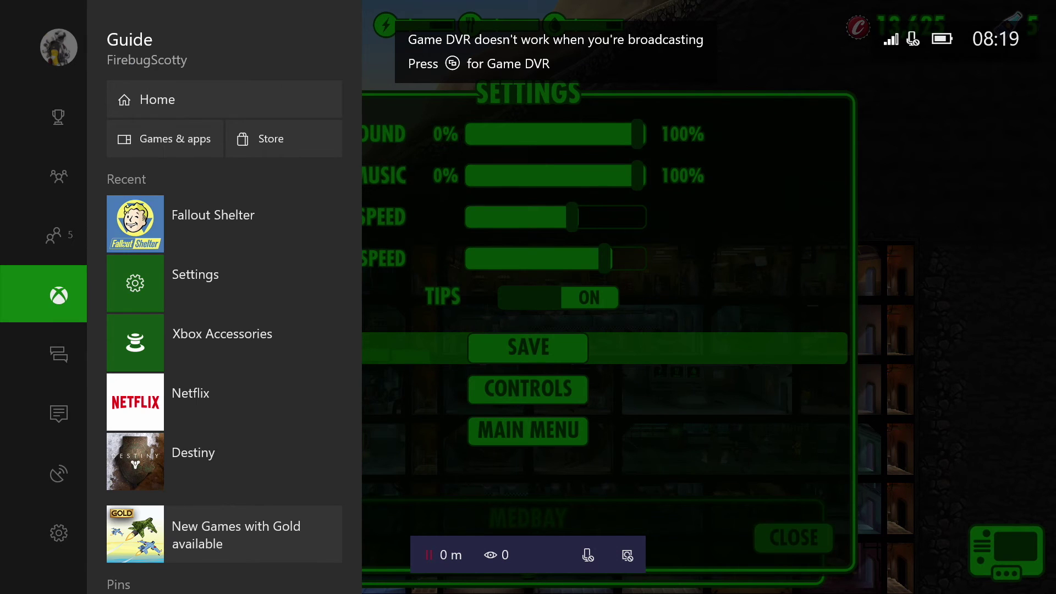
key(Down)
key(Down)
key(Down)
key(Right)
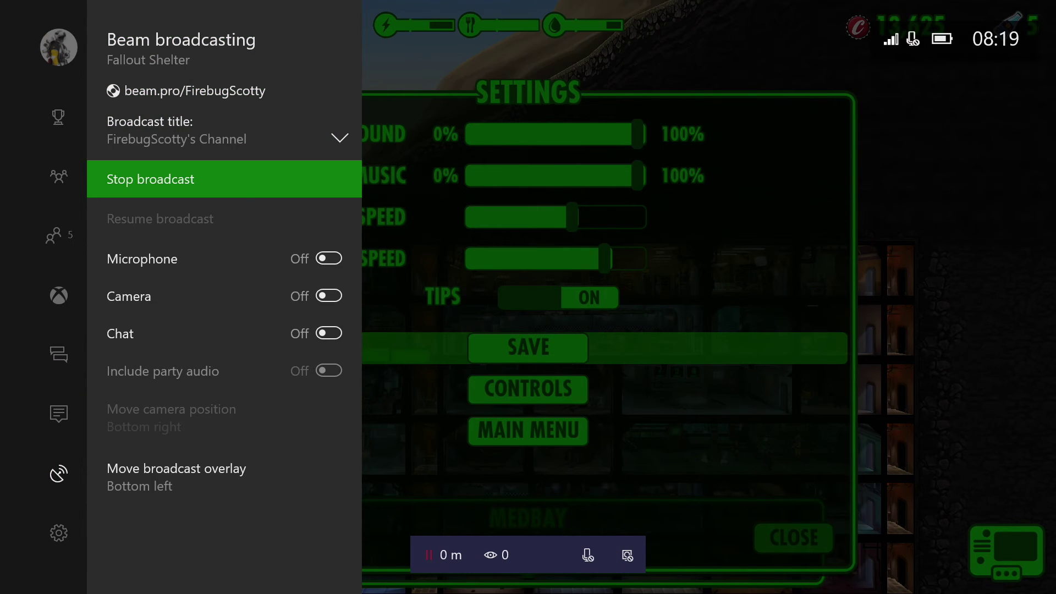
key(Escape)
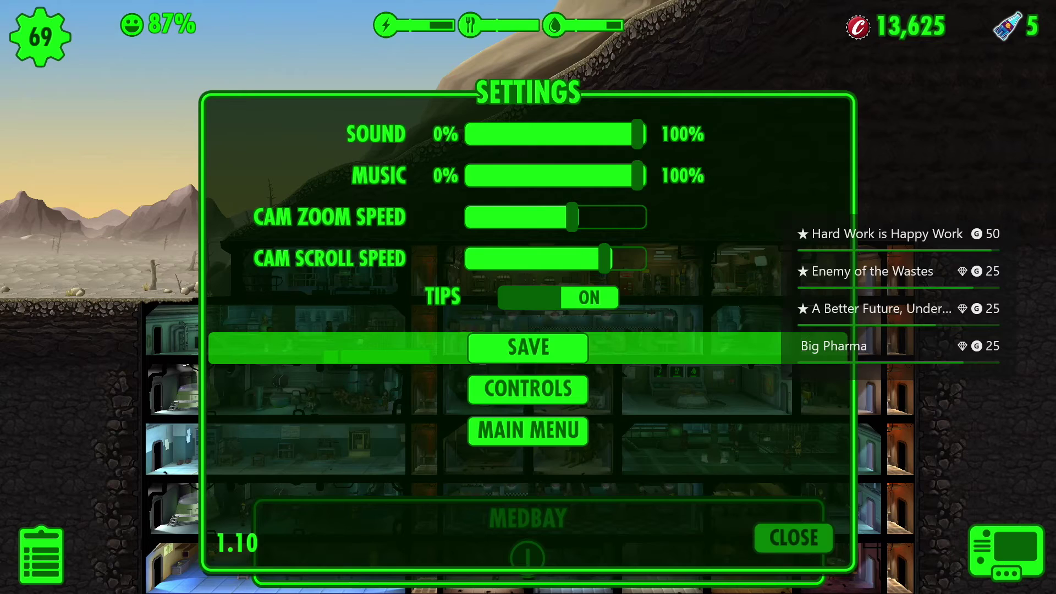
key(super)
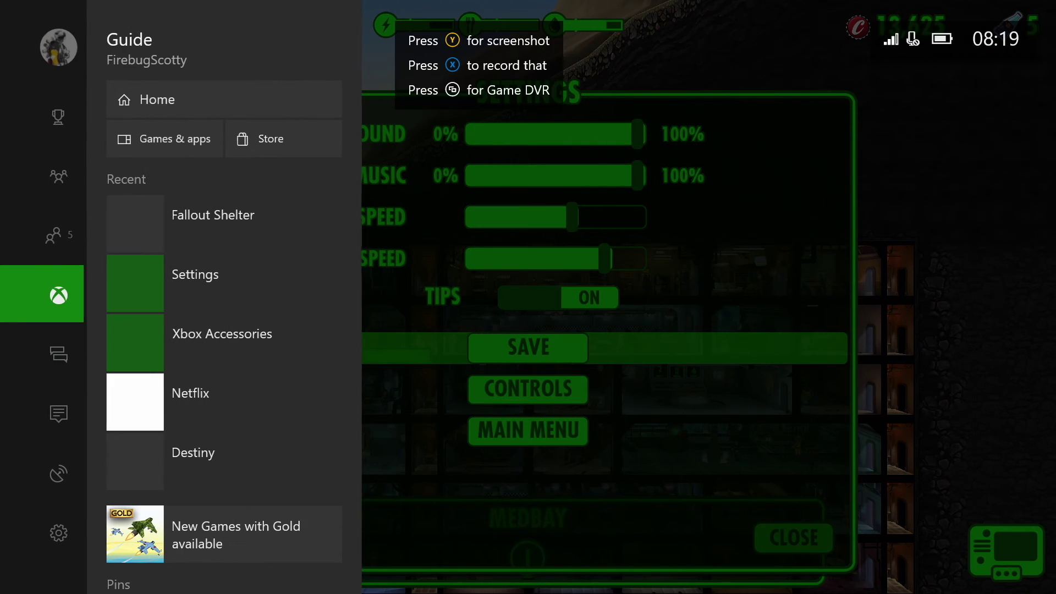
key(Escape)
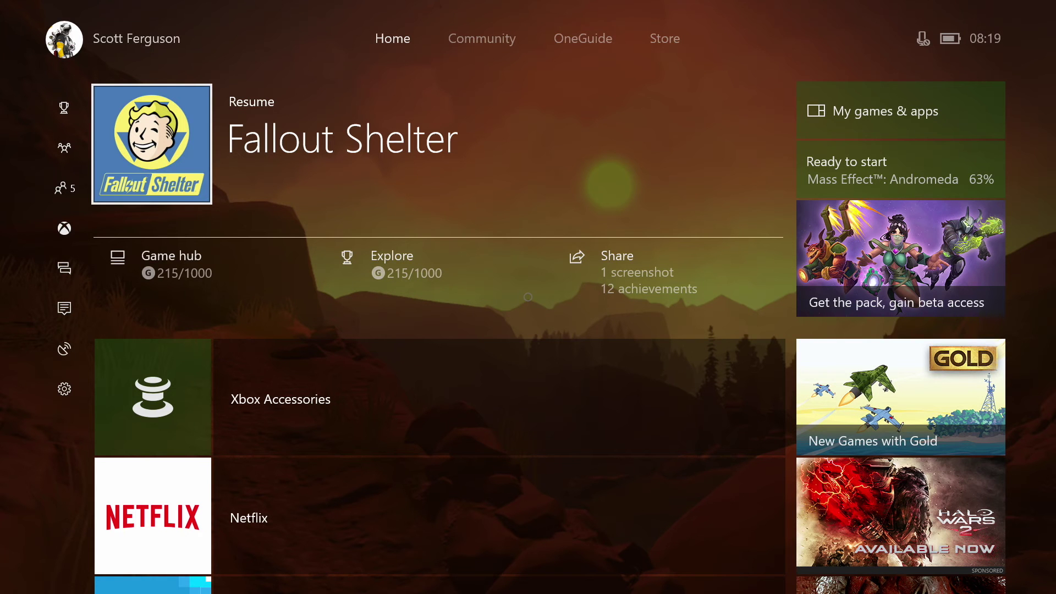
- Browse Settings from Kinect & devices through Disc & Blu-ray down to Ease of Access > Controller
key(super)
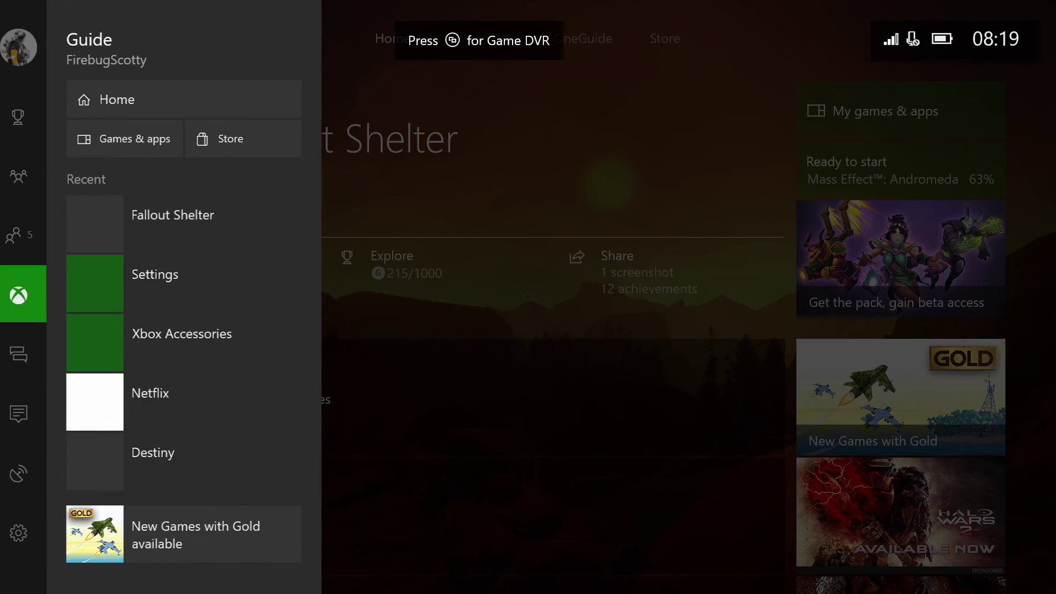
key(Down)
key(Down)
key(Down)
key(Down)
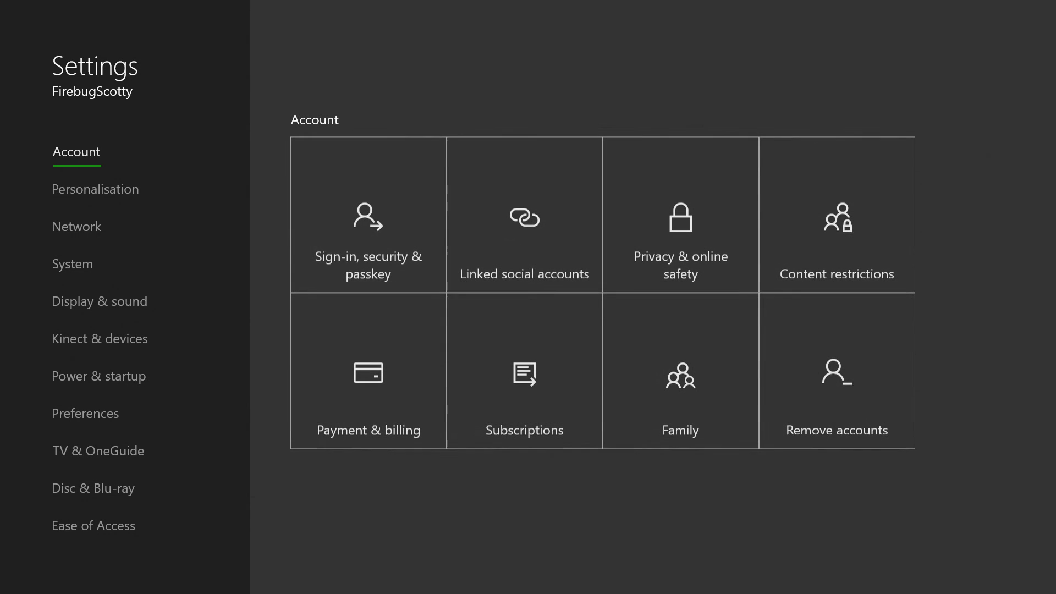
key(Down)
key(Down)
key(Down)
key(Down)
key(Down)
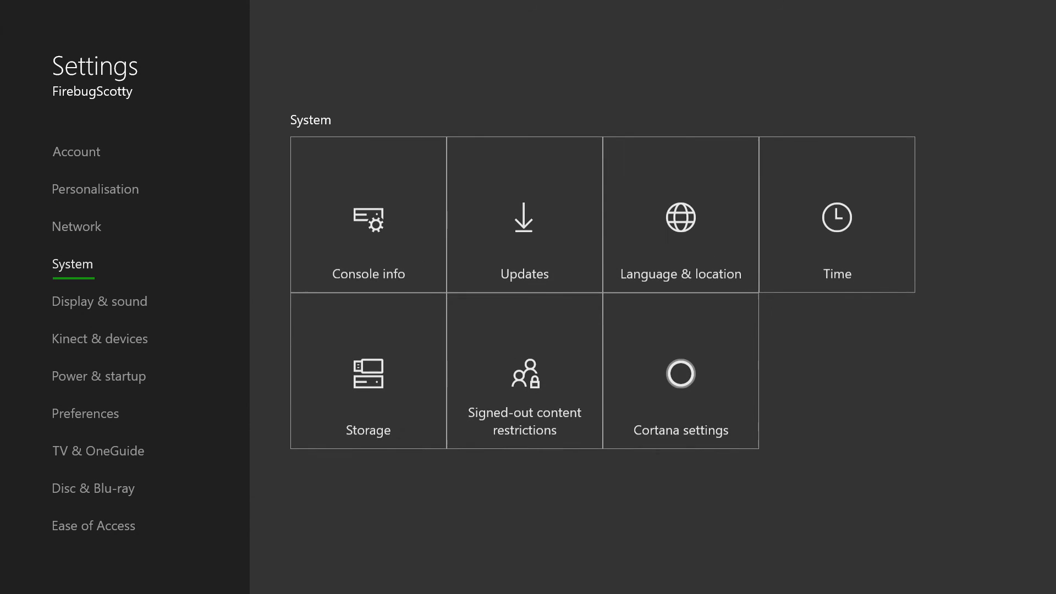
key(Down)
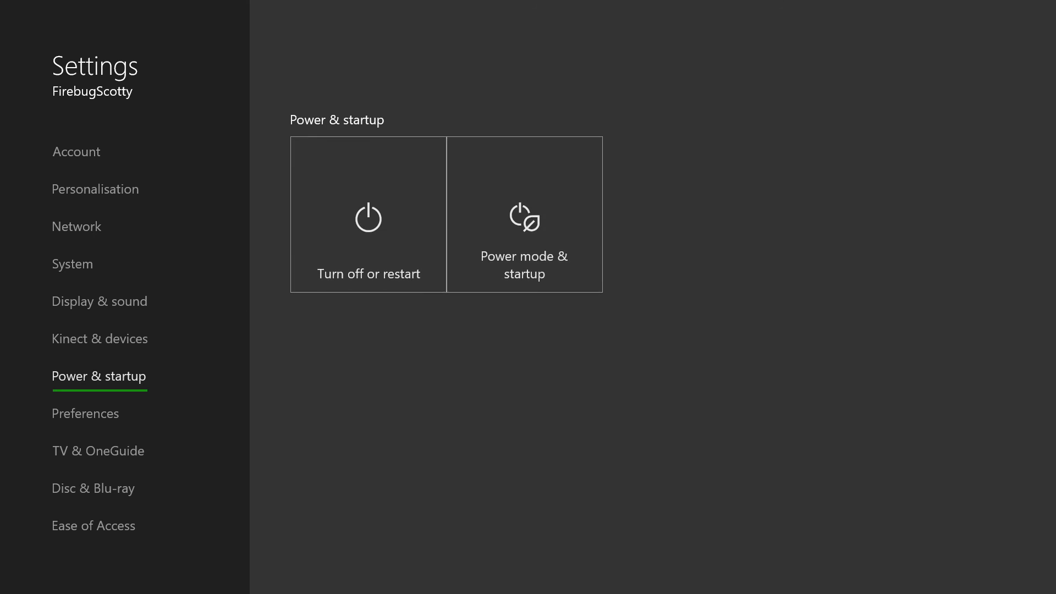
key(Down)
key(Down)
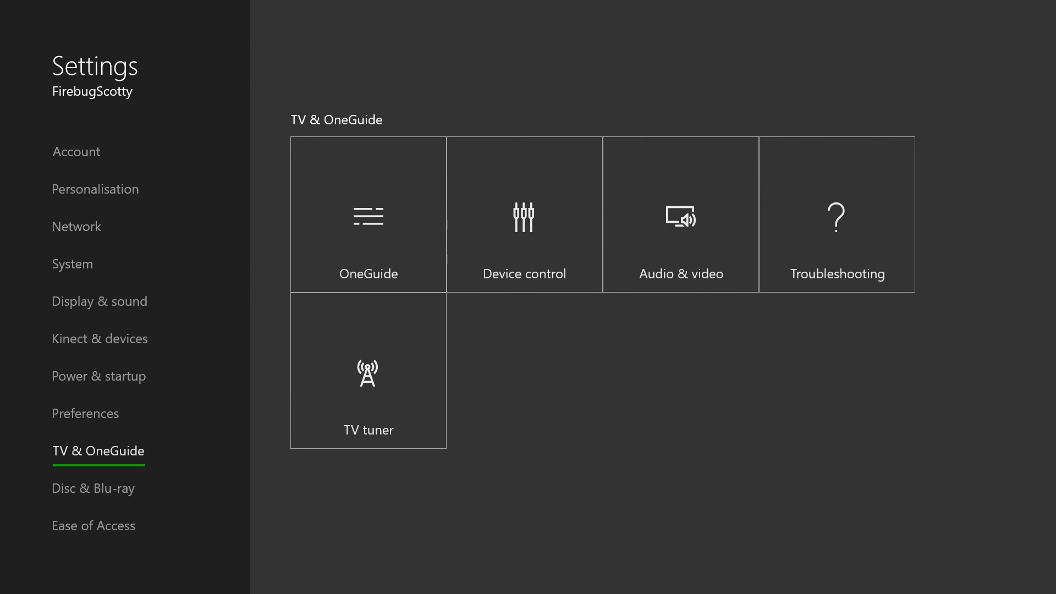
key(Down)
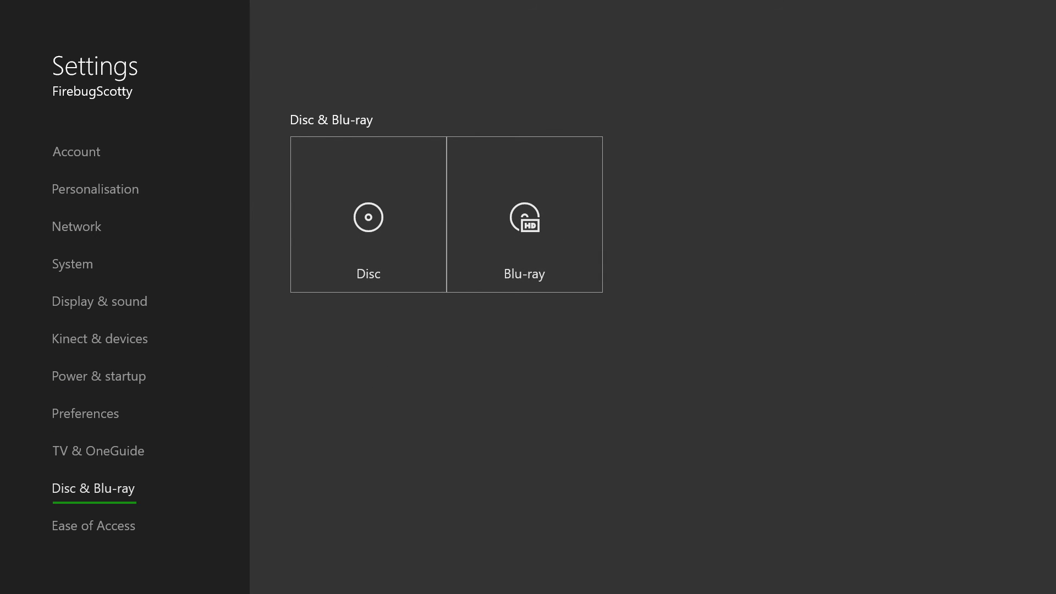
key(Down)
key(Right)
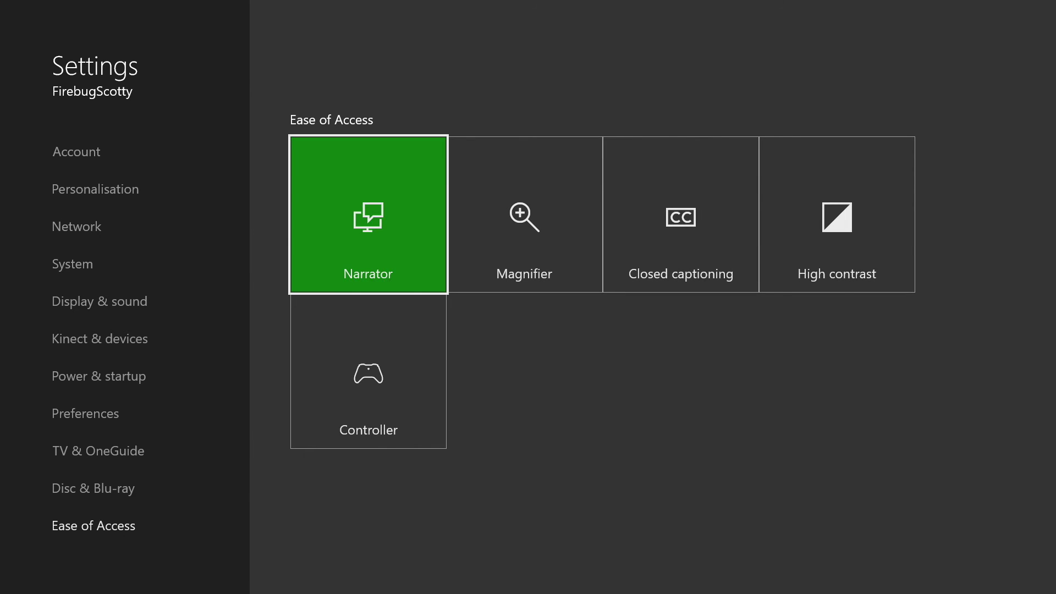
key(Down)
- Open the Controller and Copilot settings and check the controller's details and firmware version
key(Return)
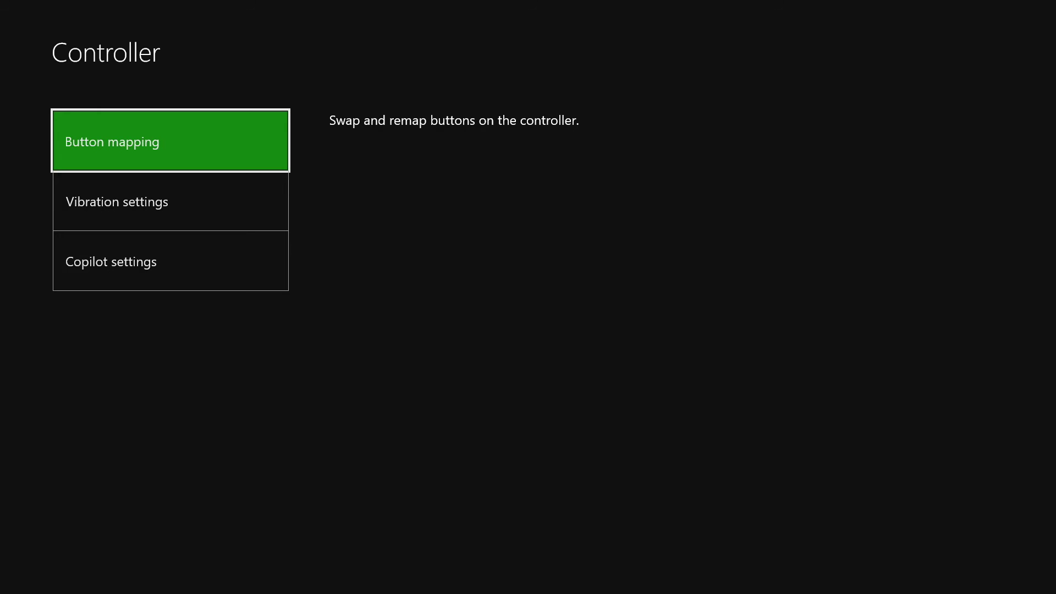
key(Down)
key(Down)
key(Return)
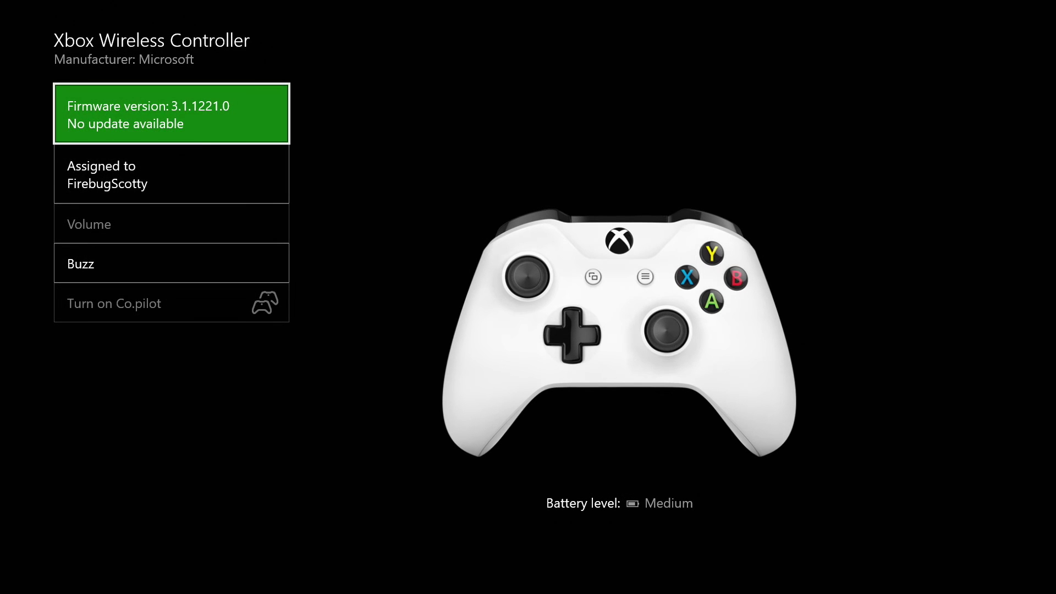
key(Down)
key(Down)
key(Up)
key(Up)
key(Down)
key(Down)
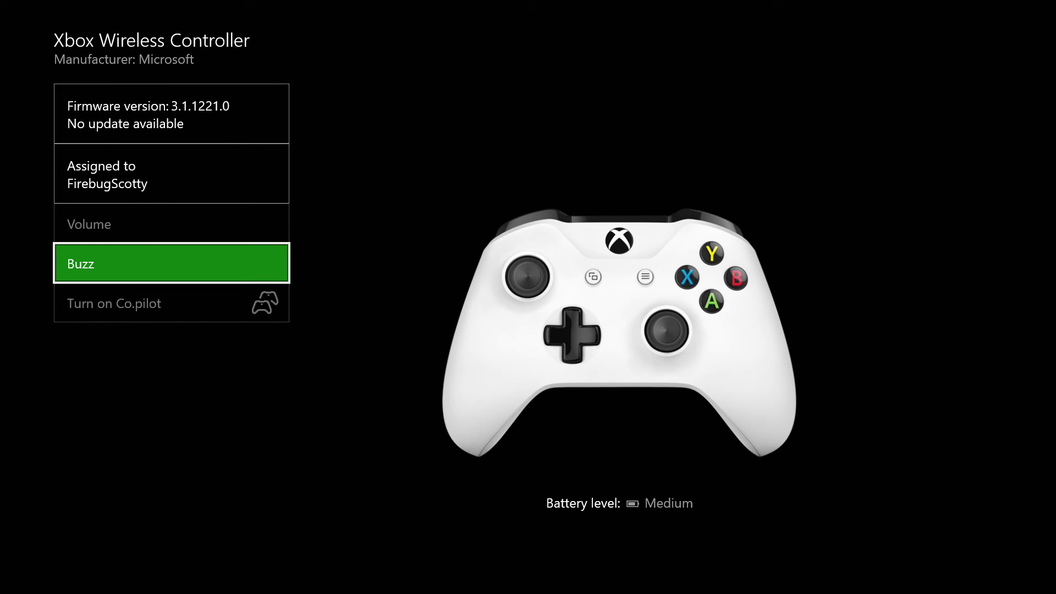
- Back out of the controller information page and Ease of Access to the Settings categories
key(Escape)
key(Escape)
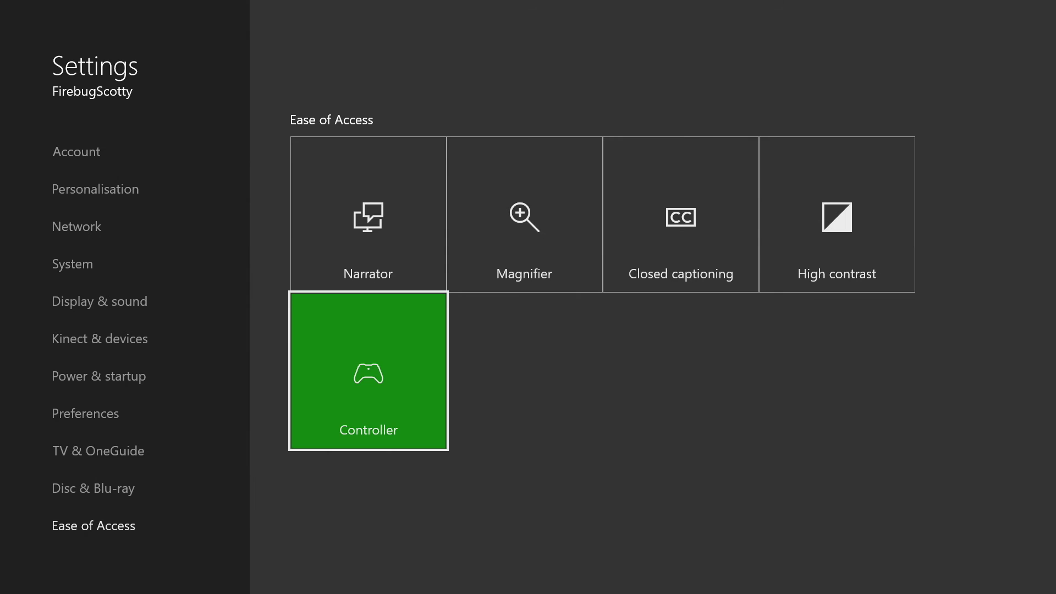
key(Left)
key(Up)
key(Up)
- Open Game DVR & streaming and review the Record that clip lengths without changing them
key(Up)
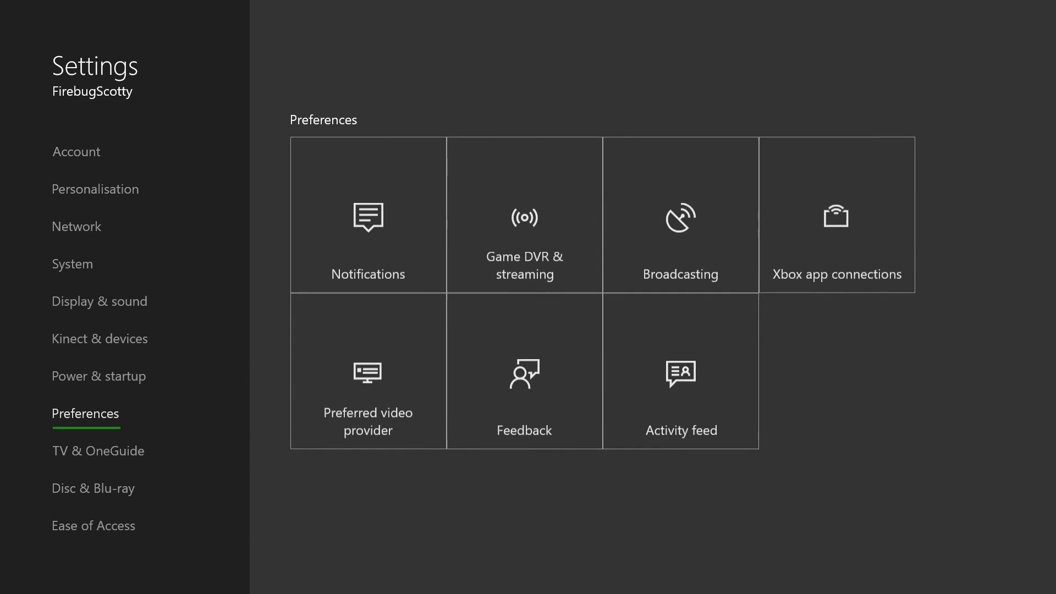
key(Up)
key(Down)
key(Right)
key(Right)
key(Return)
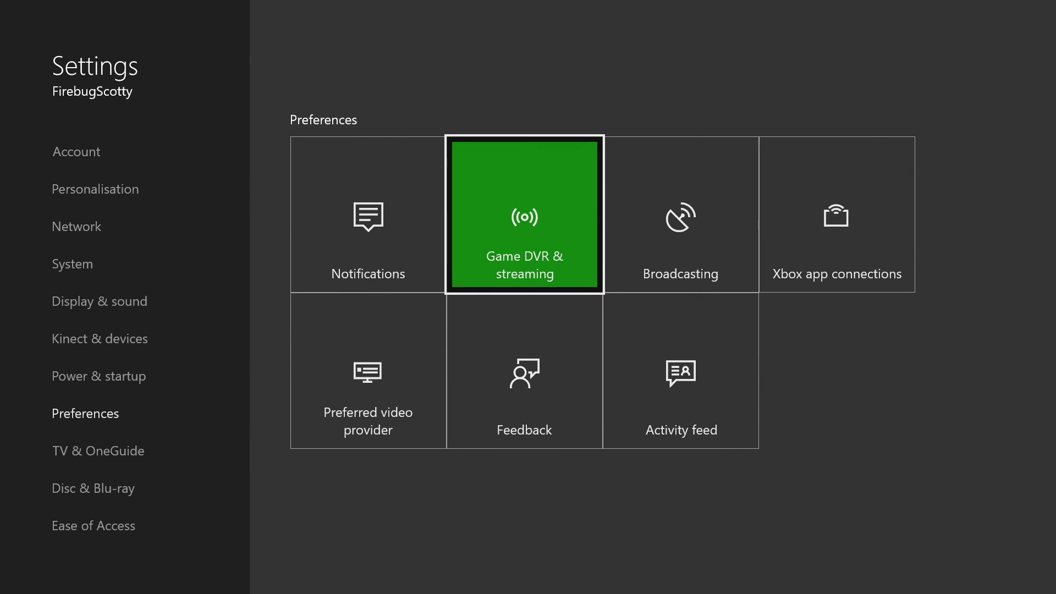
key(Down)
key(Return)
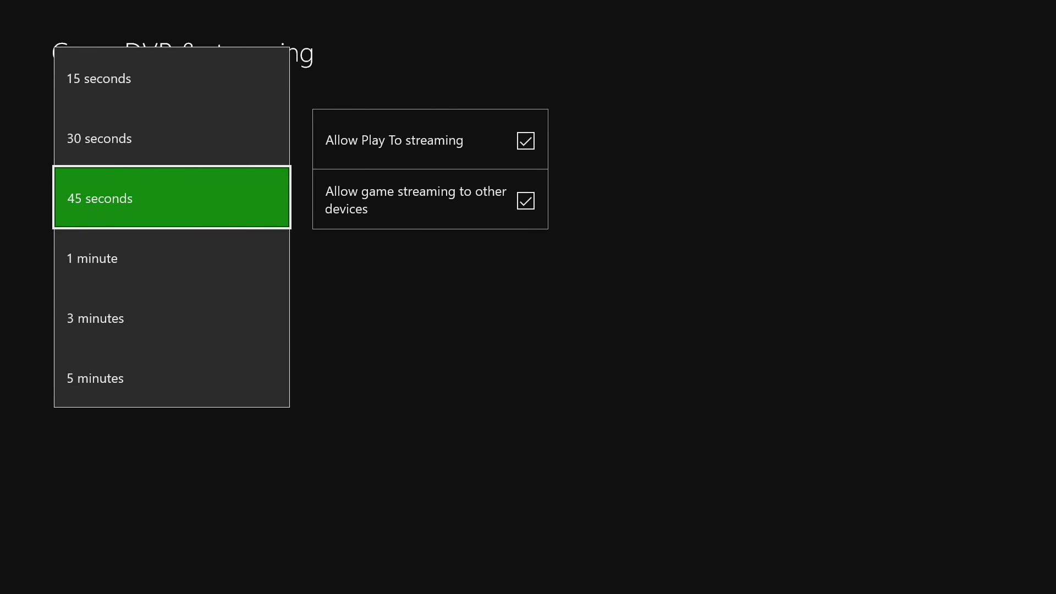
key(Down)
key(Down)
key(Escape)
key(Escape)
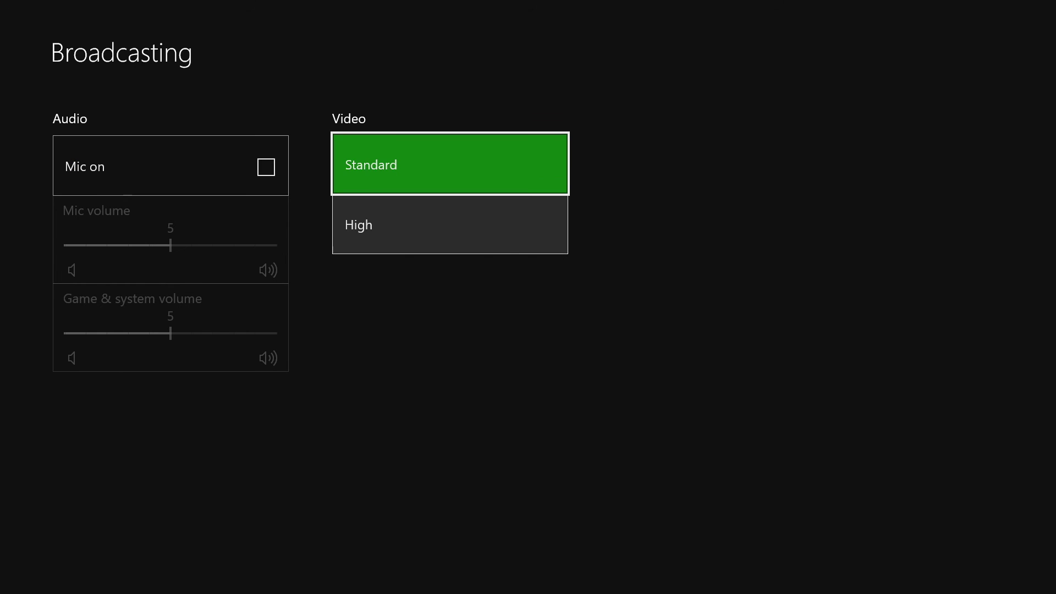
- Set the broadcast video quality to High
key(Down)
key(Return)
key(Left)
key(Escape)
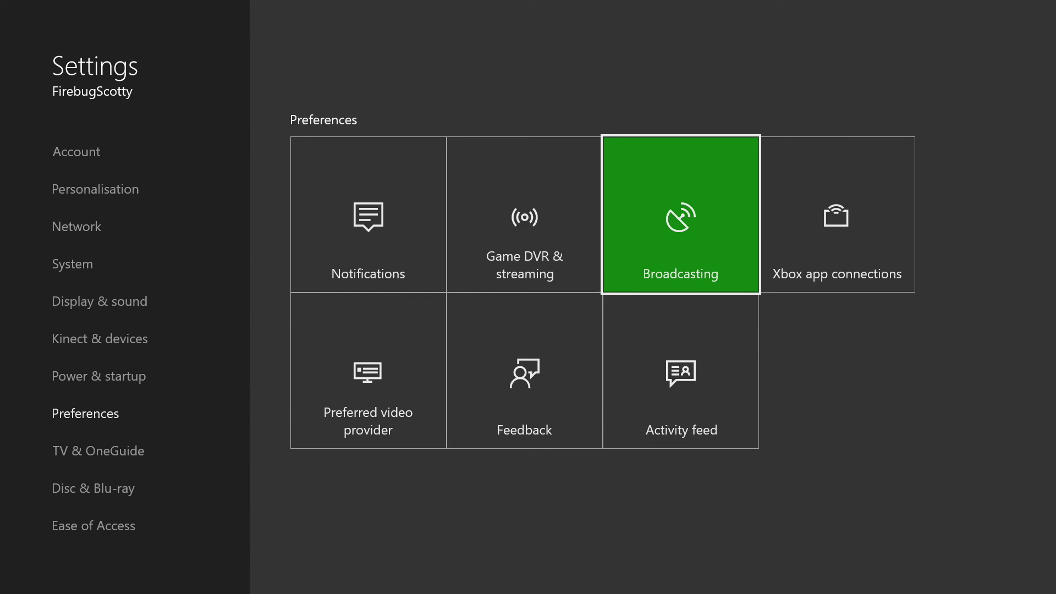
- Move from Preferences up the categories into the System settings options
key(Left)
key(Left)
key(Left)
key(Up)
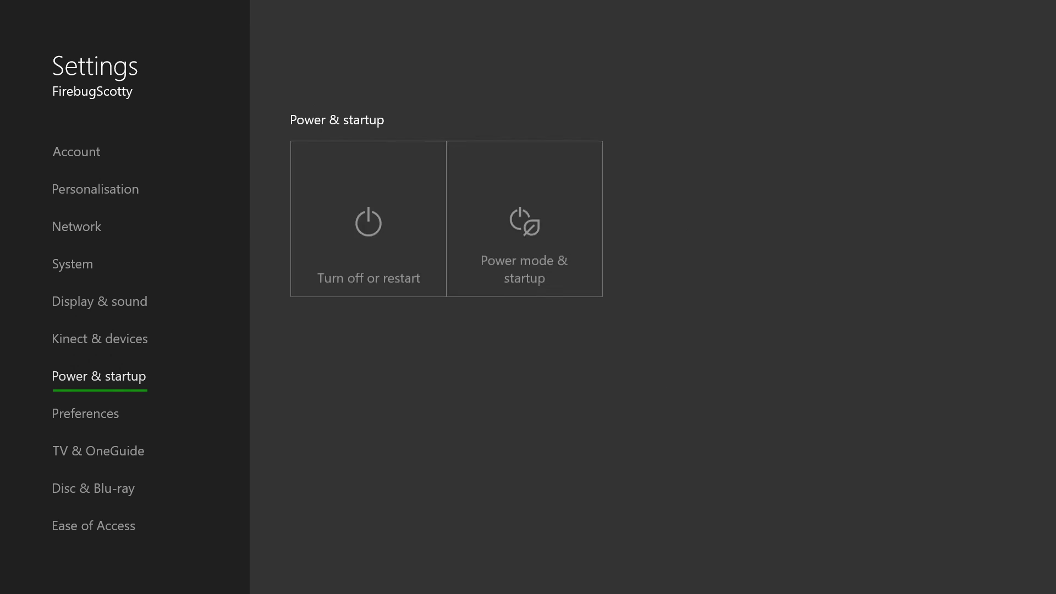
key(Up)
key(Up)
key(Up)
key(Up)
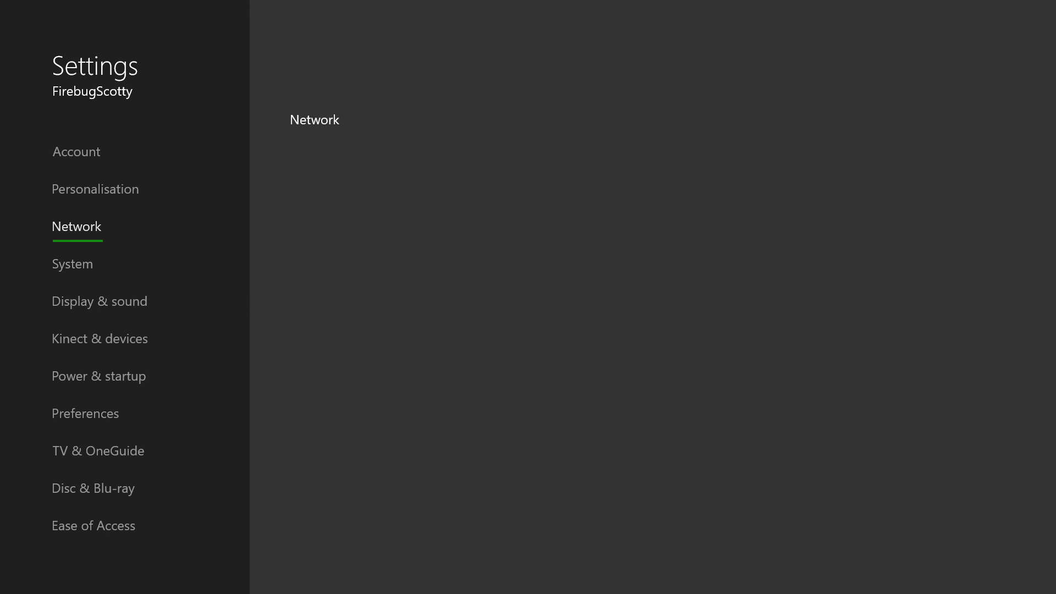
key(Down)
key(Right)
- Open Updates to confirm no console update is available and review the automatic update options
key(Right)
key(Return)
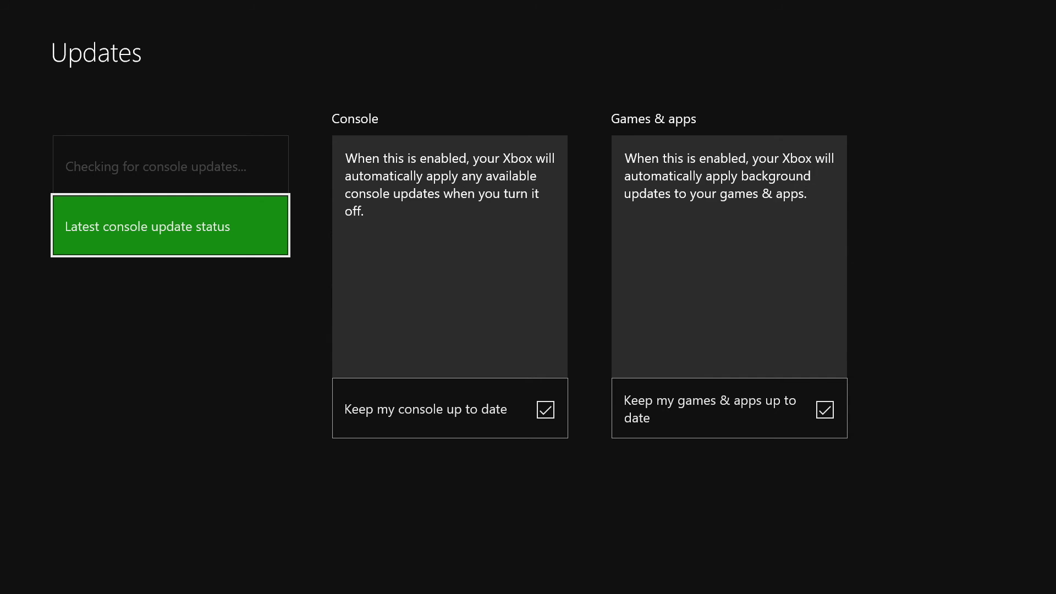
key(Right)
key(Right)
key(Left)
key(Left)
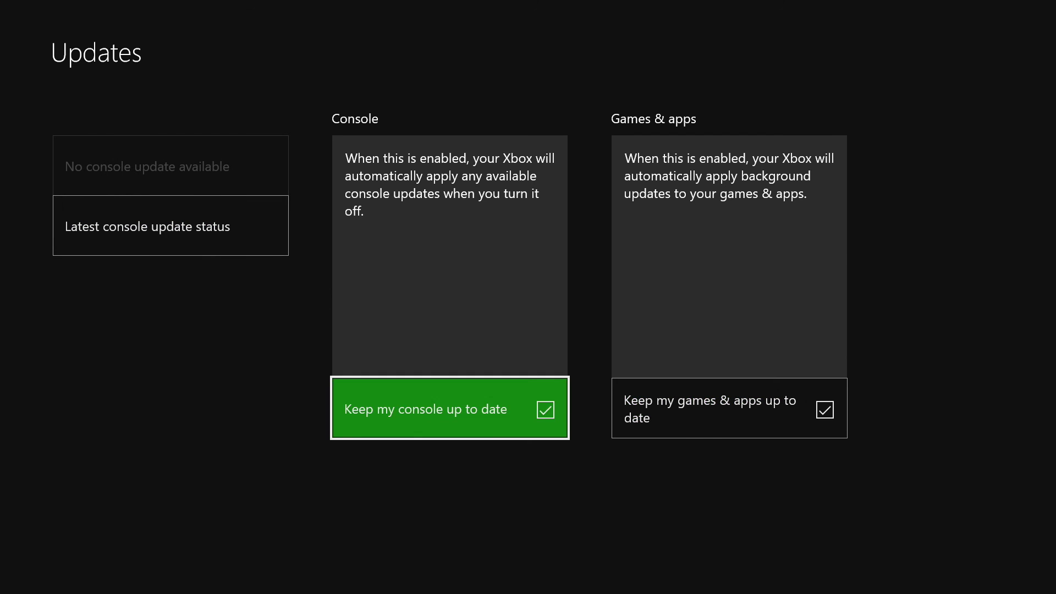
key(Escape)
key(Right)
key(Right)
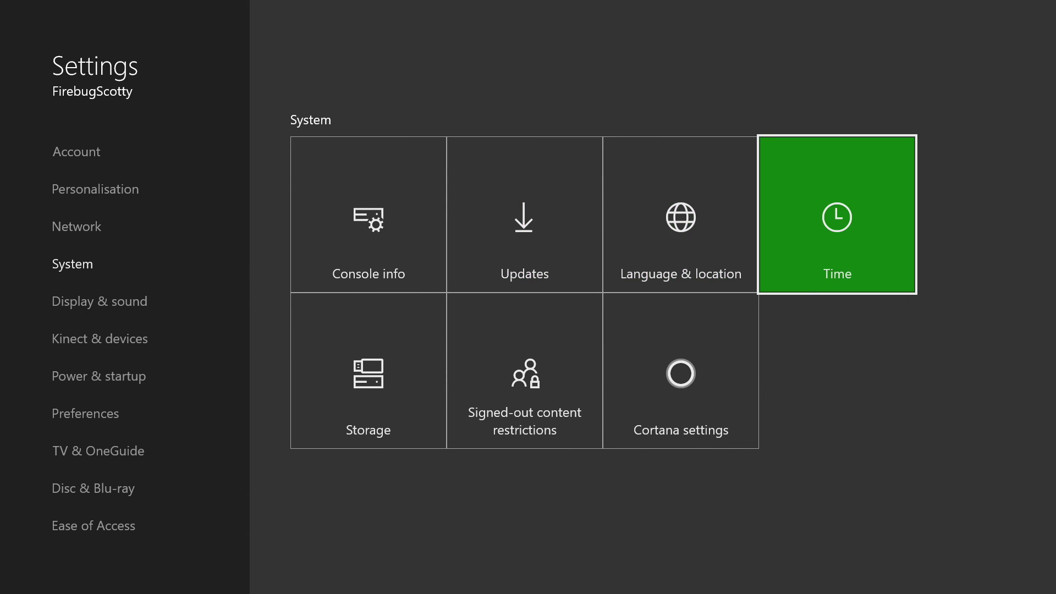
key(Left)
key(Left)
key(Left)
key(Right)
key(Down)
key(Right)
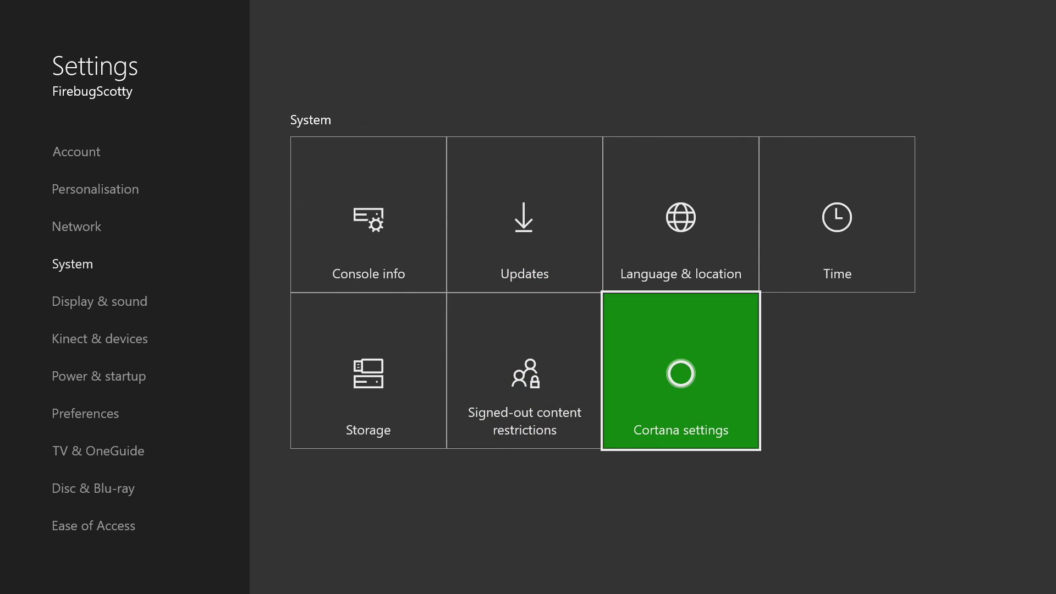
- Open Cortana's settings panel, read through its options, then close it
key(Return)
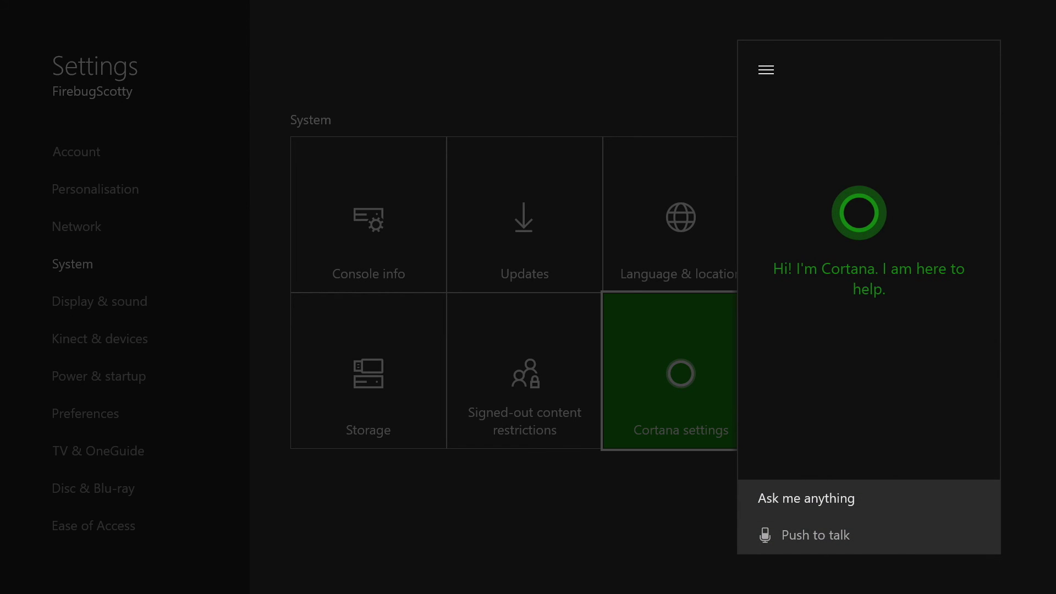
key(Down)
key(Down)
key(Down)
key(Down)
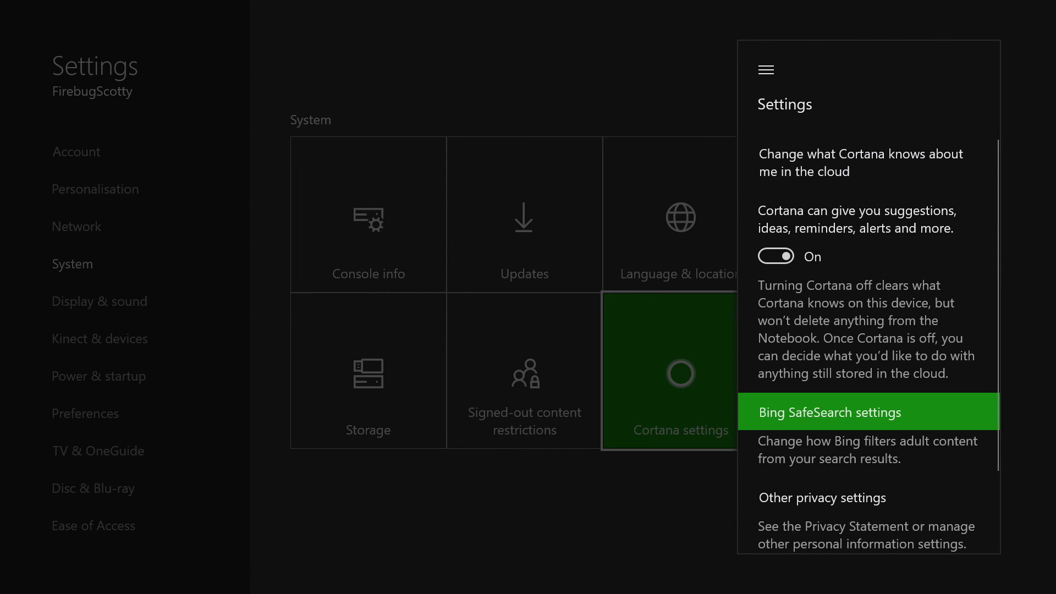
key(Up)
key(Up)
key(Up)
key(Up)
key(Up)
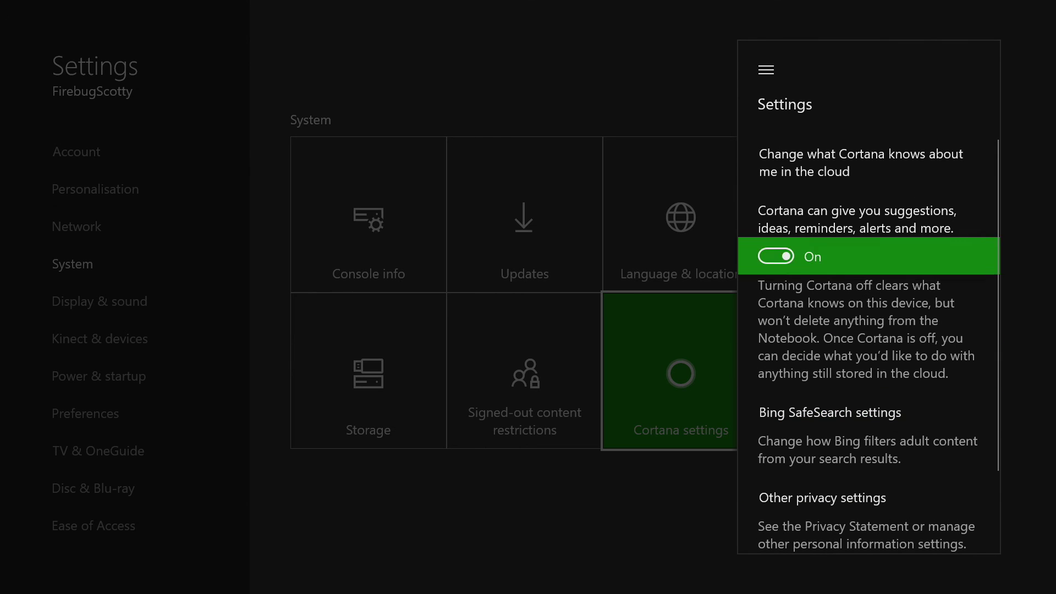
key(Return)
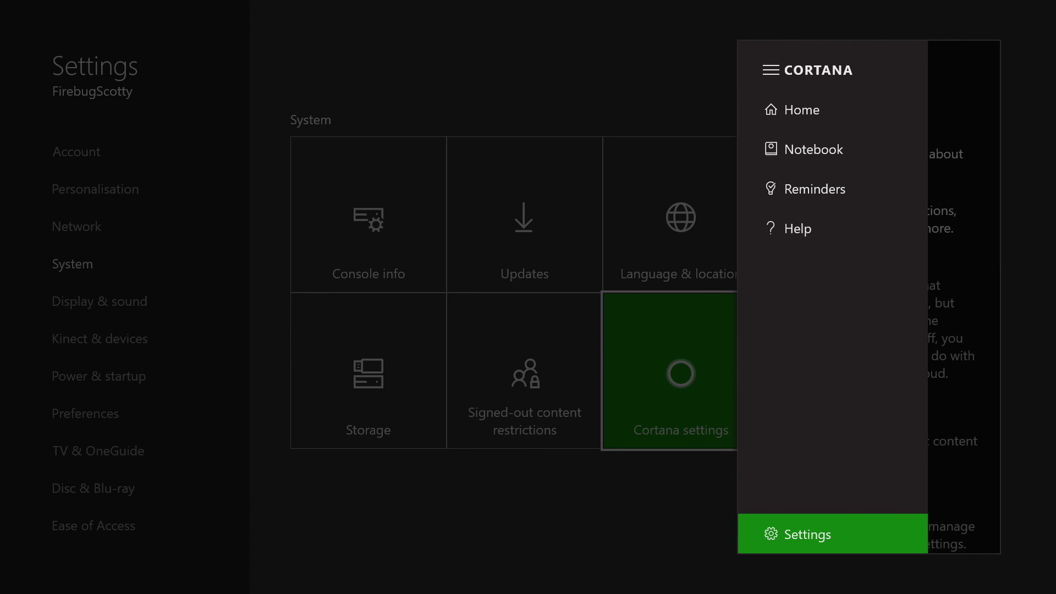
key(Escape)
key(Escape)
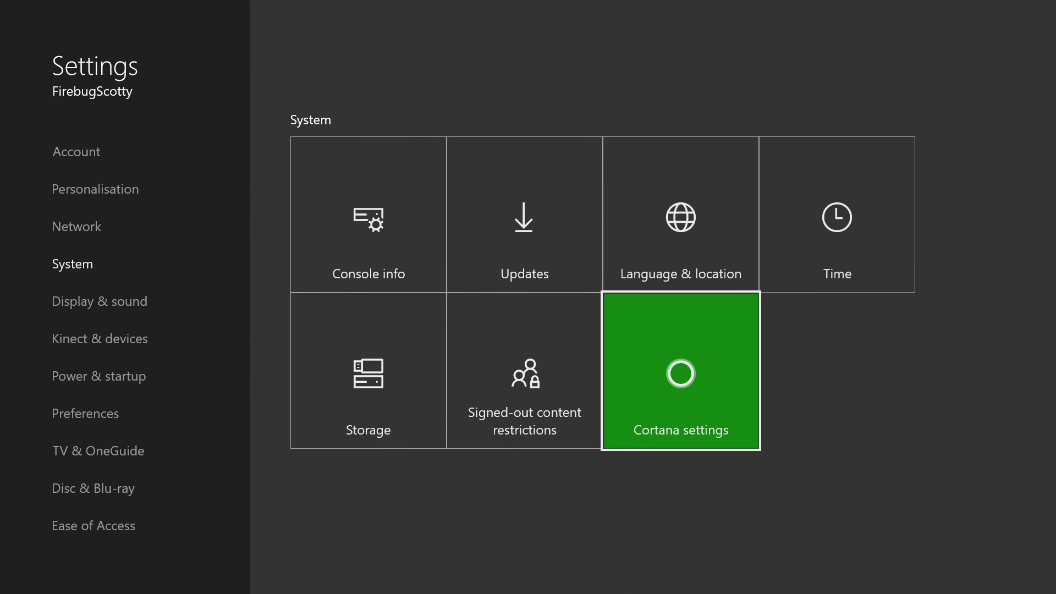
- Move up past Personalisation and exit Settings
key(Left)
key(Left)
key(Left)
key(Up)
key(Up)
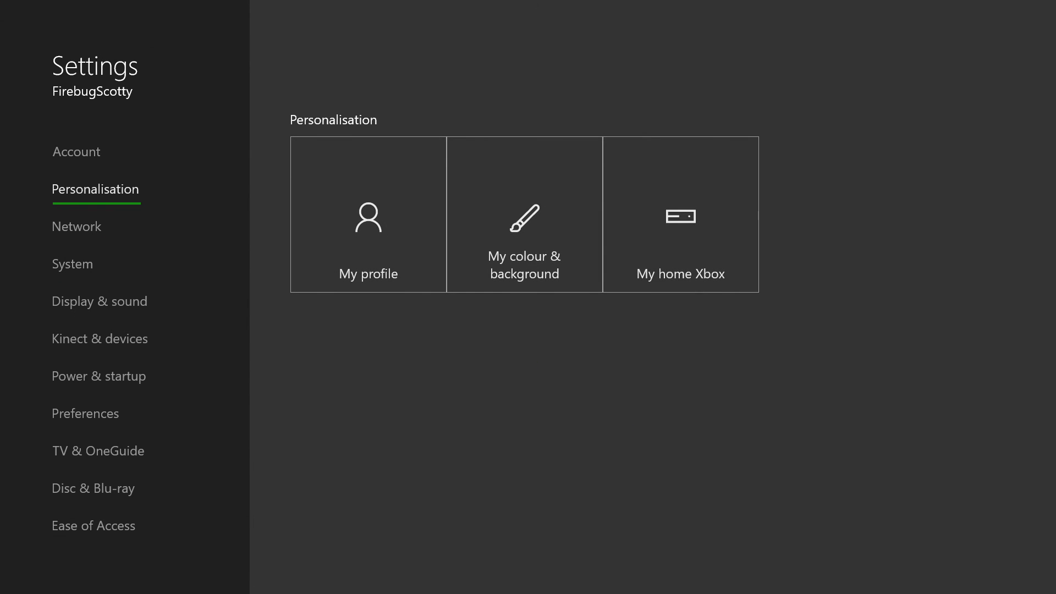
key(Up)
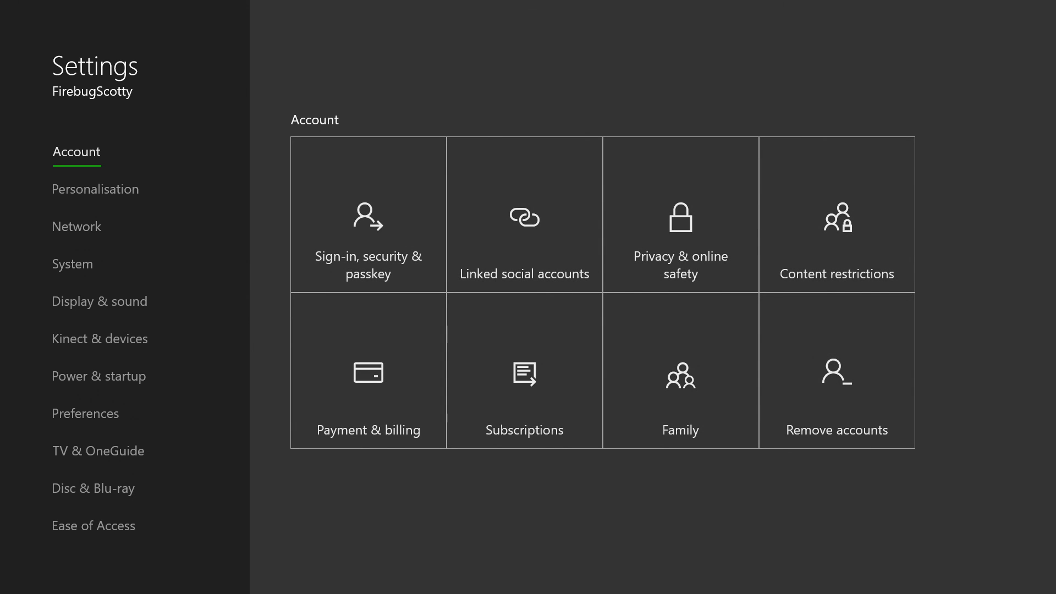
key(Escape)
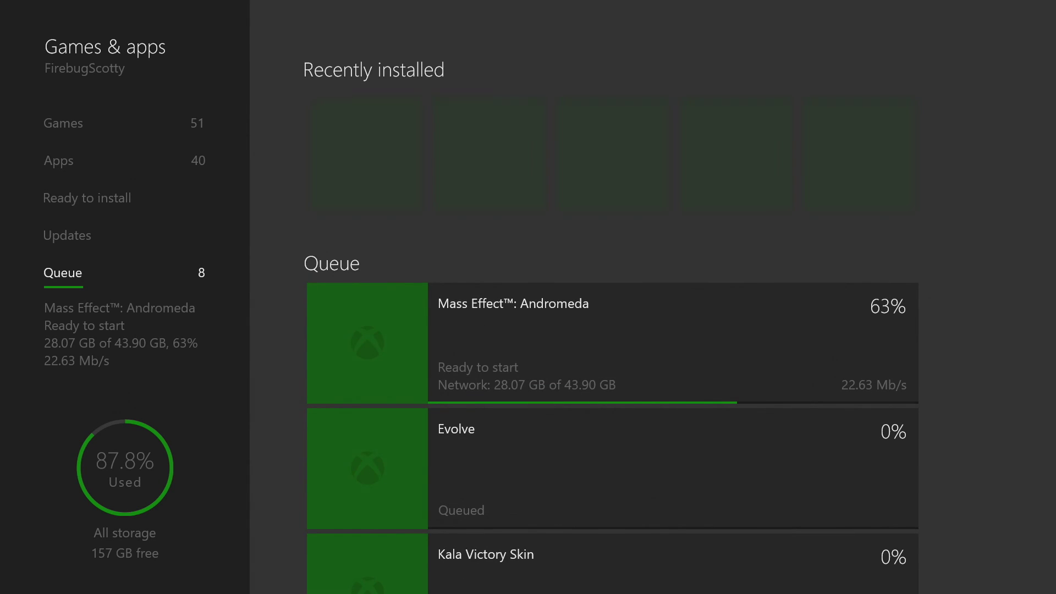
- Scroll up and down the eight-item download queue in Games & apps
key(Right)
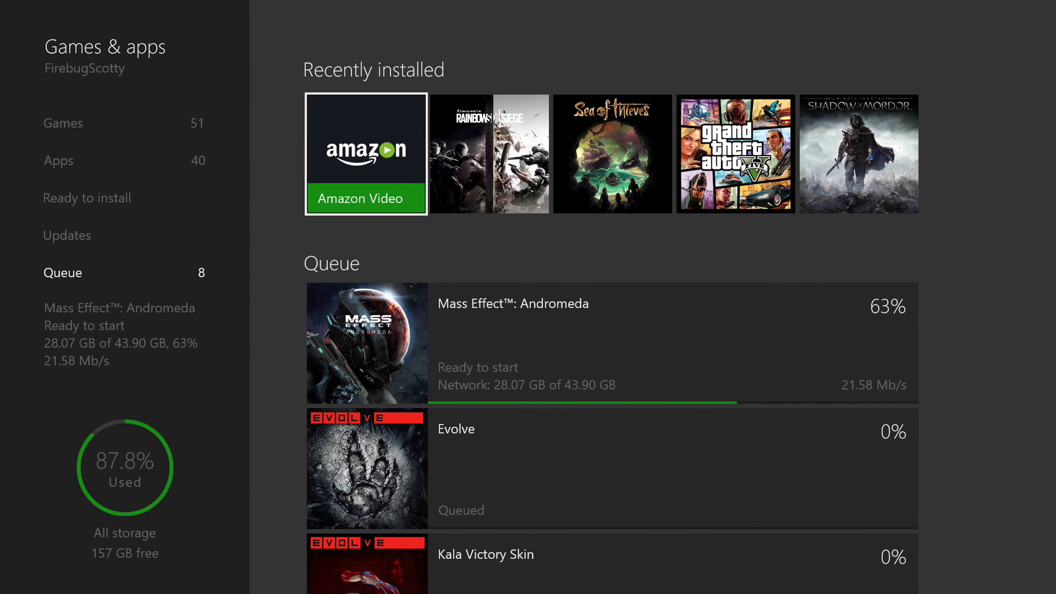
key(Down)
key(Down)
key(Down)
key(Down)
key(Down)
key(Down)
key(Down)
key(Down)
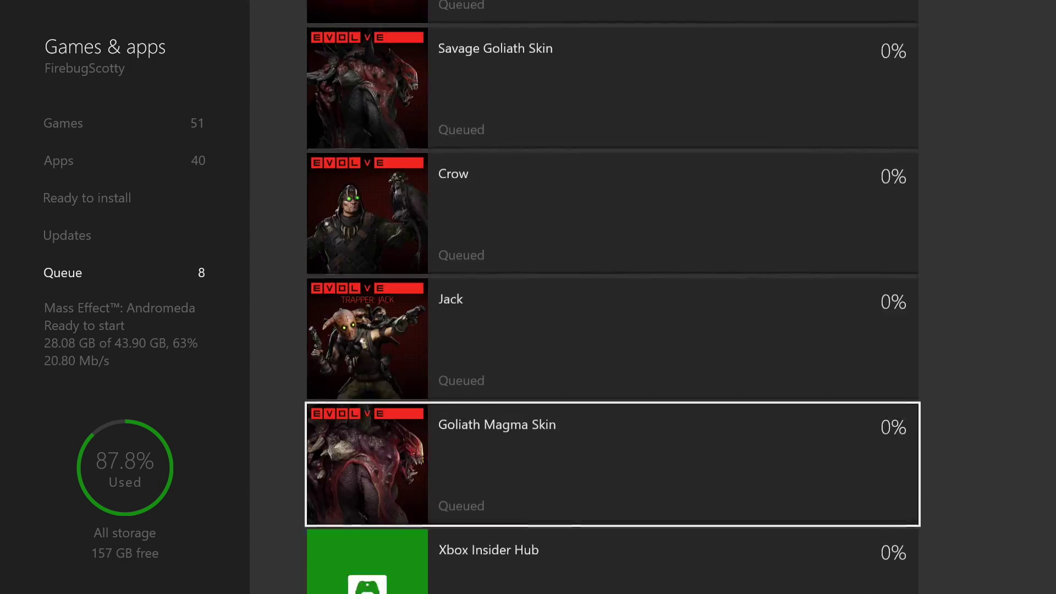
key(Up)
key(Up)
key(Up)
key(Up)
key(Up)
key(Up)
key(Up)
key(Up)
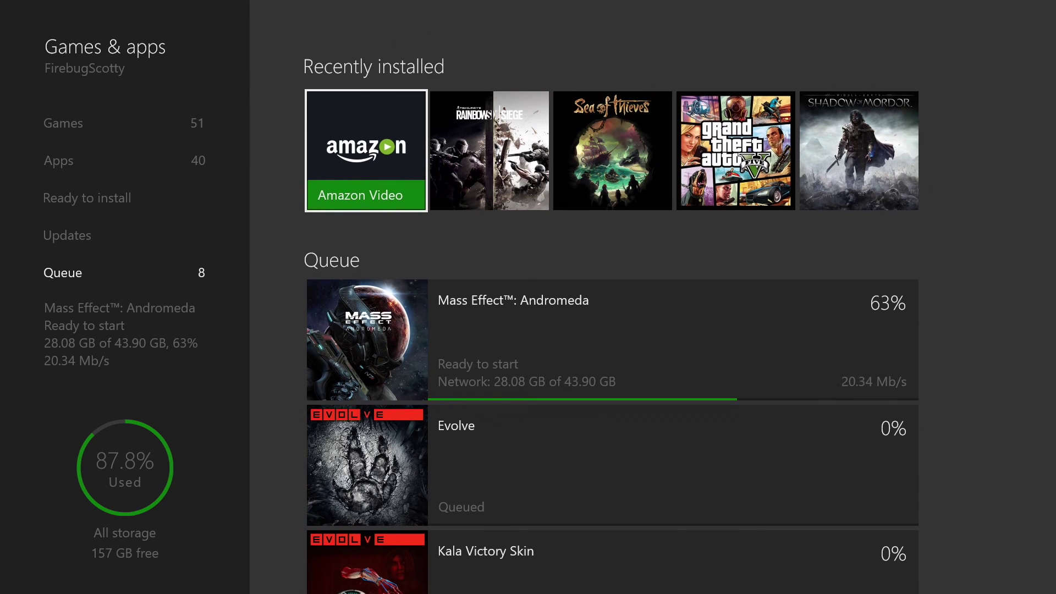
key(Down)
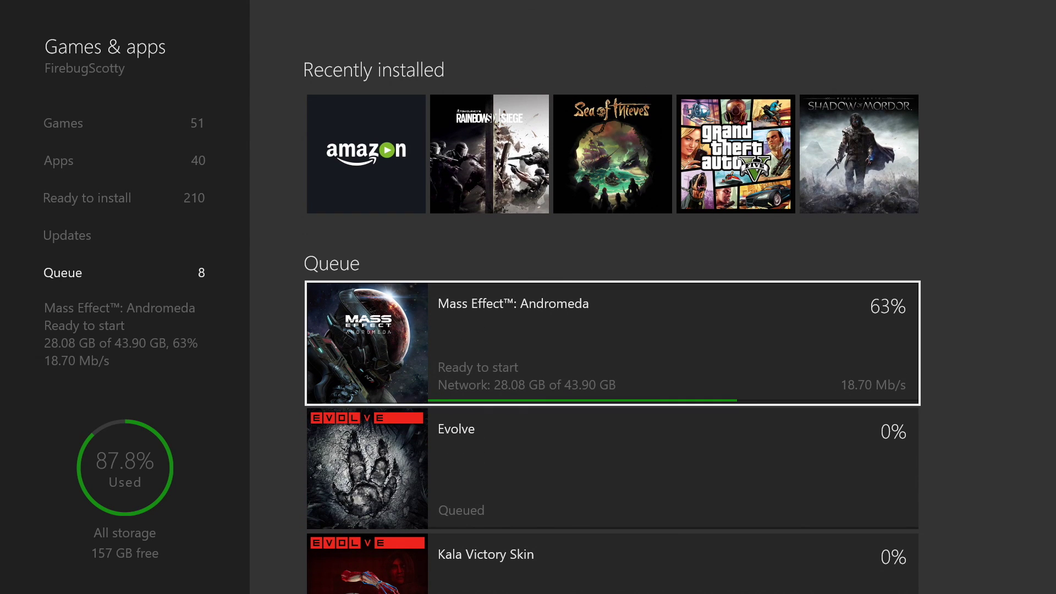